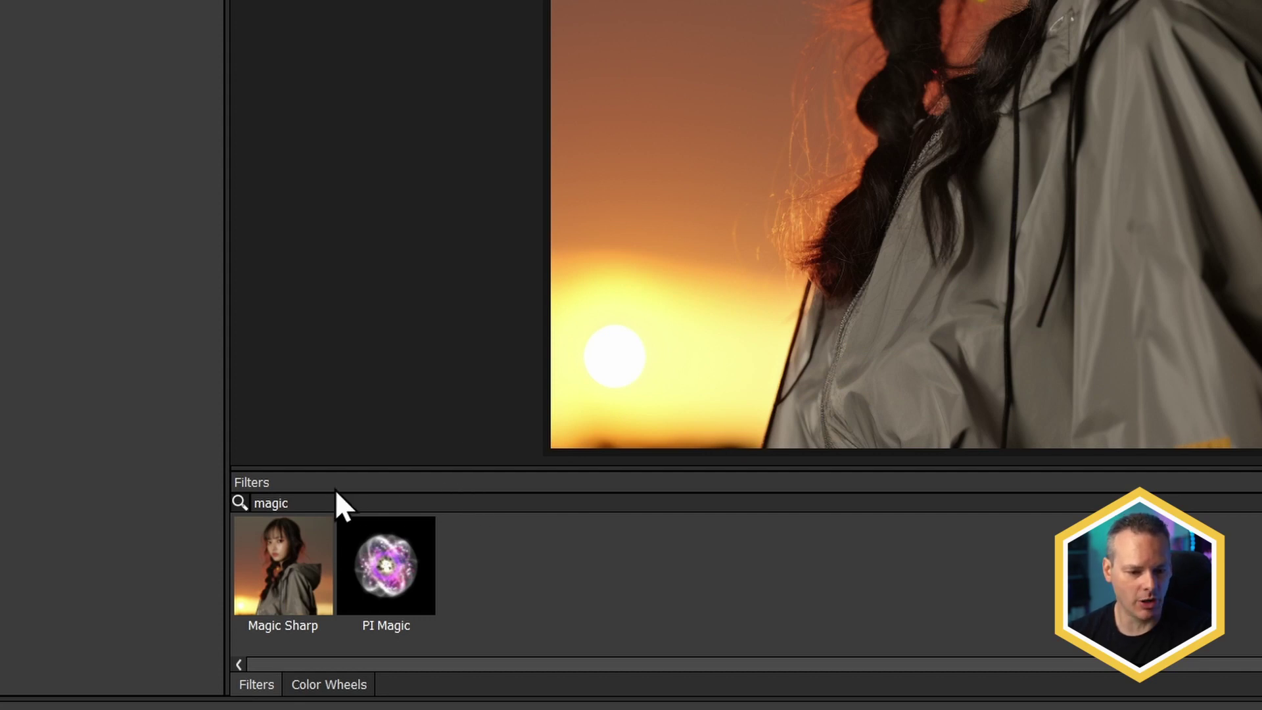
Apply the Magic Sharp filter to the portrait and return to the full filter list
left_click(289, 575)
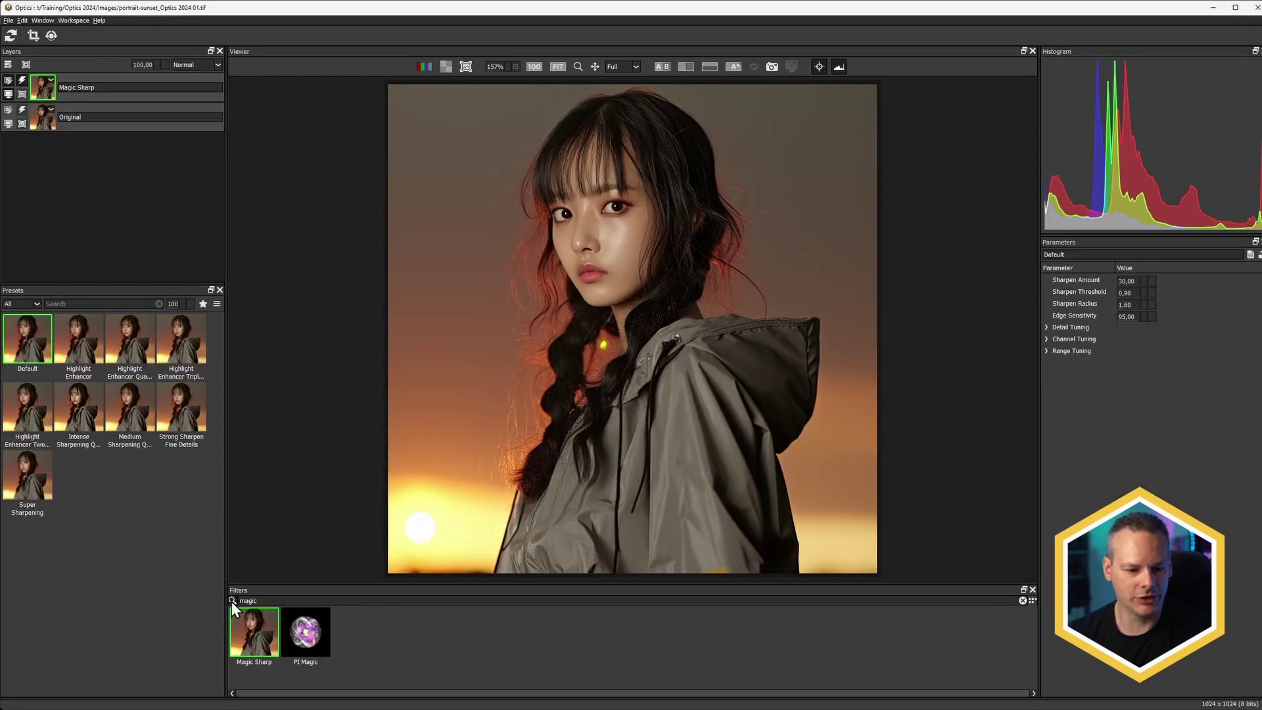
left_click(232, 600)
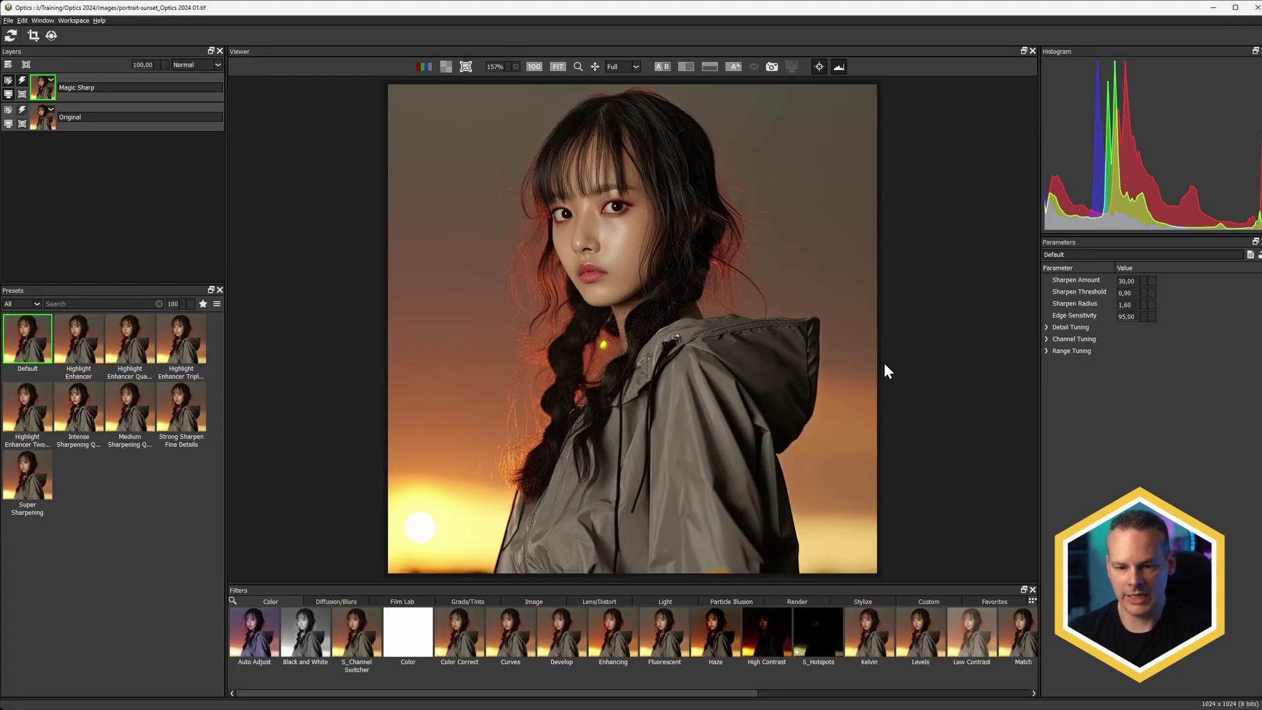
Try the Highlight Enhancer presets, settle on Intense Sharpening Quad Pass and compare the result with the original image
scroll(661, 489, "up", 4)
left_click_drag(814, 488, 755, 192)
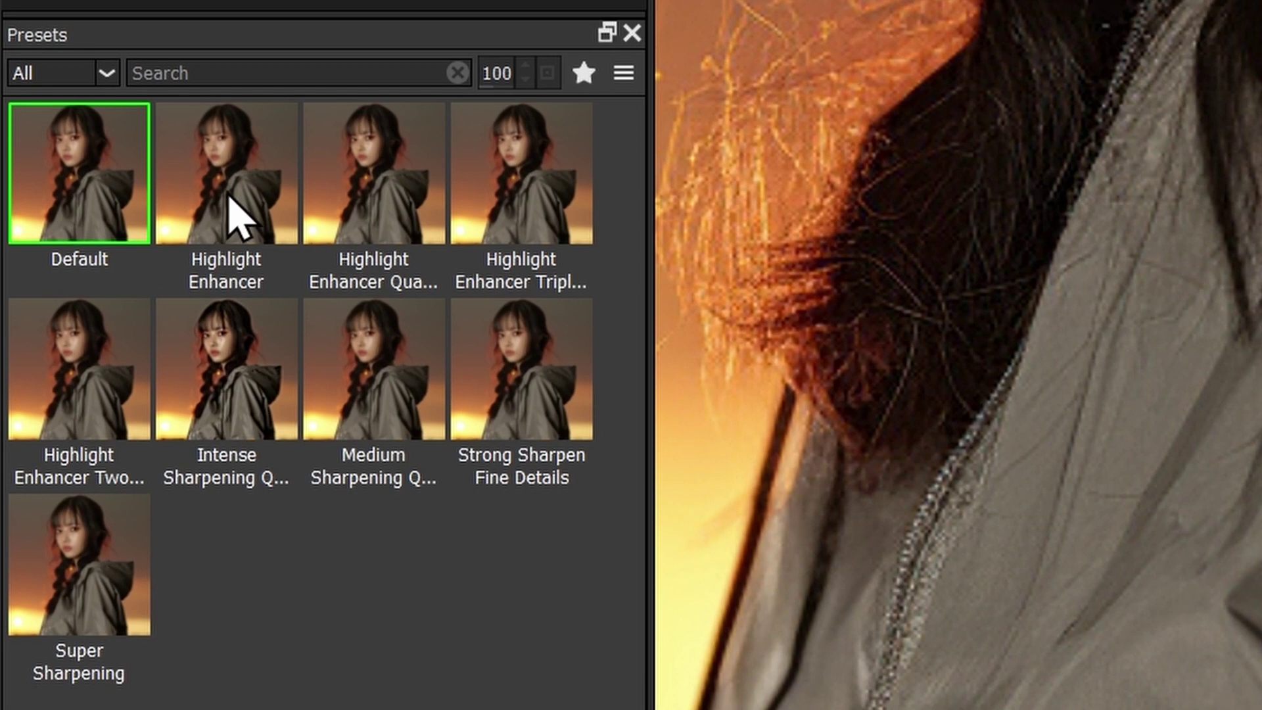
left_click(230, 200)
left_click(372, 209)
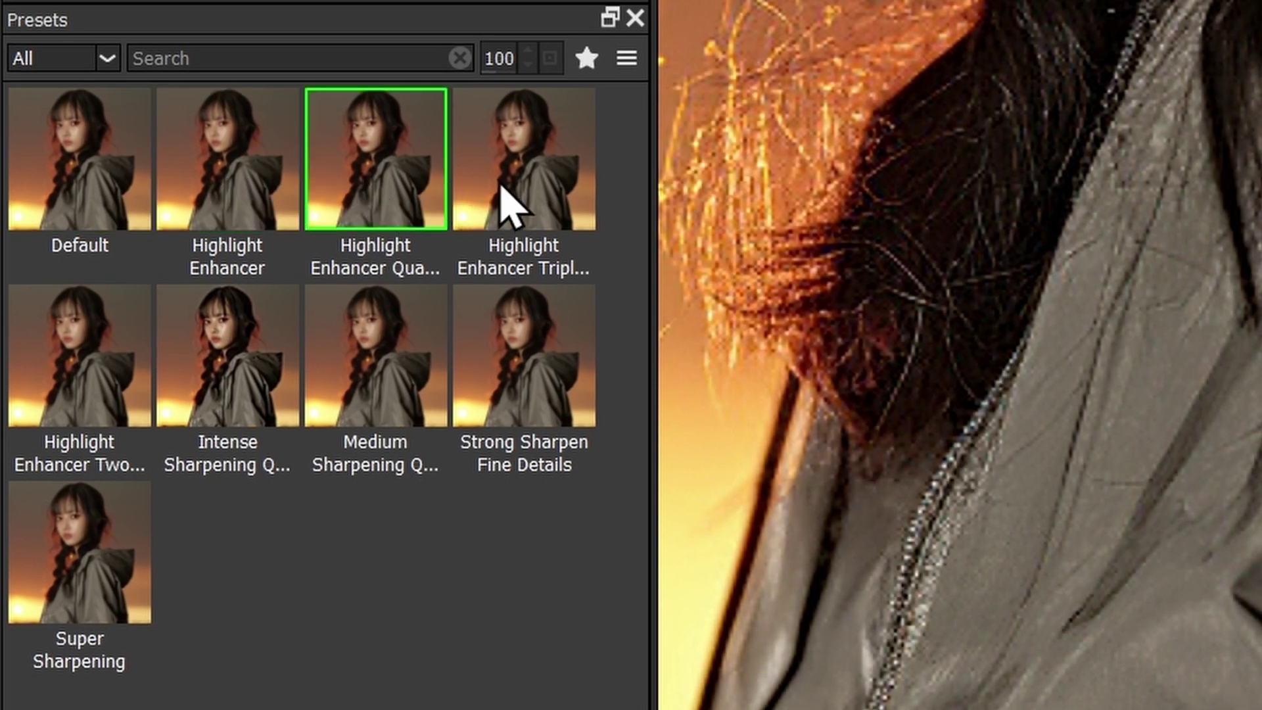
left_click(510, 206)
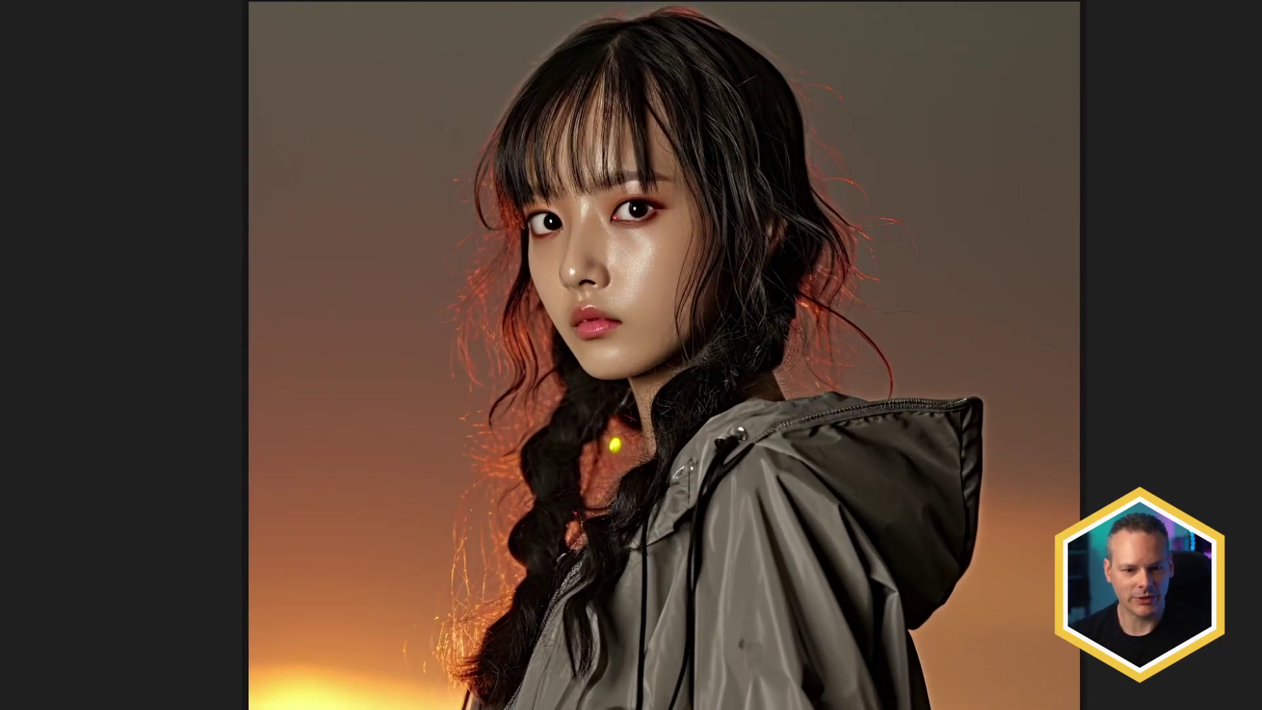
key("backslash")
key("backslash")
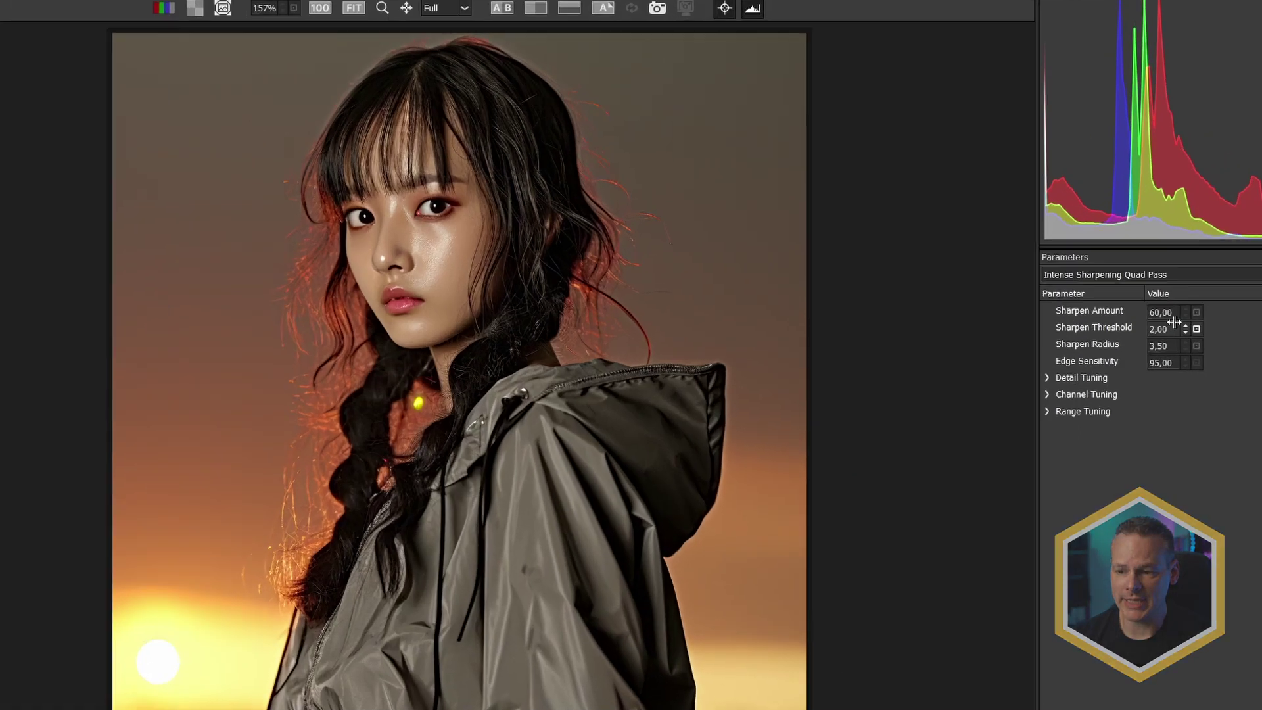
Set Magic Sharp's Sharpen Amount to 59 and Sharpen Radius to 2.38
left_click_drag(1185, 311, 1164, 330)
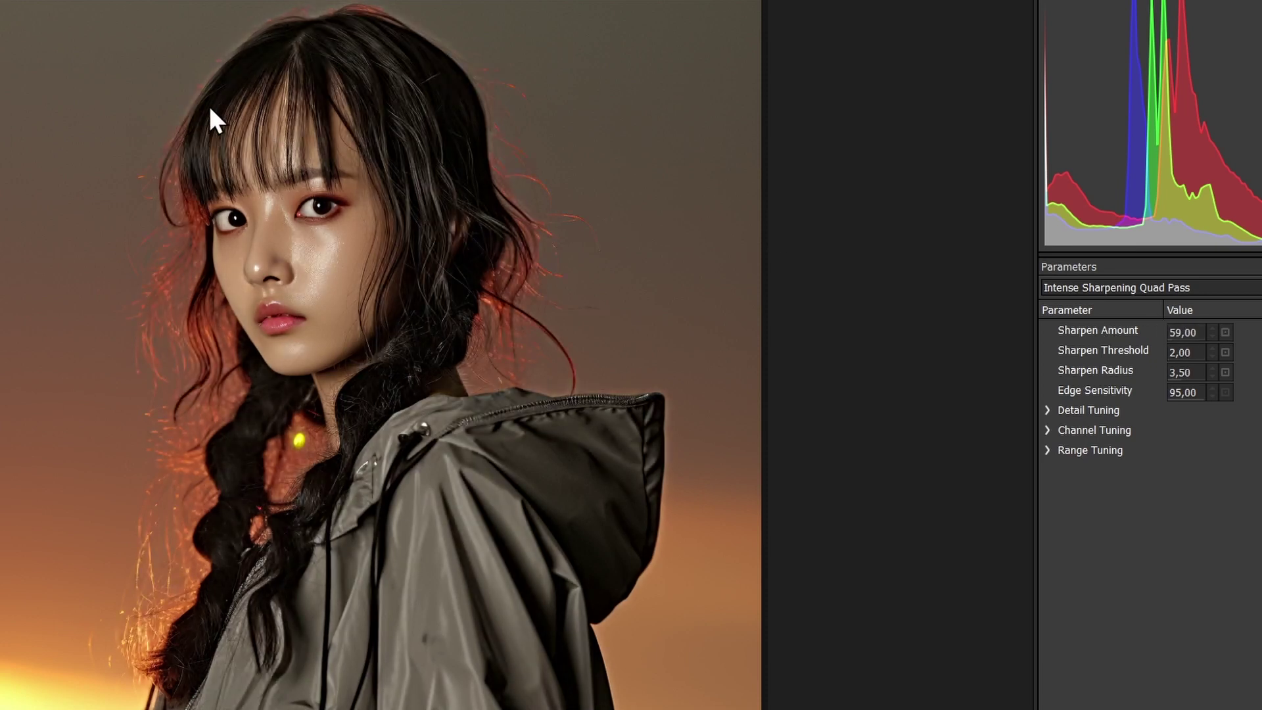
left_click_drag(1180, 374, 1153, 372)
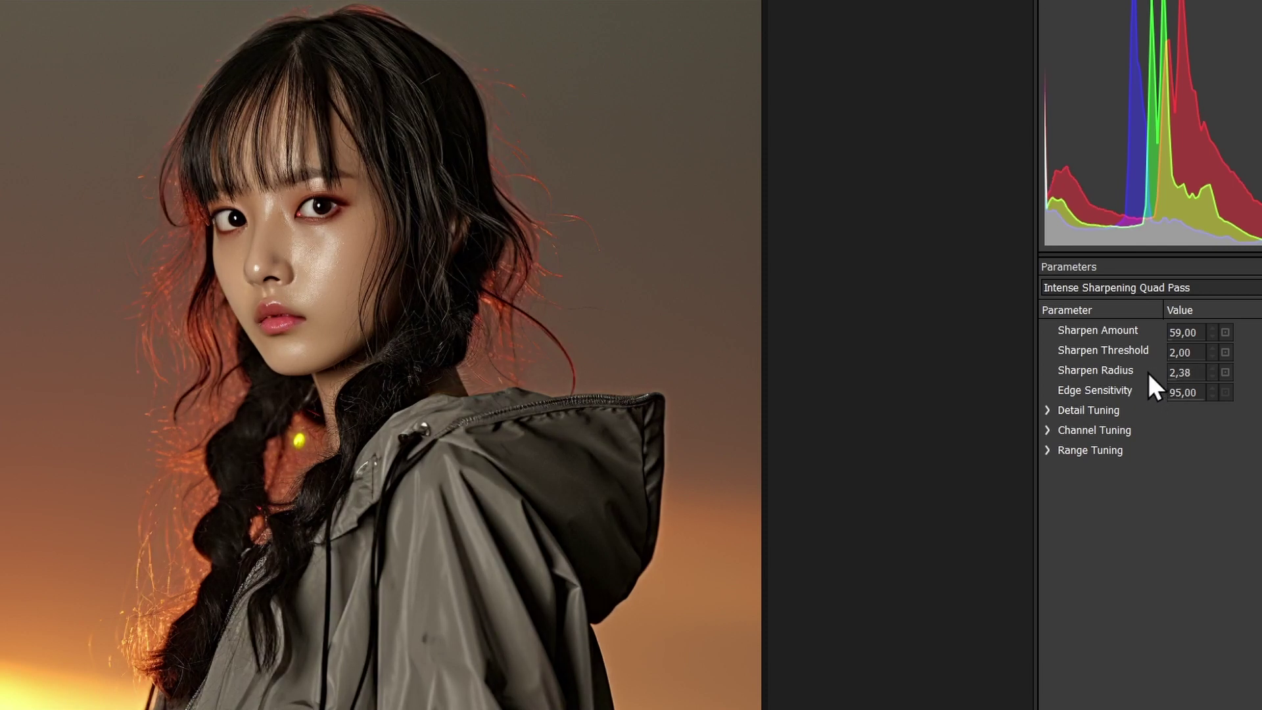
Expand Detail Tuning and switch Fine Pass off and on repeatedly to compare its effect on the hair and jacket
left_click(1083, 409)
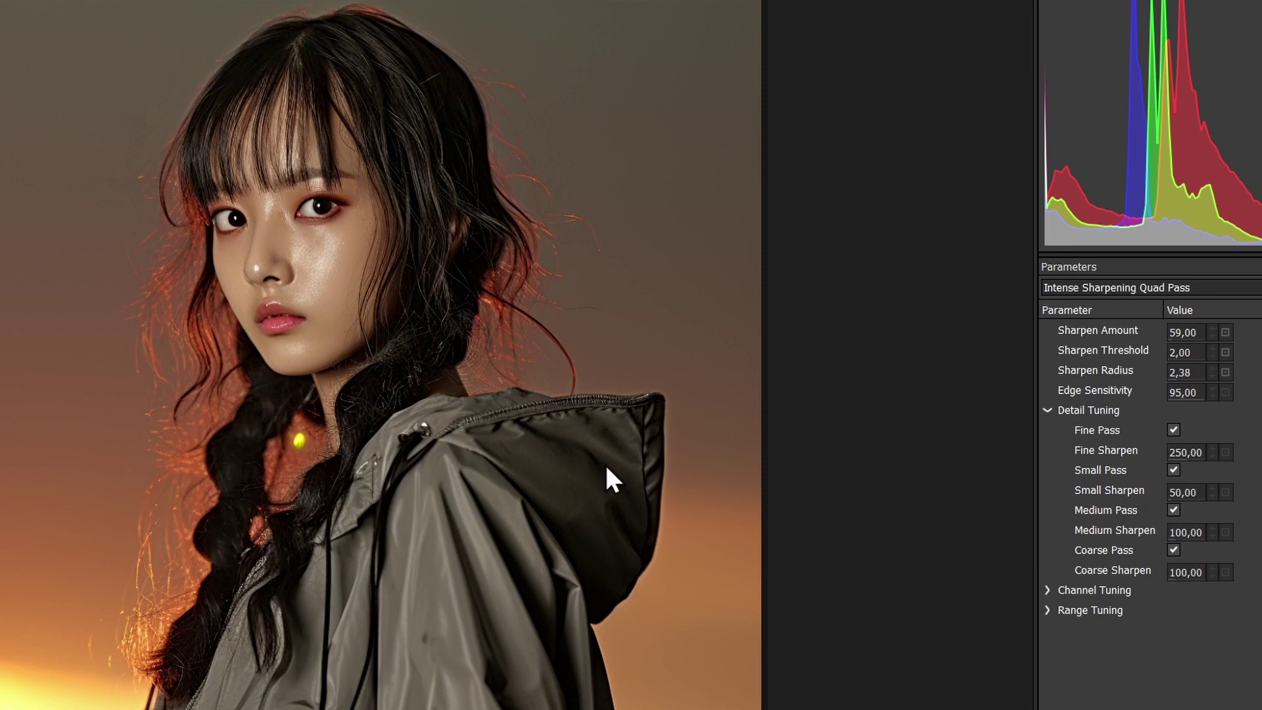
scroll(347, 415, "up", 4)
left_click_drag(203, 529, 2, 296)
left_click_drag(14, 461, 201, 502)
left_click_drag(407, 526, 594, 397)
left_click_drag(551, 497, 371, 709)
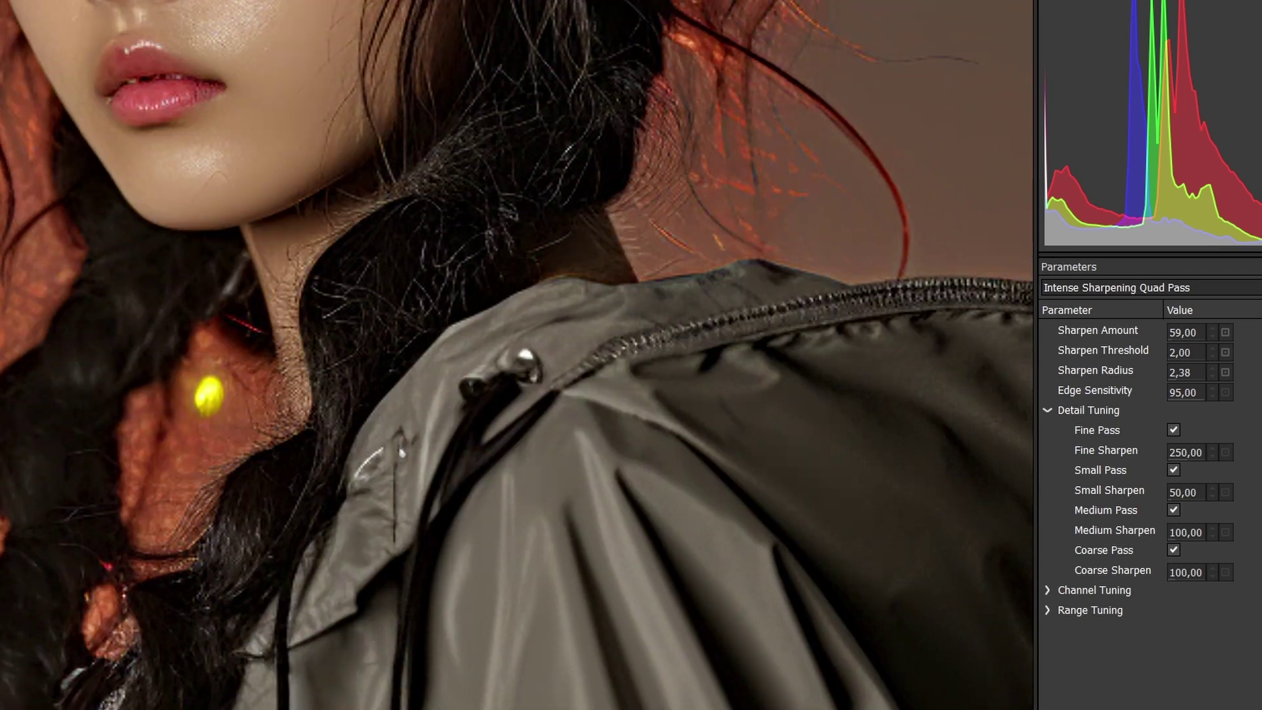
left_click(1174, 430)
left_click(1176, 432)
left_click_drag(606, 687, 412, 286)
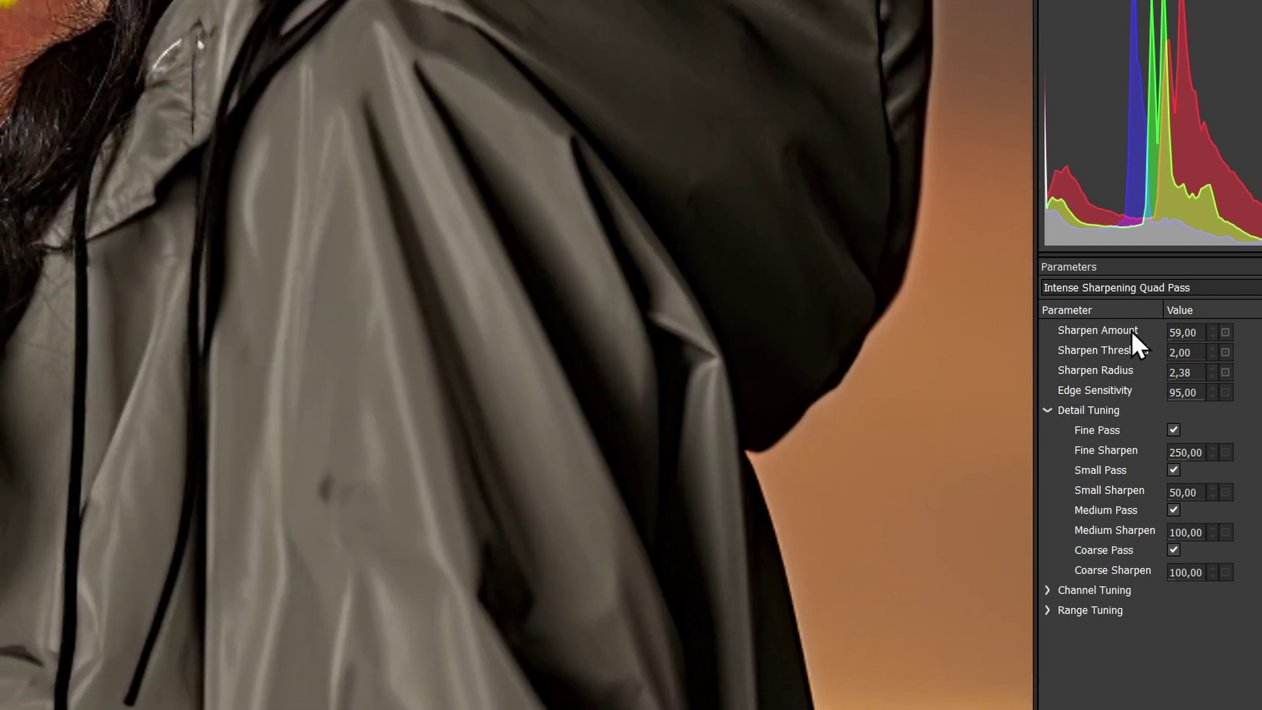
left_click(1174, 429)
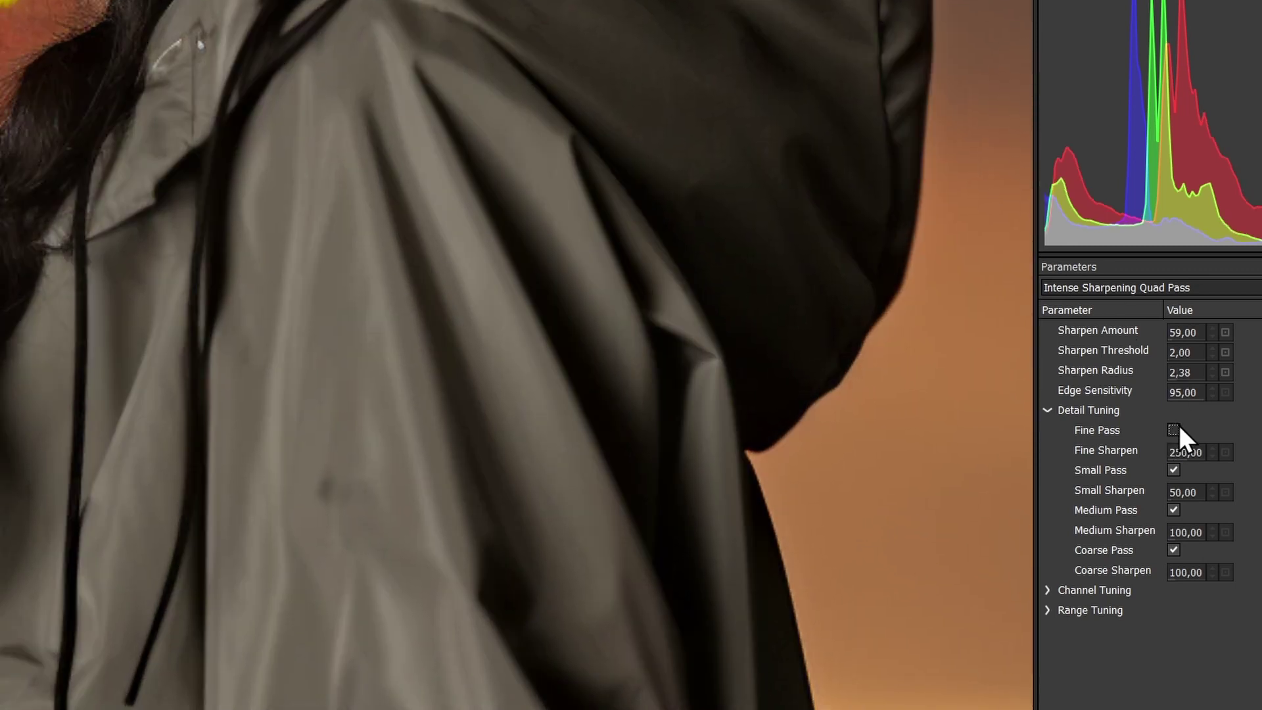
left_click(1174, 430)
left_click(1174, 430)
left_click(1173, 430)
Set Fine Sharpen to 174 in the Detail Tuning settings
left_click_drag(243, 476, 592, 493)
left_click_drag(1175, 452, 1102, 471)
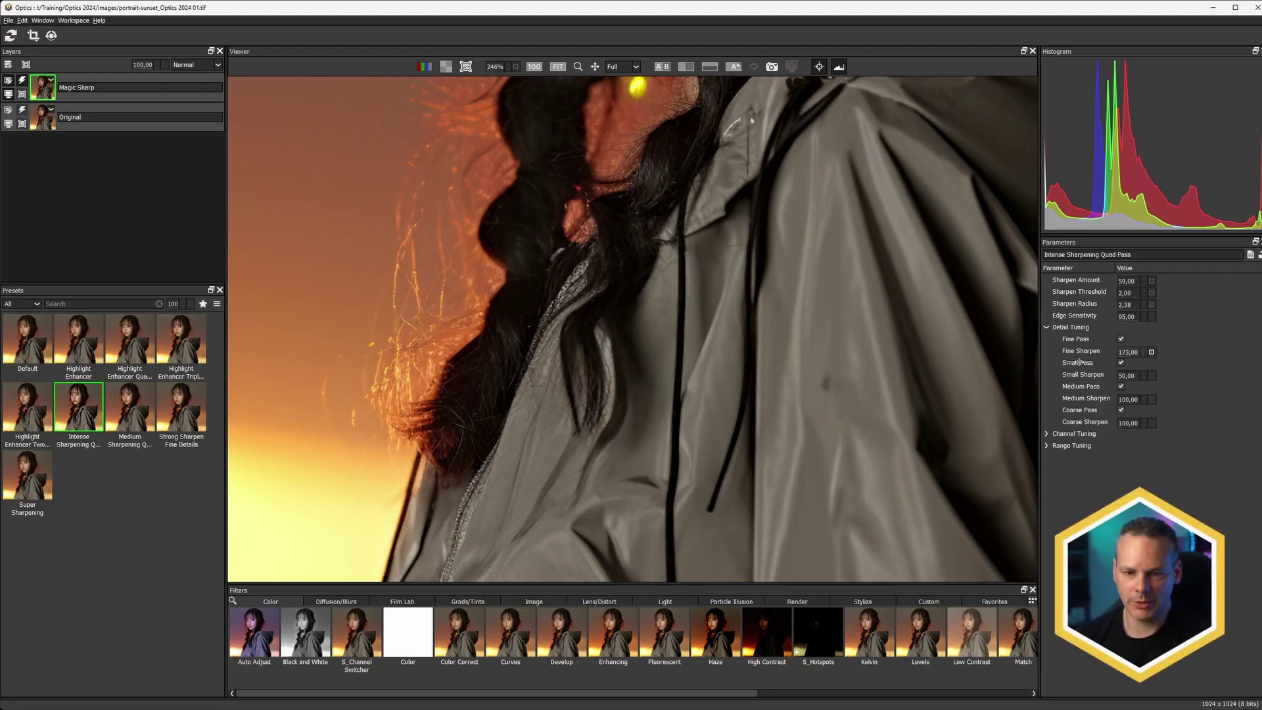
left_click_drag(1079, 362, 1166, 319)
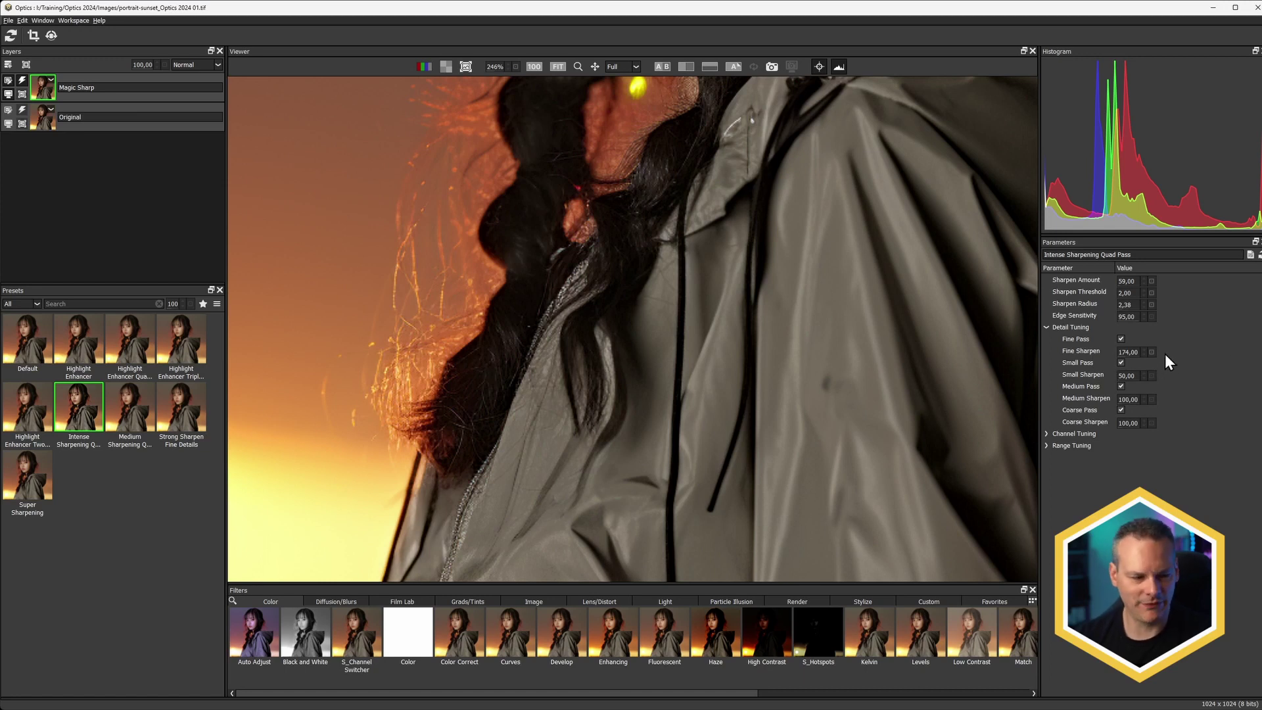
Set Coarse Sharpen to 298 to emphasize the larger jacket details
left_click_drag(817, 368, 562, 408)
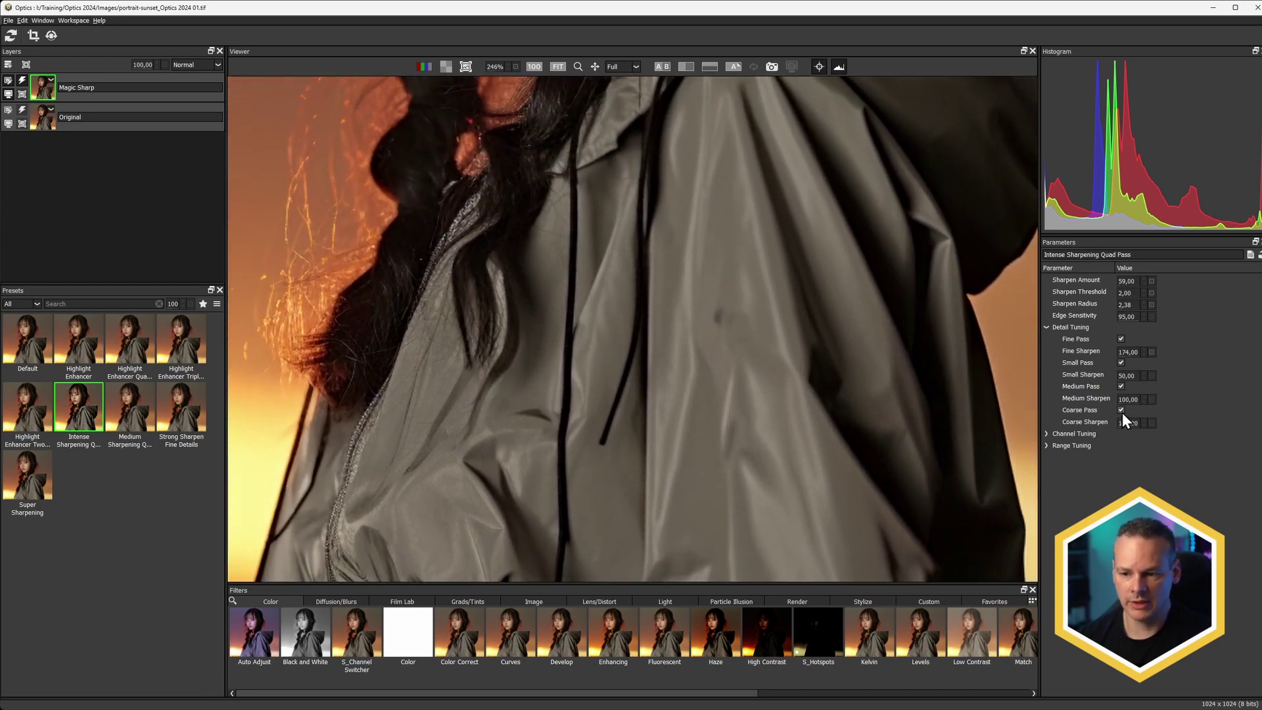
left_click_drag(1125, 423, 1200, 439)
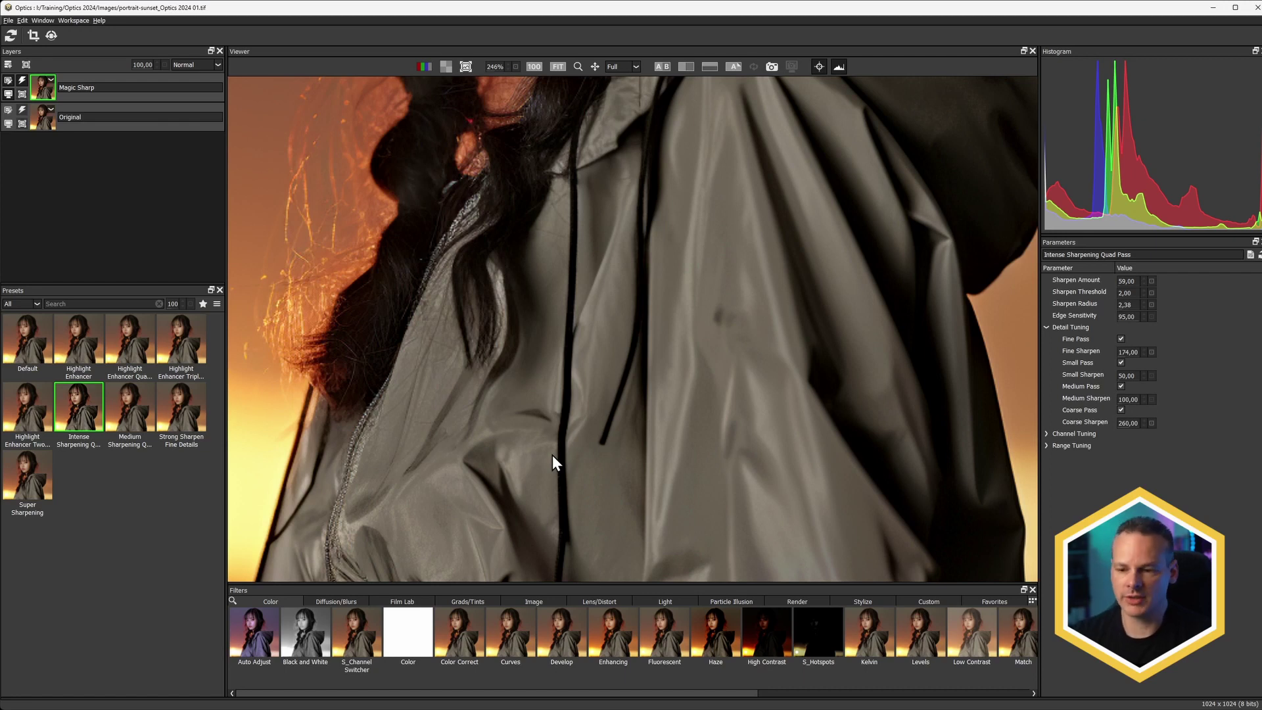
mouse_move(1126, 424)
left_mouse_down()
mouse_move(979, 435)
mouse_move(1130, 425)
left_mouse_up()
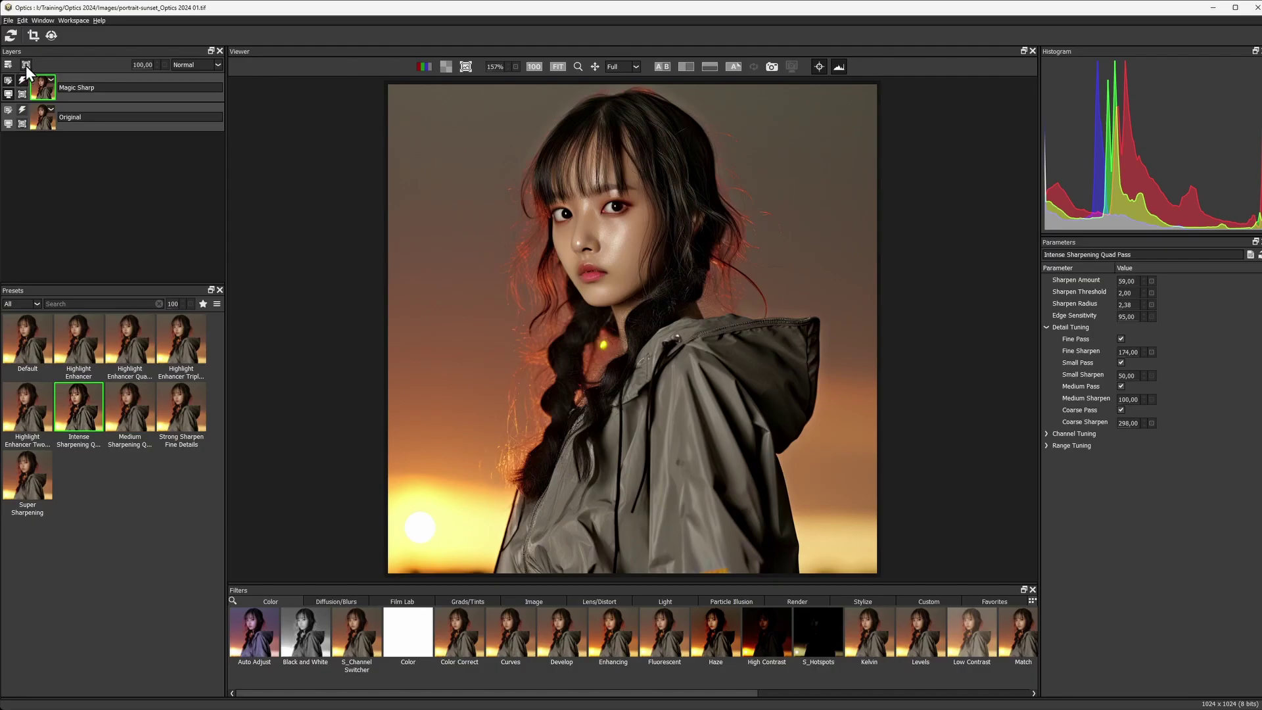
Add a foreground/background stroke mask to the Magic Sharp layer, outlining the jacket in green just inside and red just outside its edge
left_click(26, 65)
left_click(126, 276)
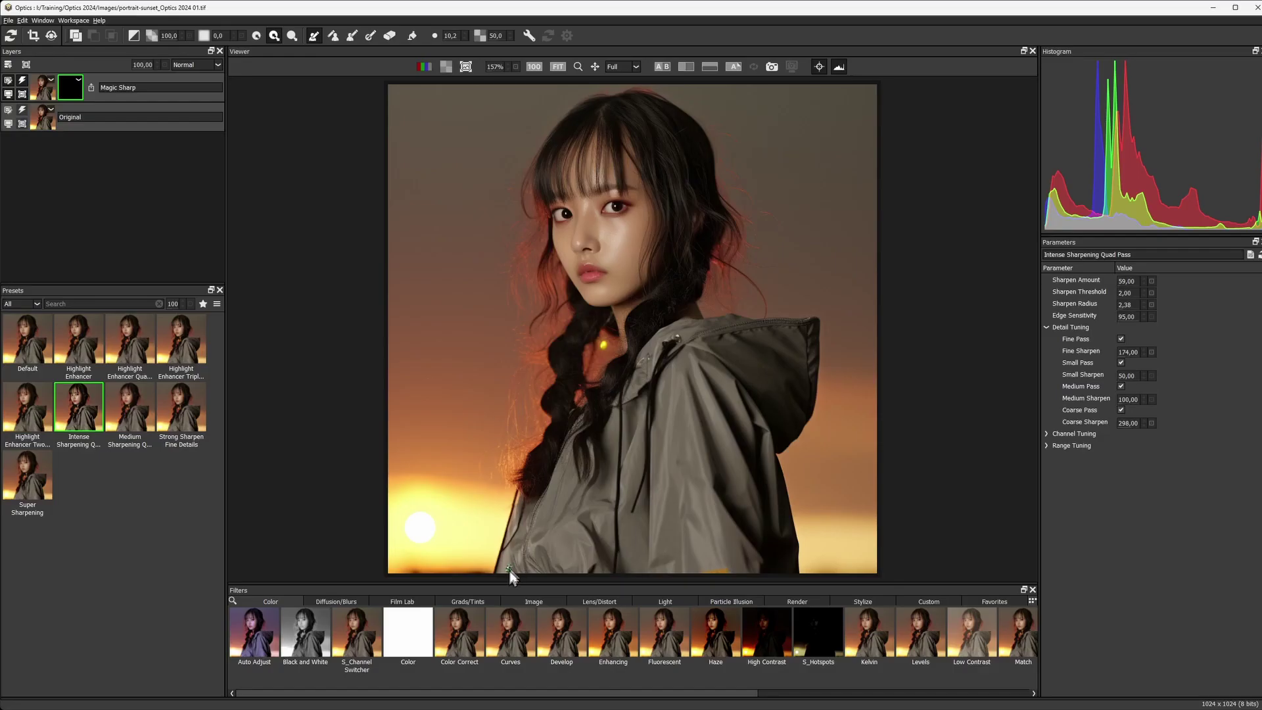
mouse_move(510, 576)
left_mouse_down()
mouse_move(563, 452)
mouse_move(609, 490)
mouse_move(617, 426)
mouse_move(679, 337)
mouse_move(796, 336)
mouse_move(837, 428)
left_mouse_up()
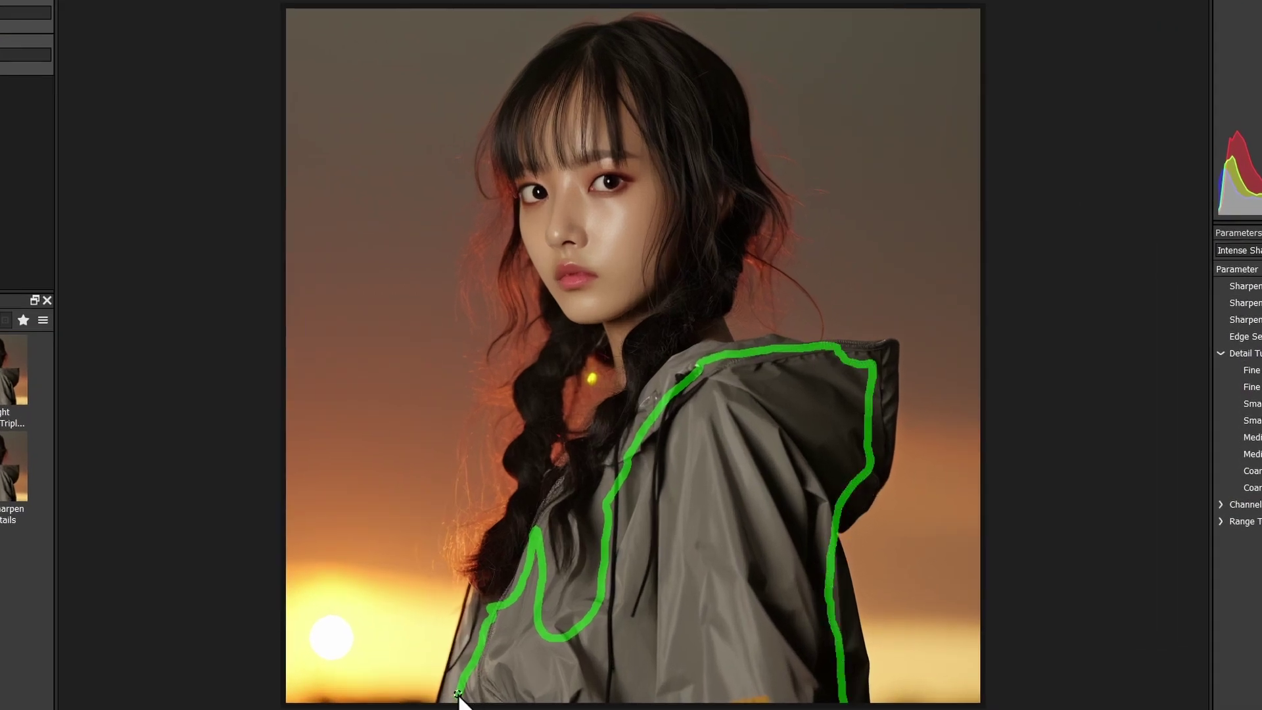
mouse_move(414, 698)
left_mouse_down()
mouse_move(436, 570)
mouse_move(468, 508)
mouse_move(573, 398)
mouse_move(649, 347)
mouse_move(745, 308)
mouse_move(843, 314)
left_mouse_up()
mouse_move(930, 399)
left_mouse_down()
mouse_move(875, 571)
mouse_move(880, 700)
left_mouse_up()
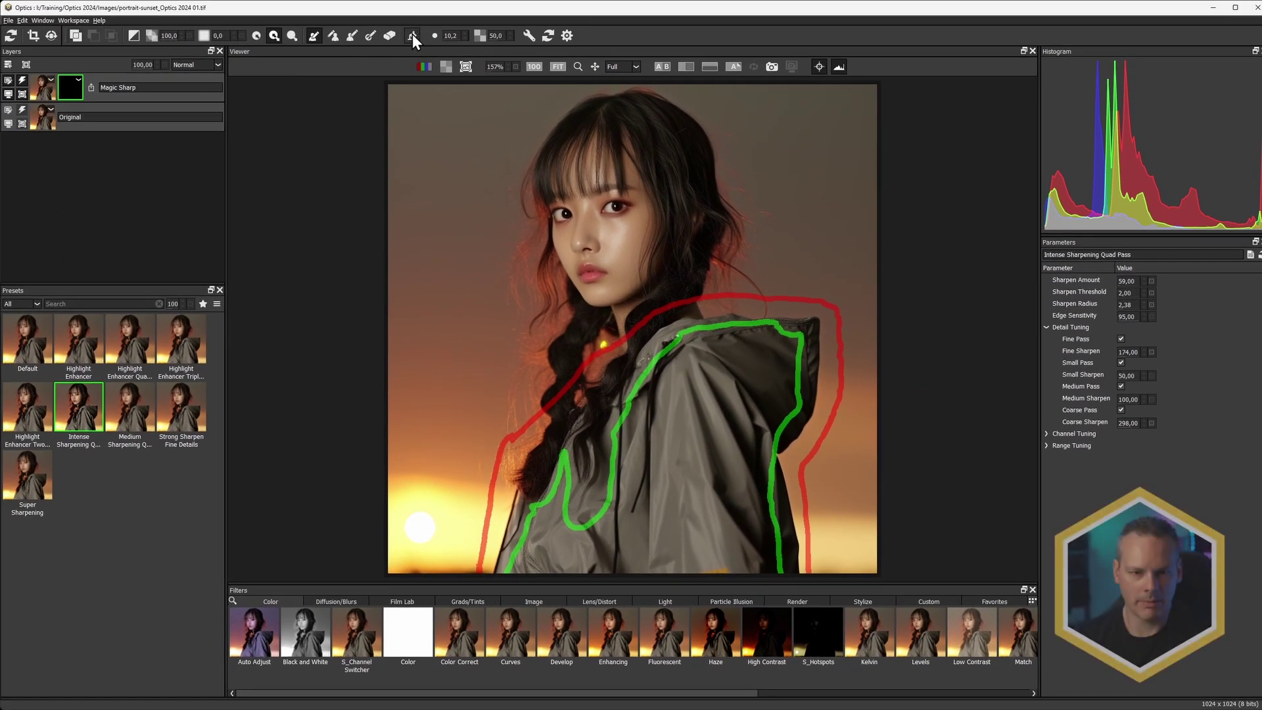
Fill the area beyond the red outline as background and the jacket inside the green outline as foreground
left_click(407, 35)
left_click(753, 183)
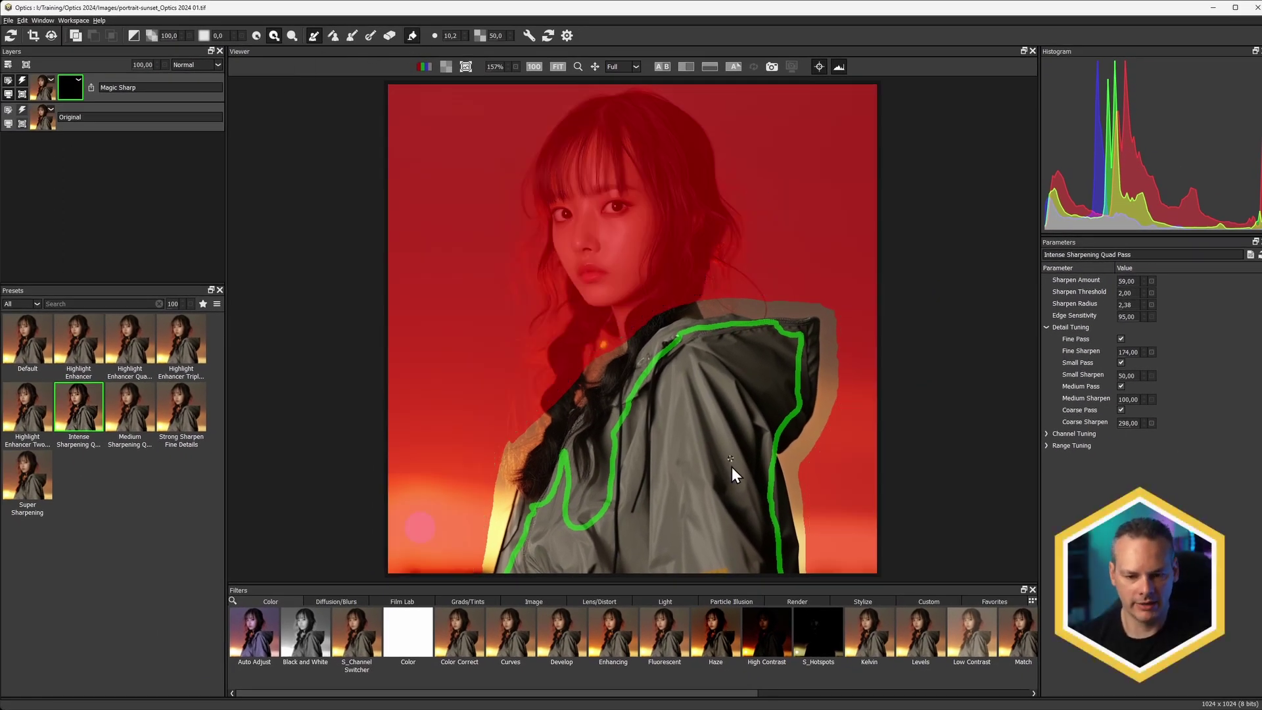
left_click(696, 475)
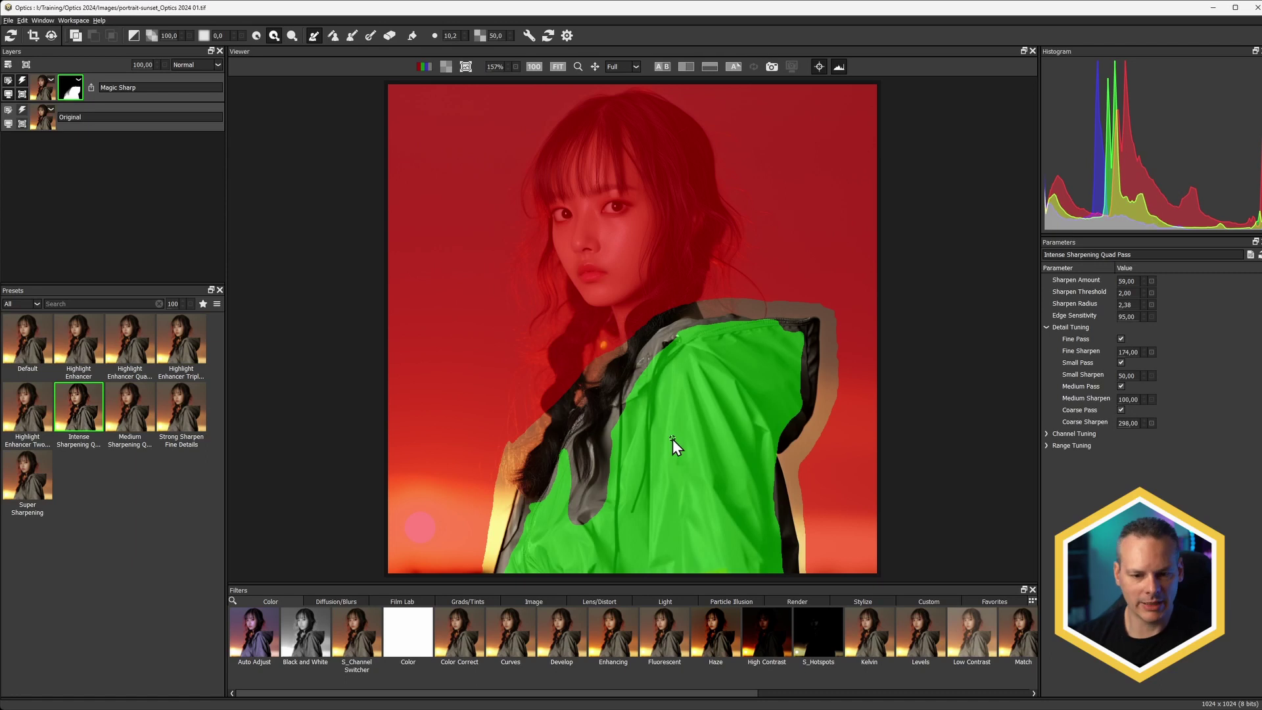
Refine the mask in mask view with background strokes over the braid and above the shoulder, and foreground strokes along the hood edge
key("m")
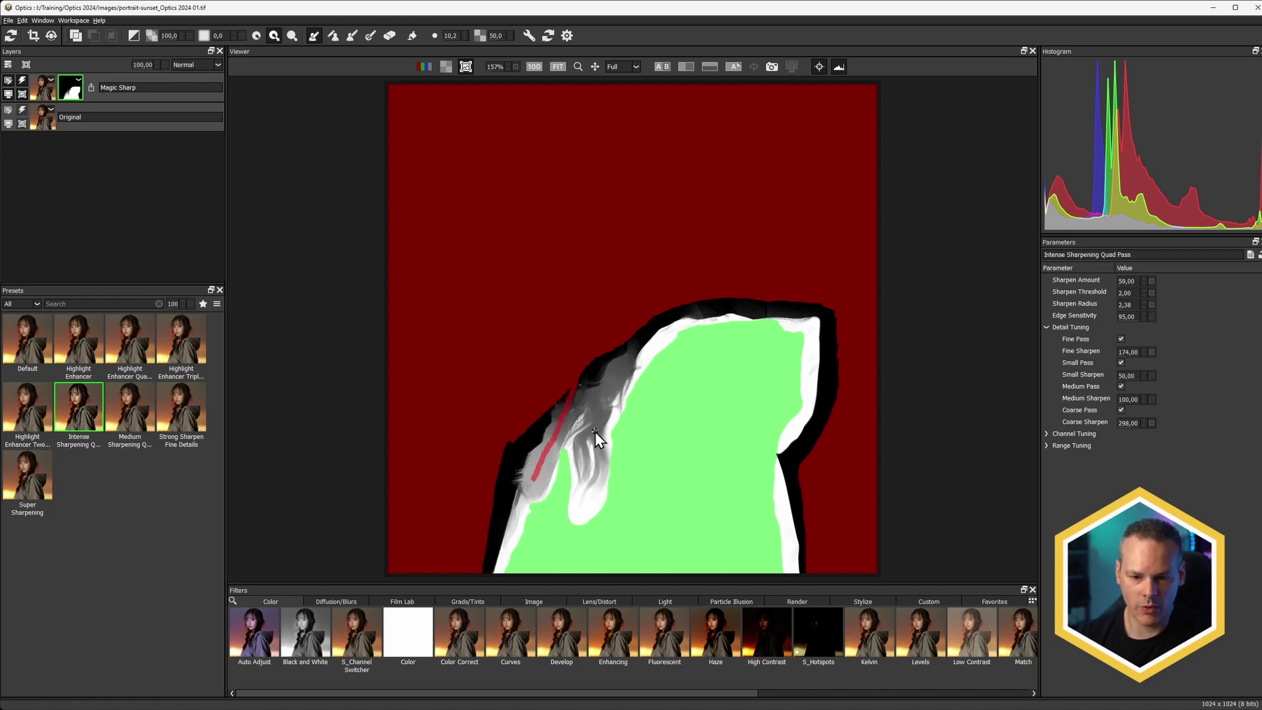
left_click_drag(622, 362, 635, 338)
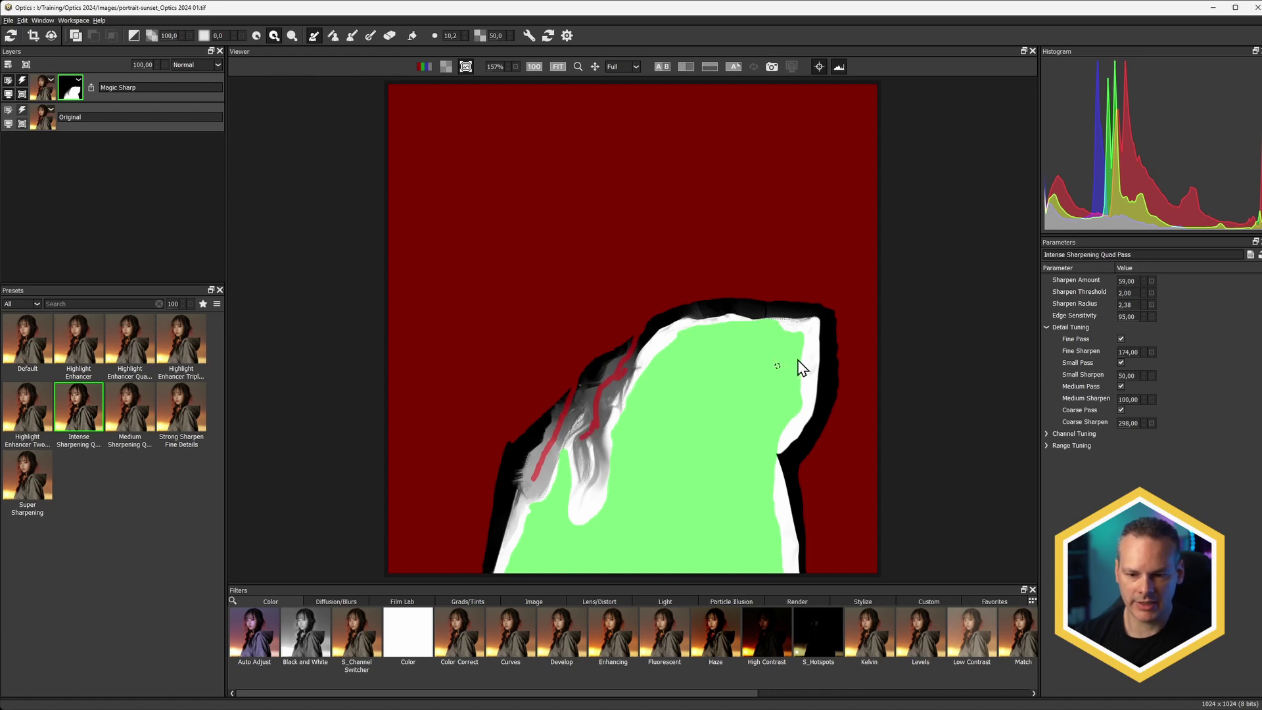
mouse_move(790, 328)
left_mouse_down()
mouse_move(807, 324)
mouse_move(811, 380)
left_mouse_up()
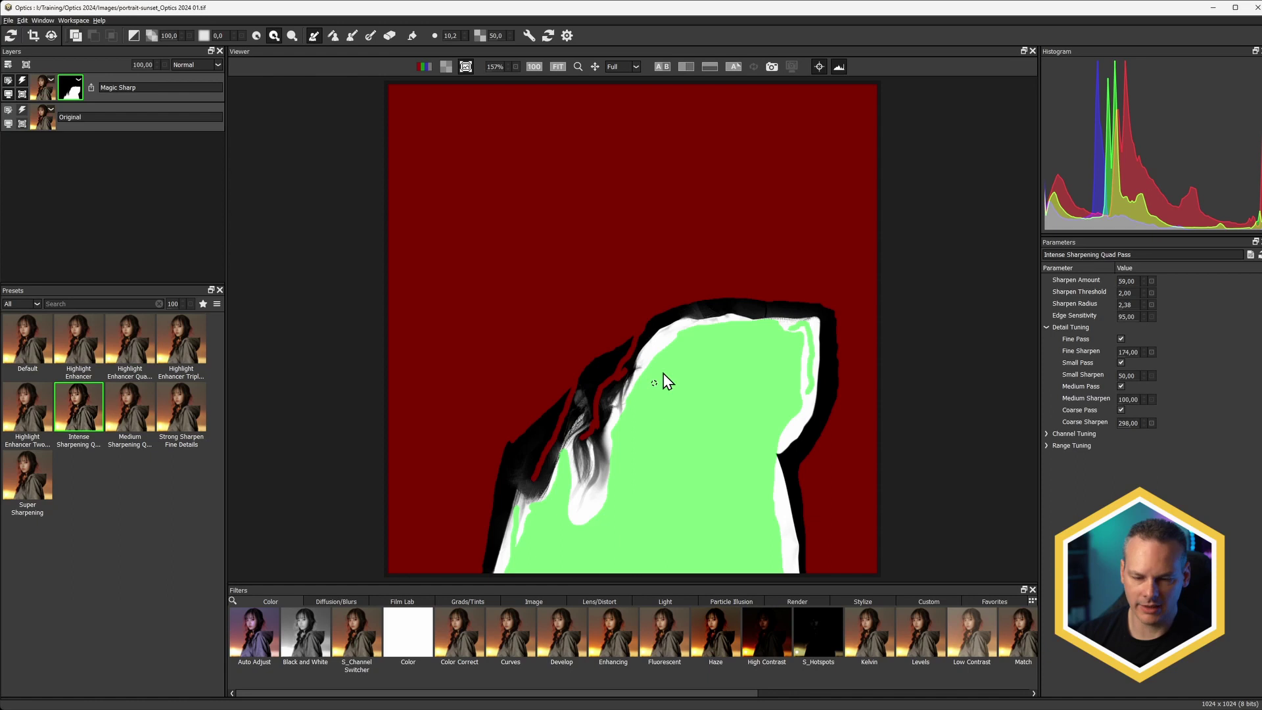
left_click_drag(668, 313, 708, 309)
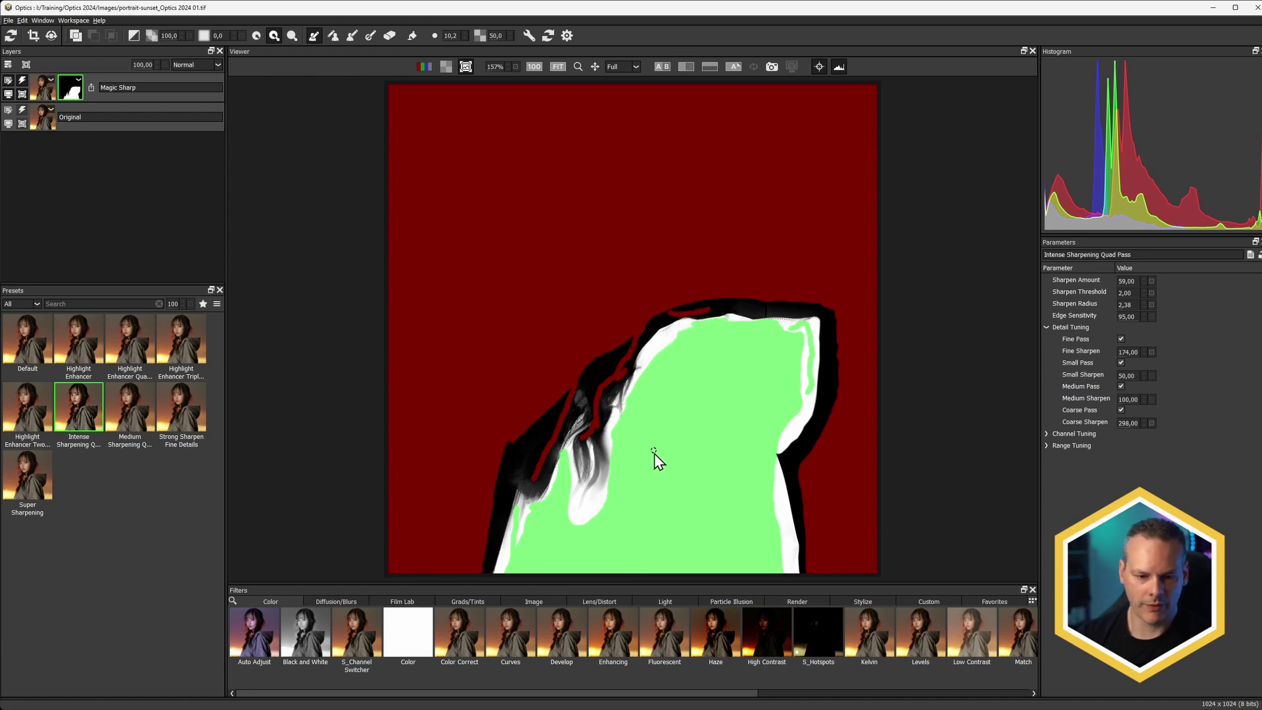
key("m")
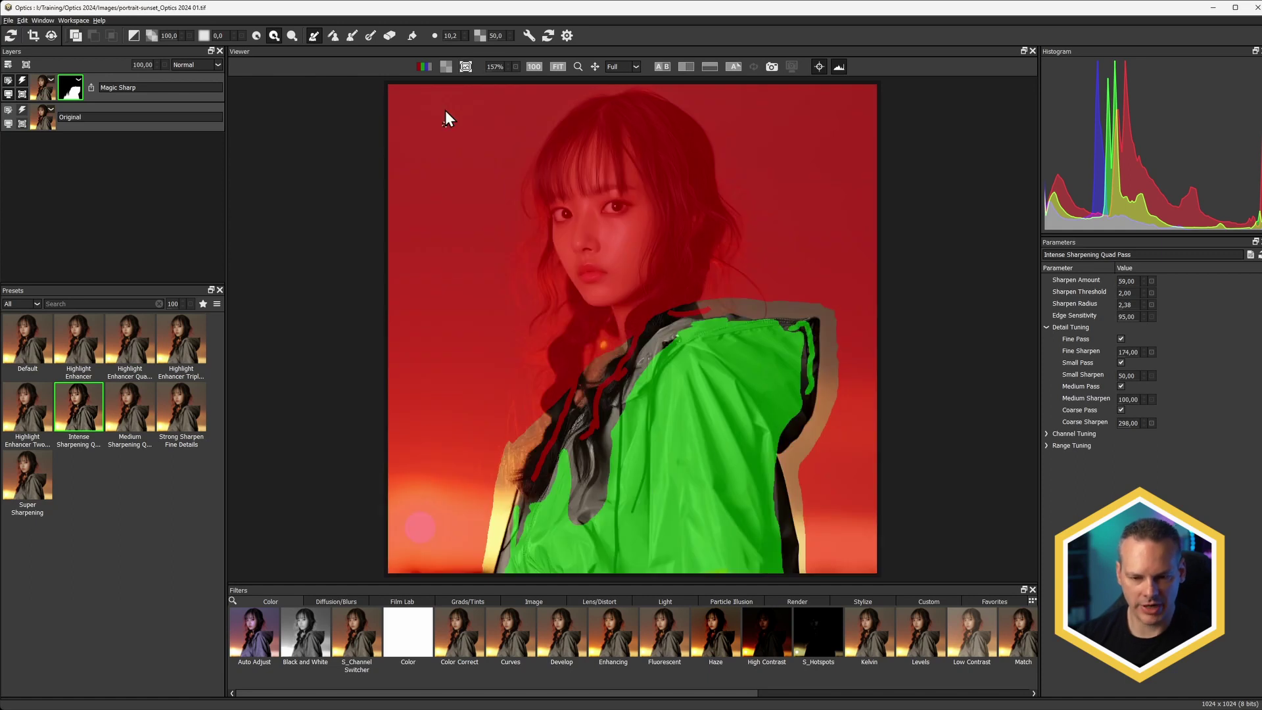
Hide the mask overlay and soften the mask edges with a blur of 6
left_click(820, 66)
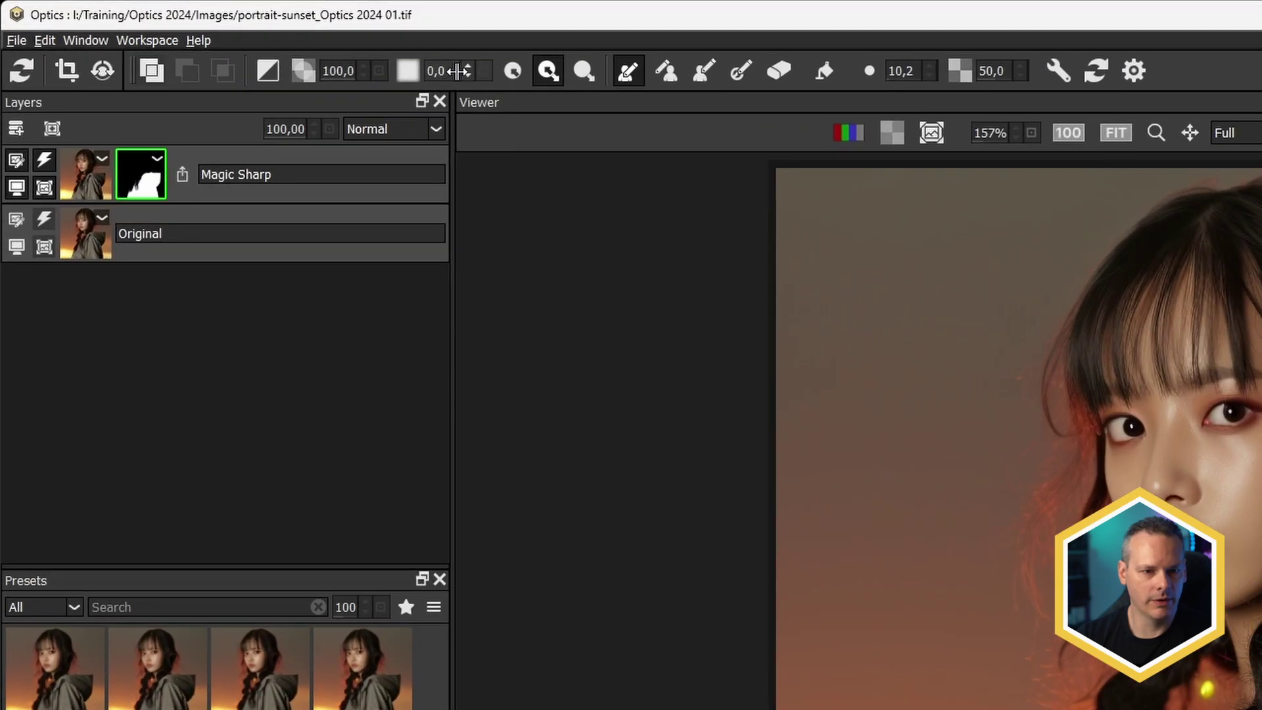
left_click_drag(228, 36, 230, 36)
left_click_drag(461, 70, 461, 76)
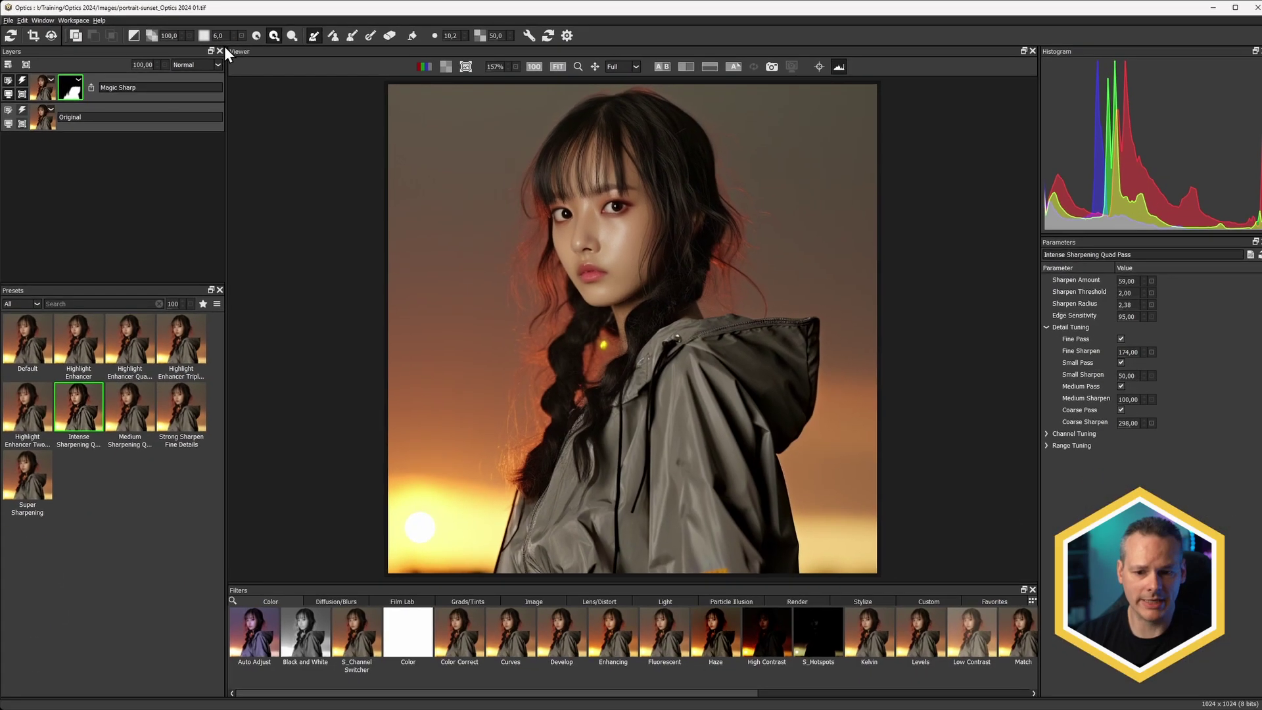
Switch the Magic Sharp effect off and on to compare the masked jacket sharpening with the unsharpened image
left_click(22, 81)
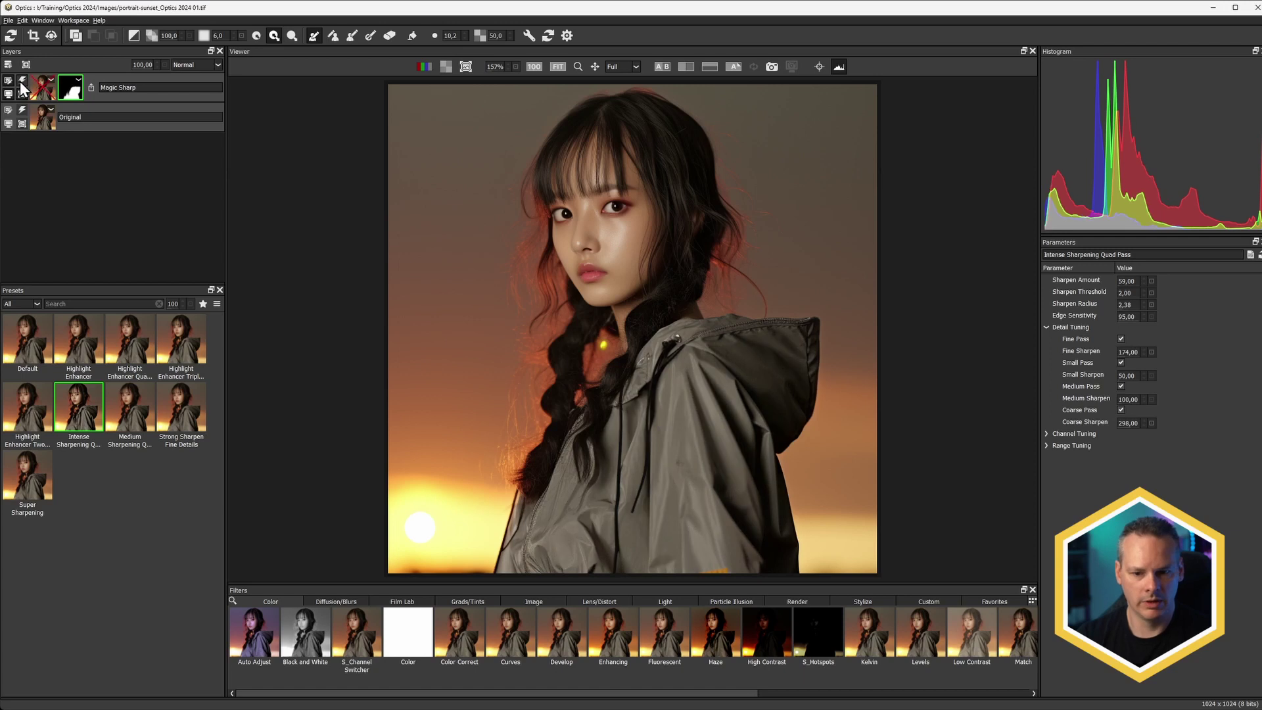
left_click(20, 82)
left_click(20, 81)
left_click(19, 82)
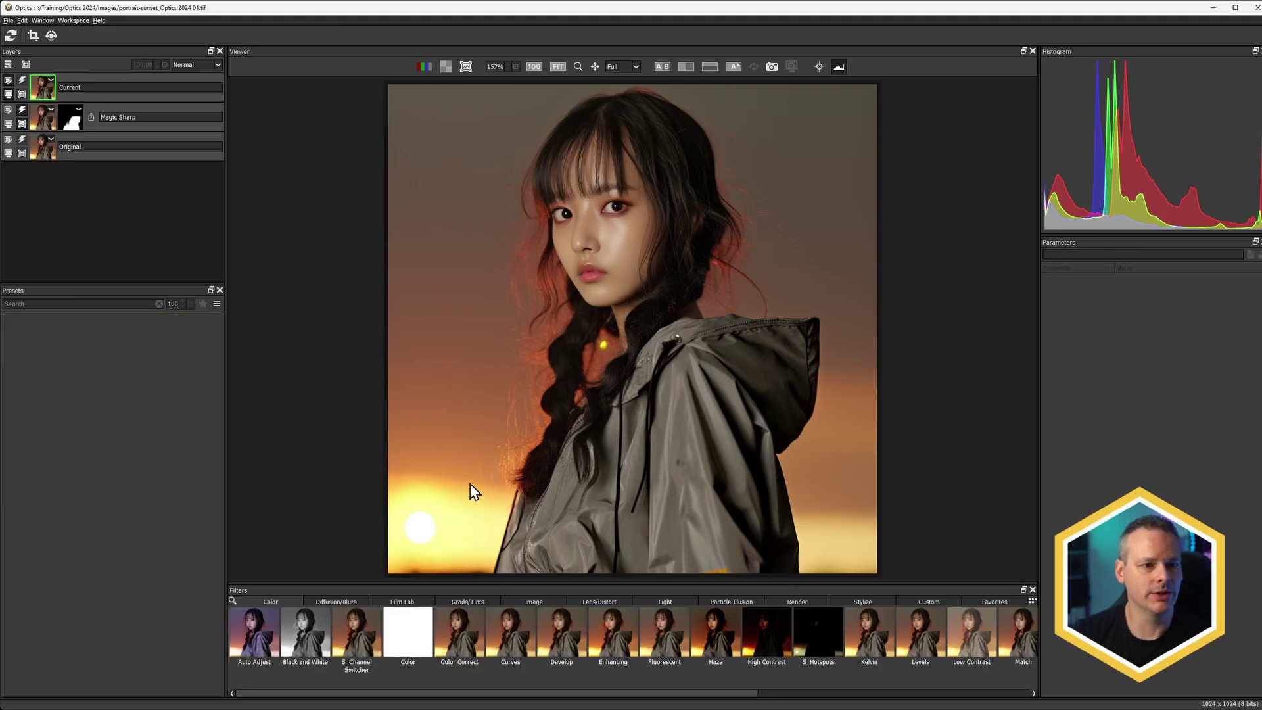
Search the filters for "beauty", apply Beauty Studio to the new top layer and return to the full filter list
left_click(241, 600)
type("magic")
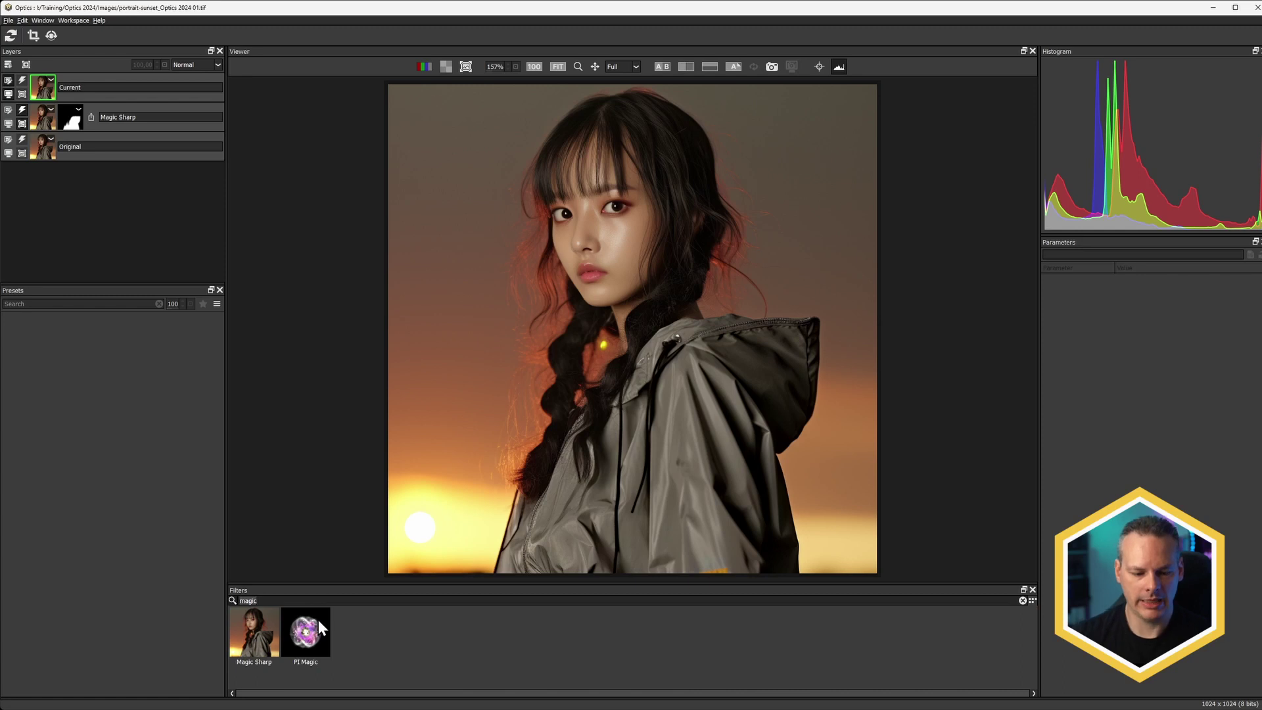
key("ctrl+a")
type("beauty")
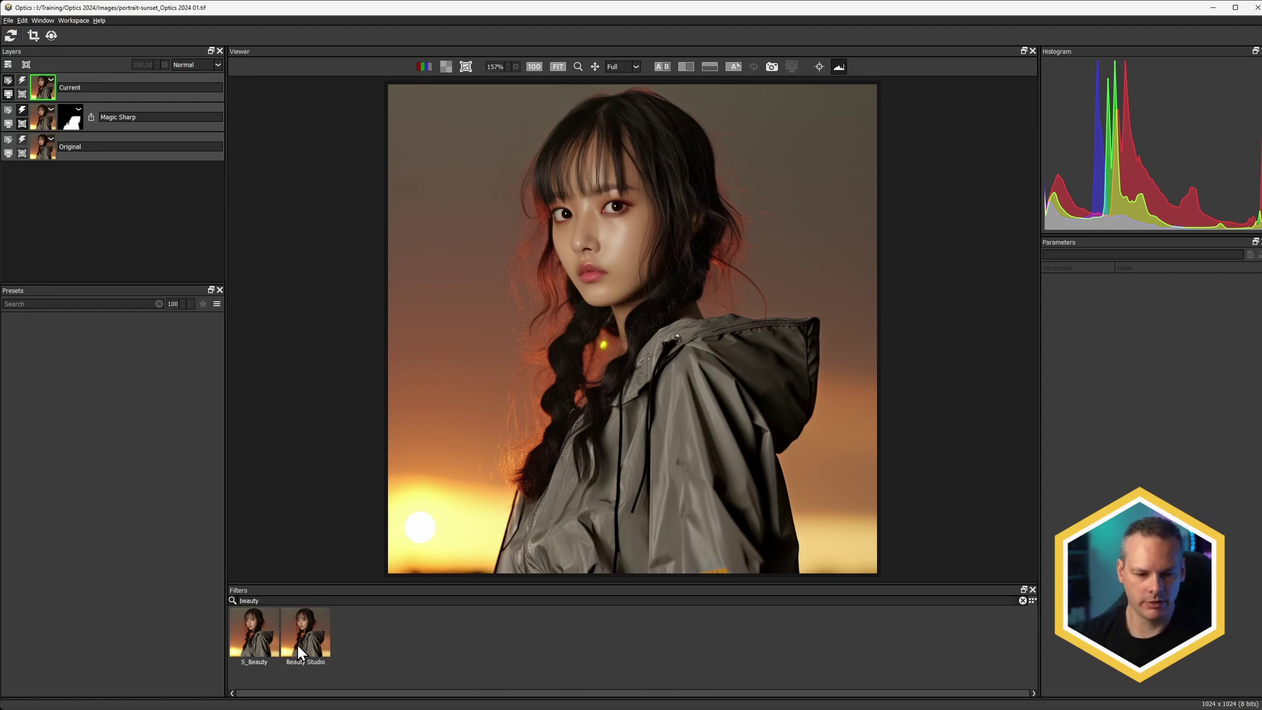
left_click(299, 641)
left_click(235, 602)
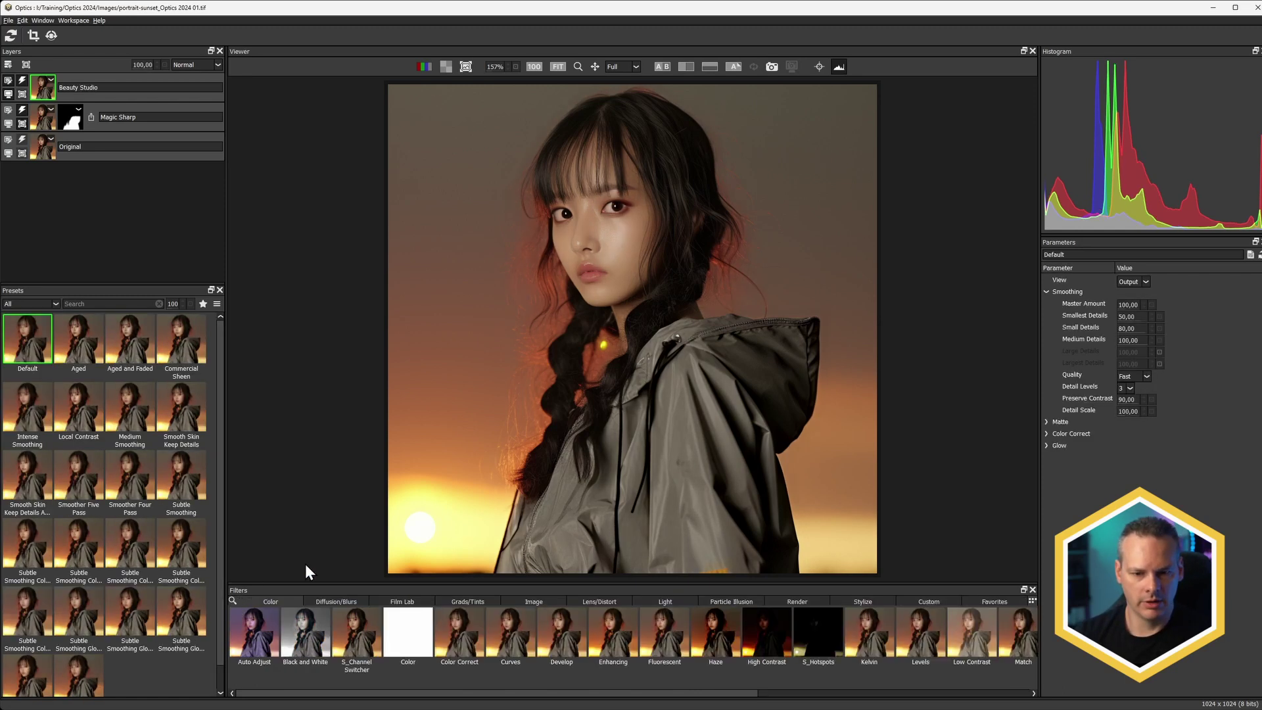
Move in close on the face and try Beauty Studio presets including Aged, Commercial Sheen and Smooth Skin Keep Details Add Sheen
scroll(671, 250, "up", 6)
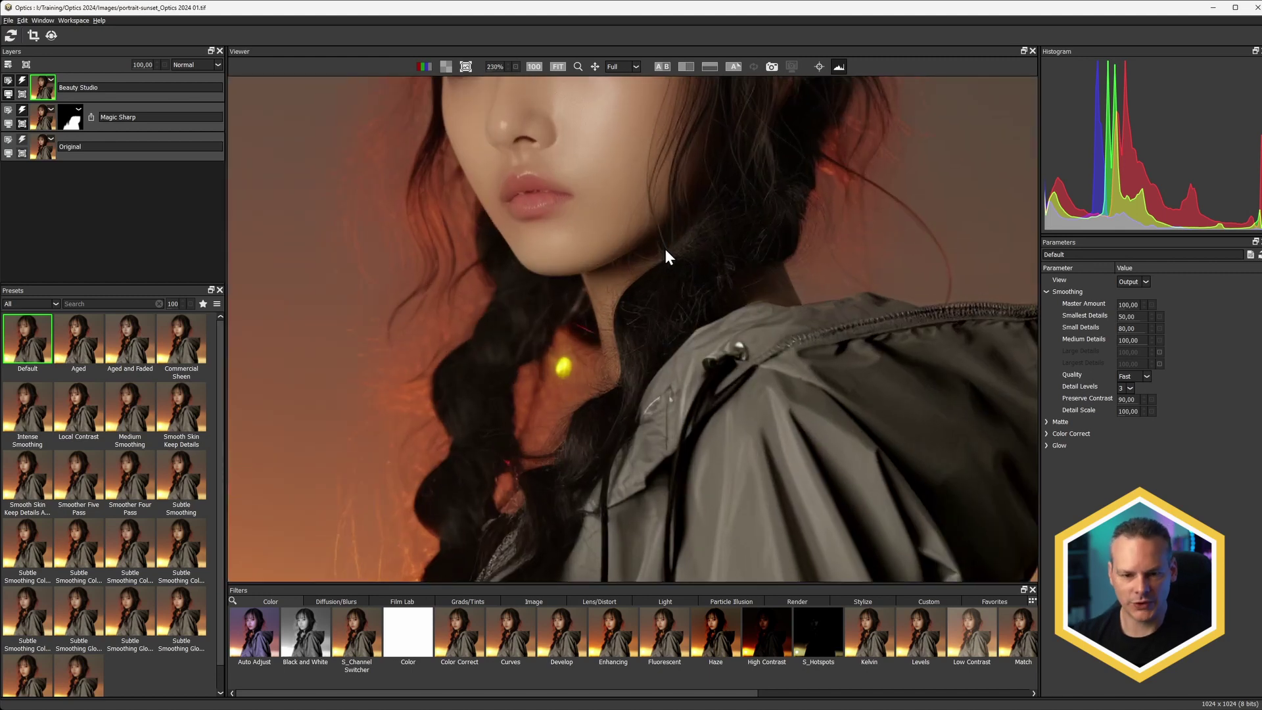
left_click_drag(660, 197, 686, 523)
scroll(724, 486, "down", 1)
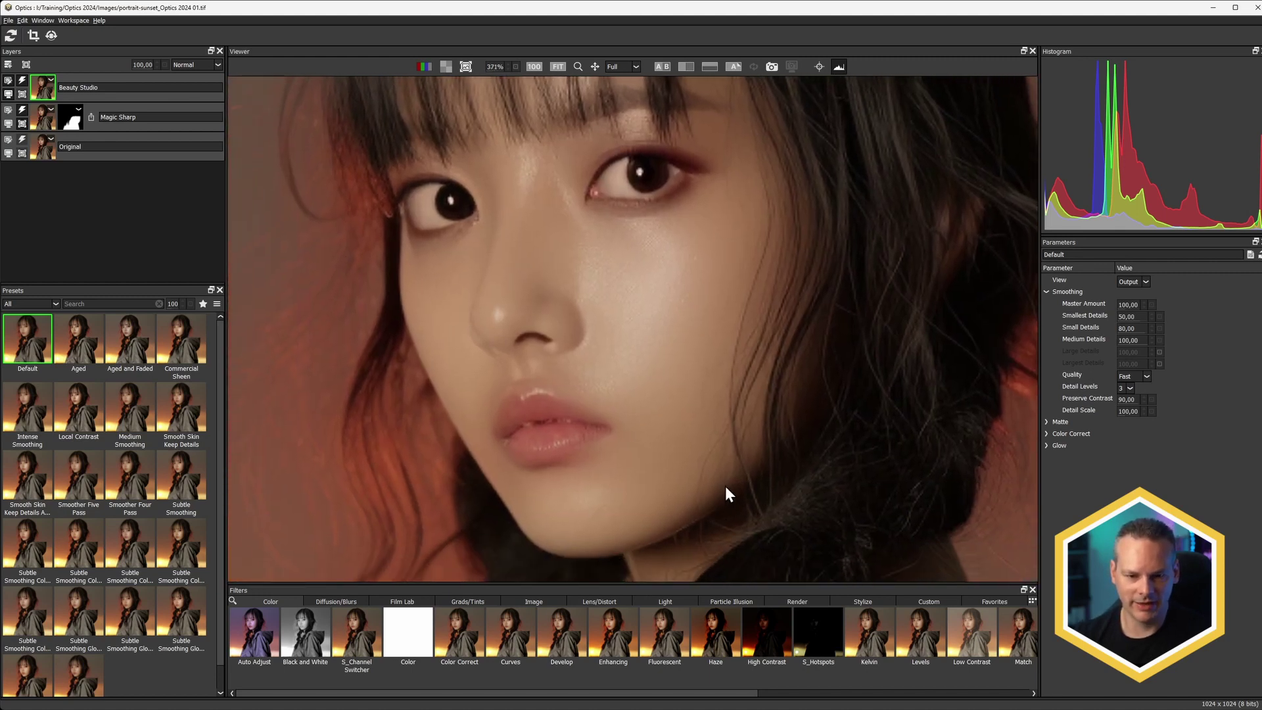
left_click(84, 338)
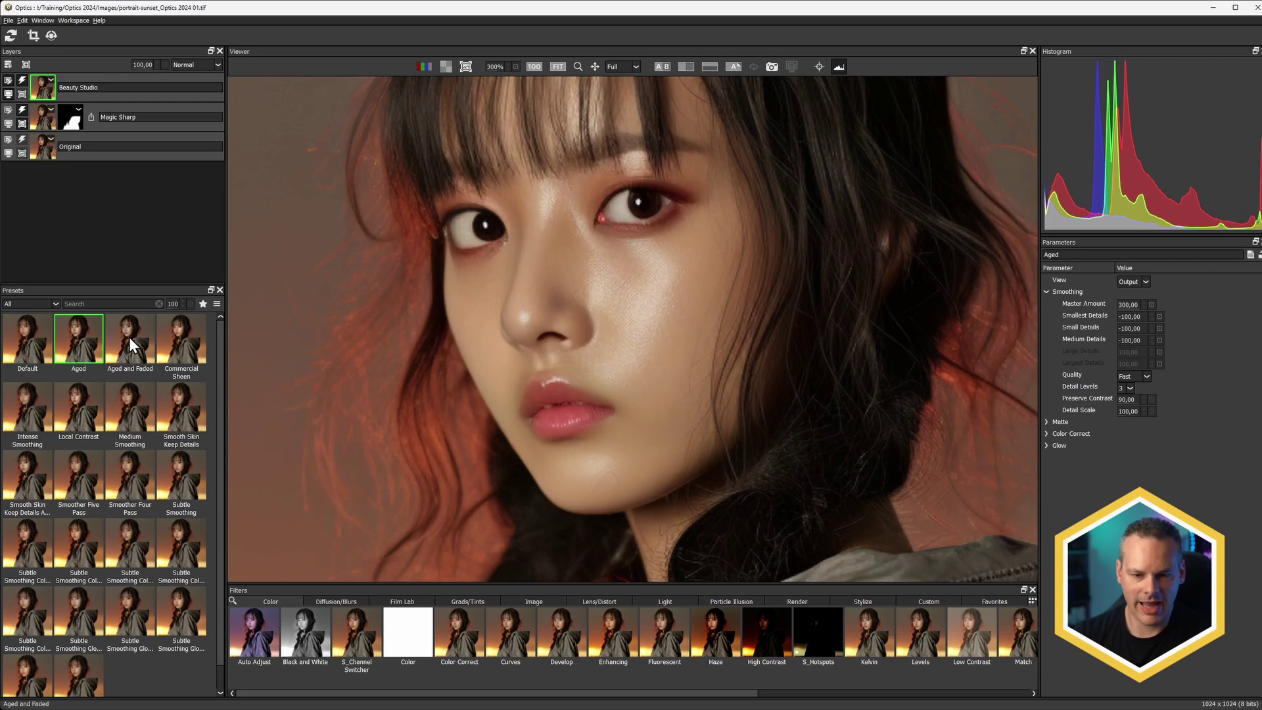
left_click(180, 354)
left_click(144, 402)
left_click(163, 368)
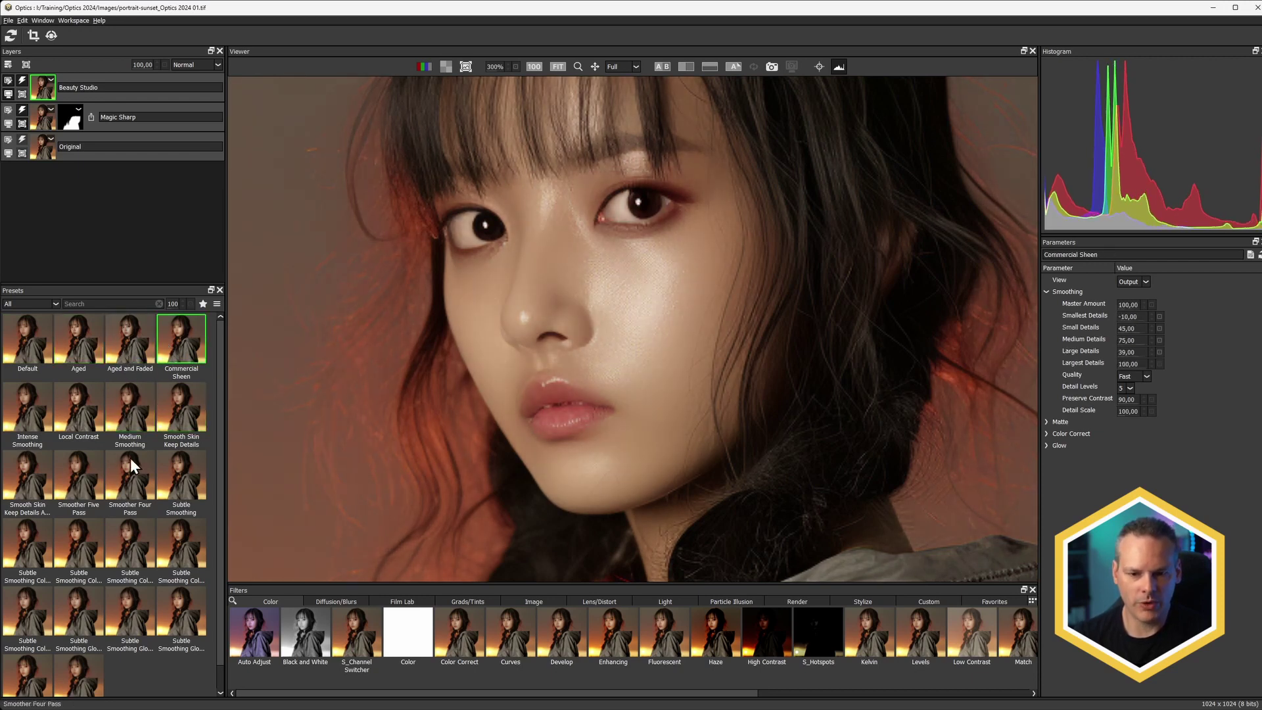
left_click(70, 412)
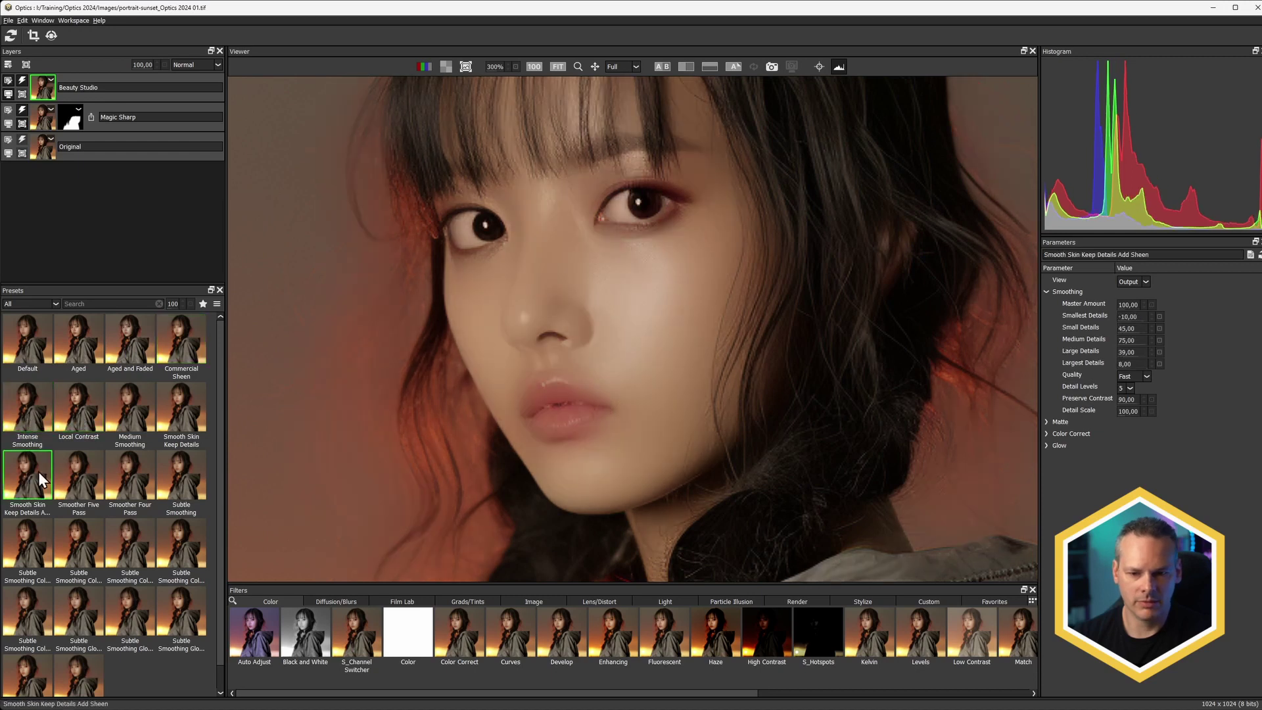
Compare the Commercial Sheen, Subtle Smoothing and Smooth Skin Keep Details presets on the face
left_click(179, 353)
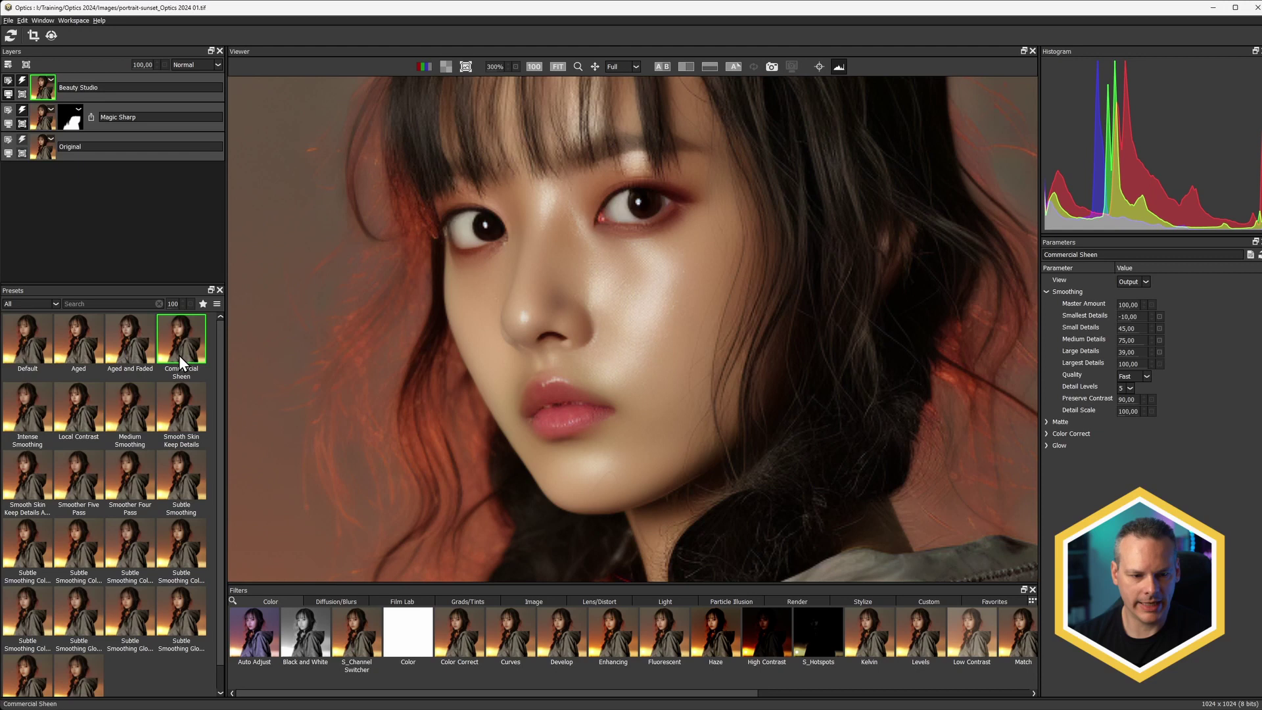
left_click(185, 408)
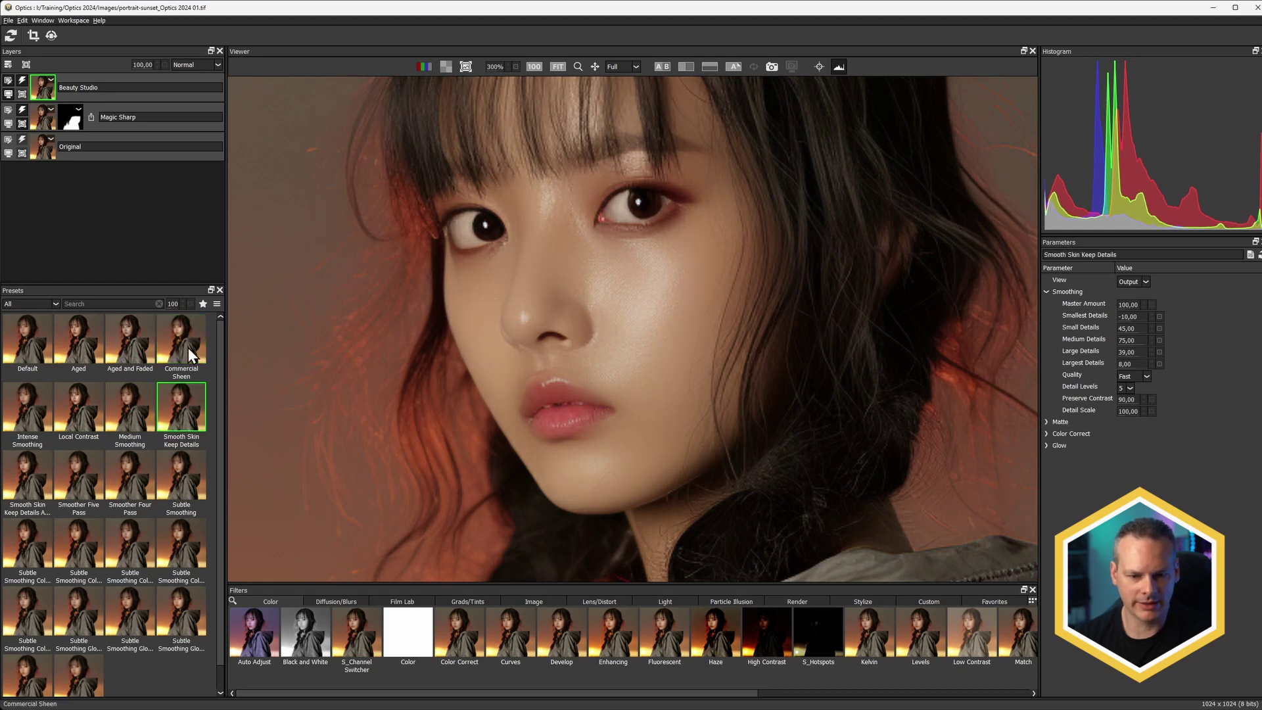
left_click(188, 476)
left_click(184, 429)
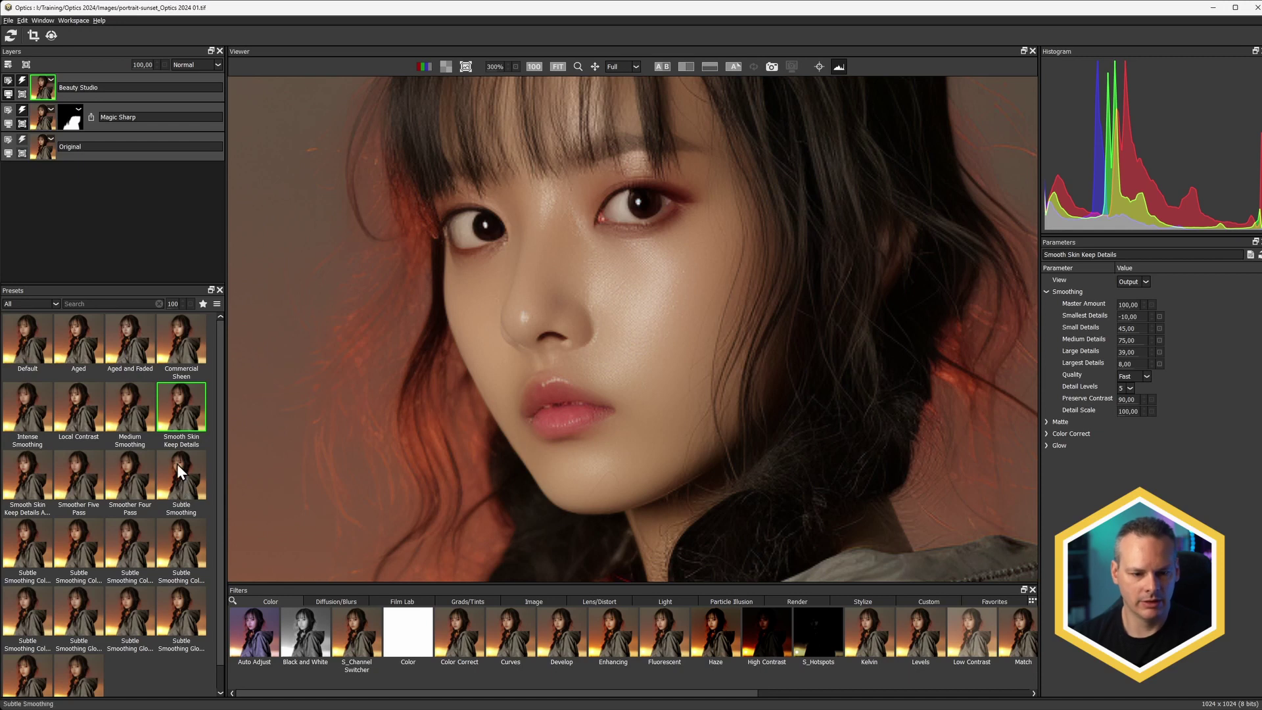
Try several Subtle Smoothing variants and the Summer Skin preset on the face, including Subtle Smoothing Color Corr 4 Glow 1
left_click(186, 557)
left_click(138, 554)
left_click(136, 619)
left_click(177, 620)
left_click(44, 667)
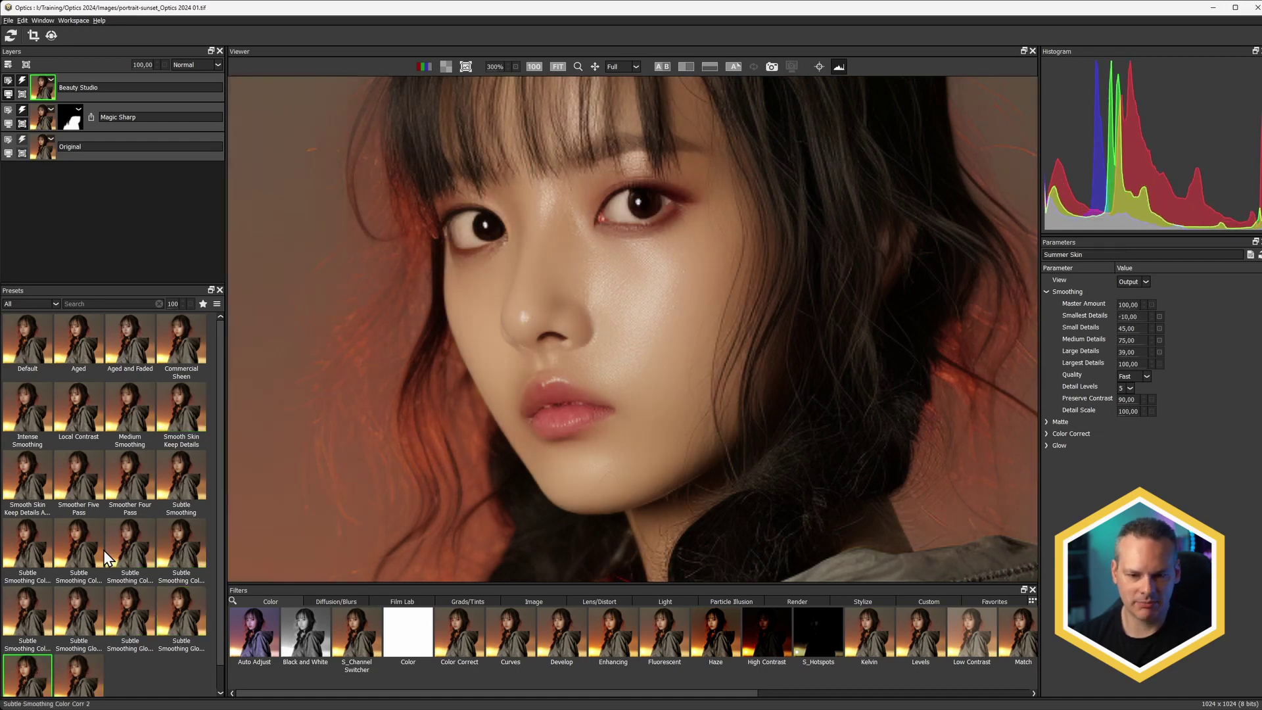
scroll(104, 549, "down", 1)
left_click(26, 598)
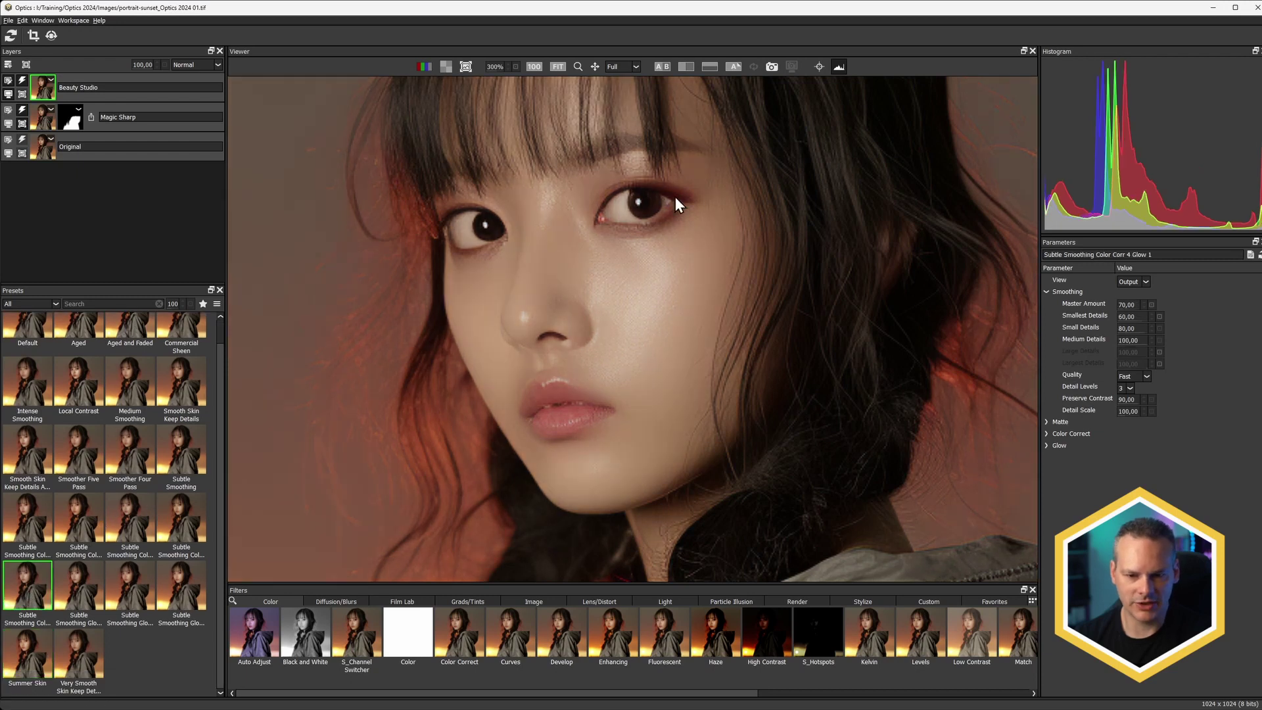
Compare Smooth Skin Keep Details with Commercial Sheen and Local Contrast, and keep Smooth Skin Keep Details as the Beauty Studio preset
left_click(188, 387)
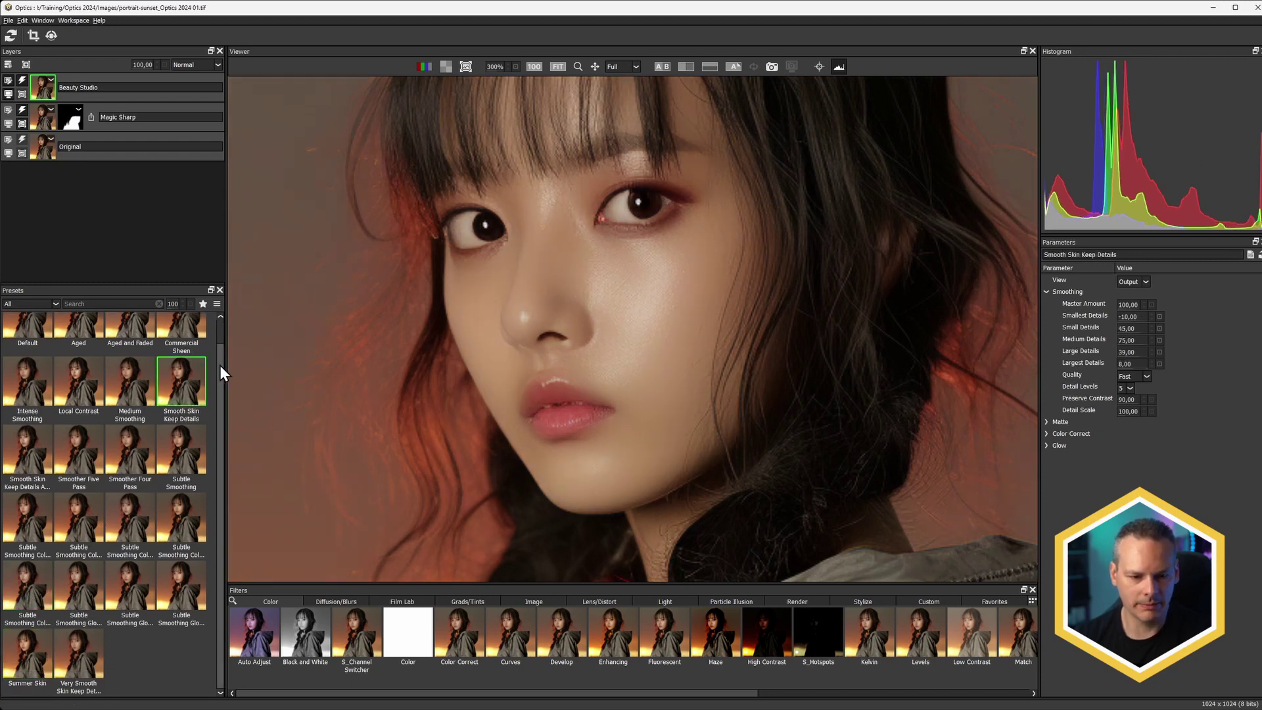
scroll(220, 332, "up", 1)
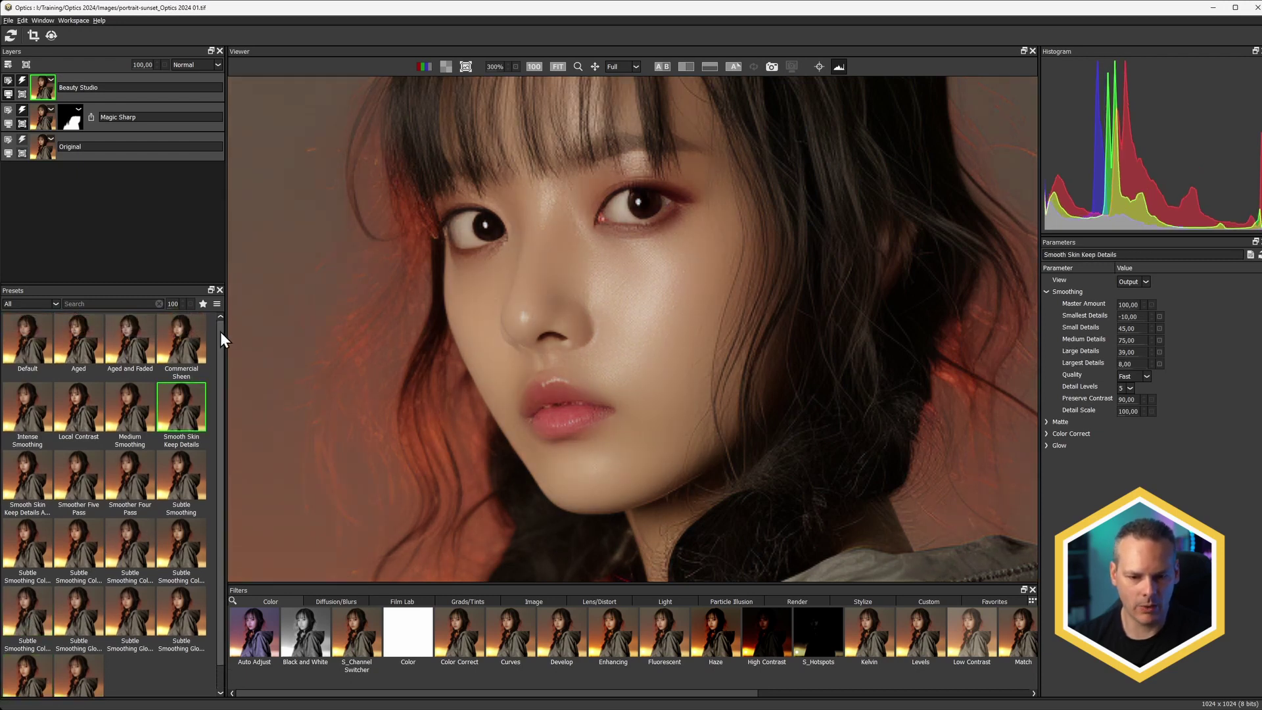
left_click(180, 343)
left_click(176, 413)
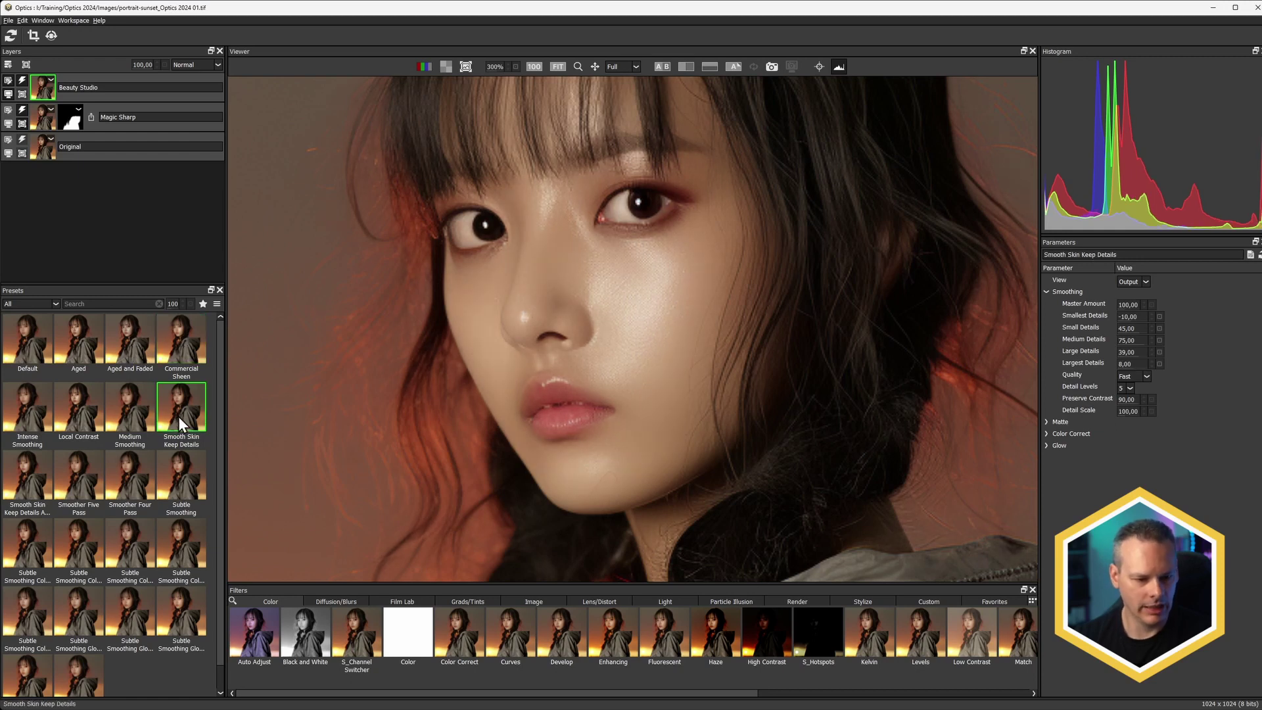
left_click(76, 414)
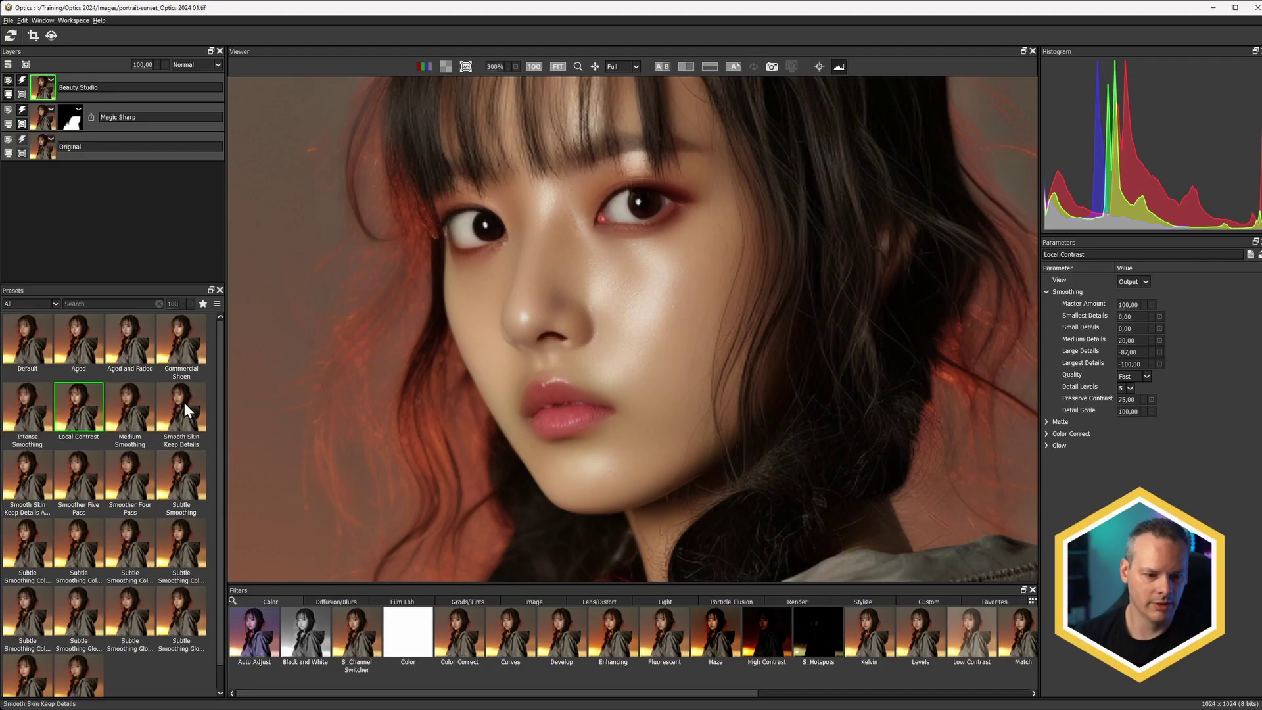
left_click(184, 407)
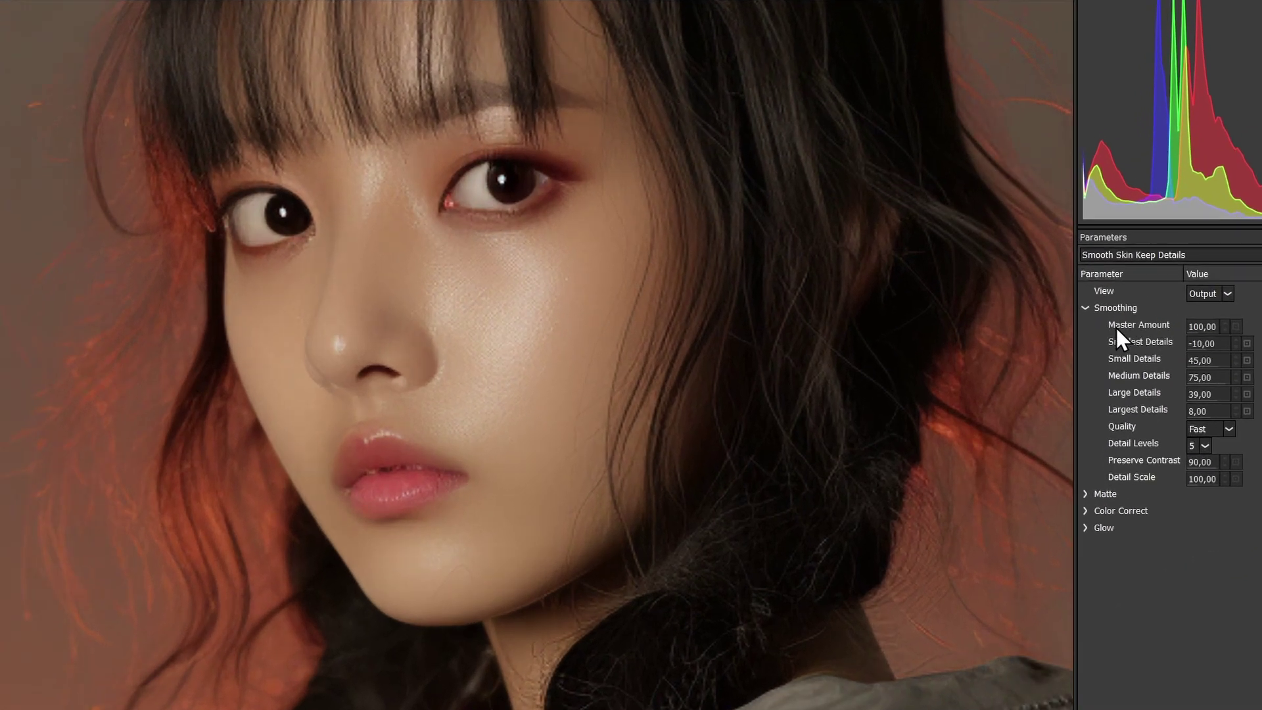
Reveal the Matte parameters and view the Beauty Studio matte with the whole image fitted in the viewer
left_click(1085, 495)
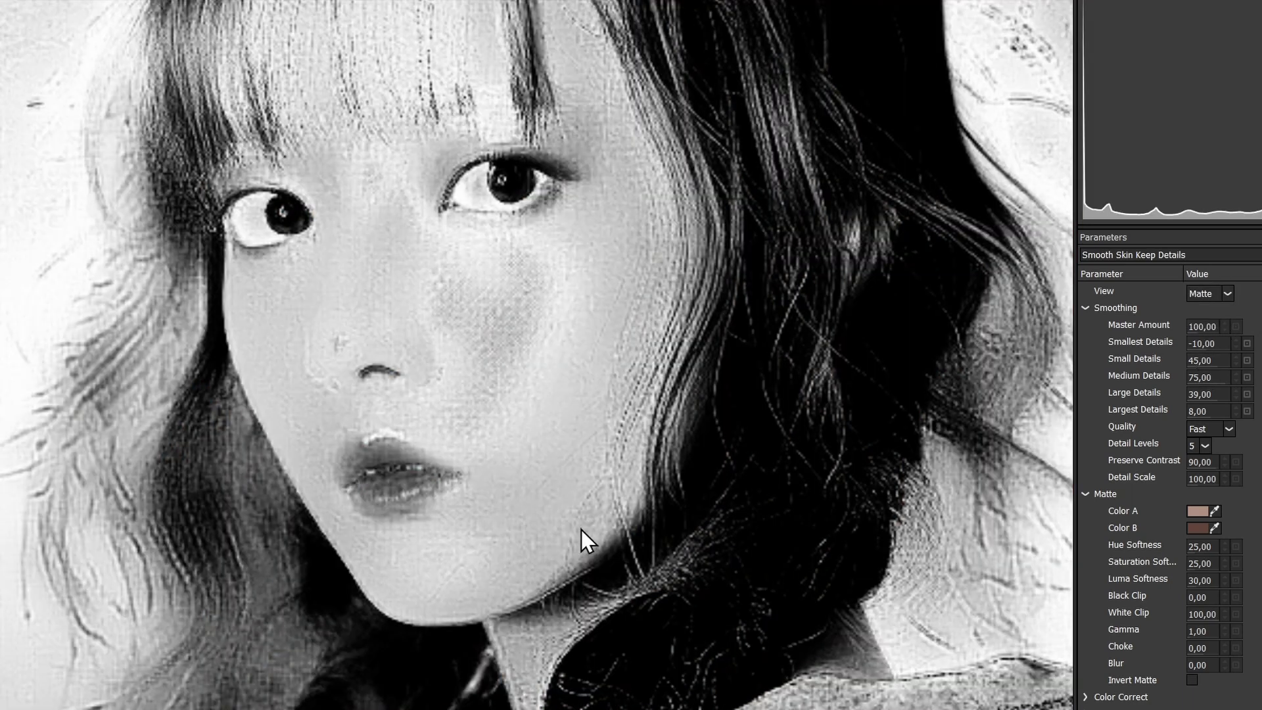
key("1")
key("1")
key("f")
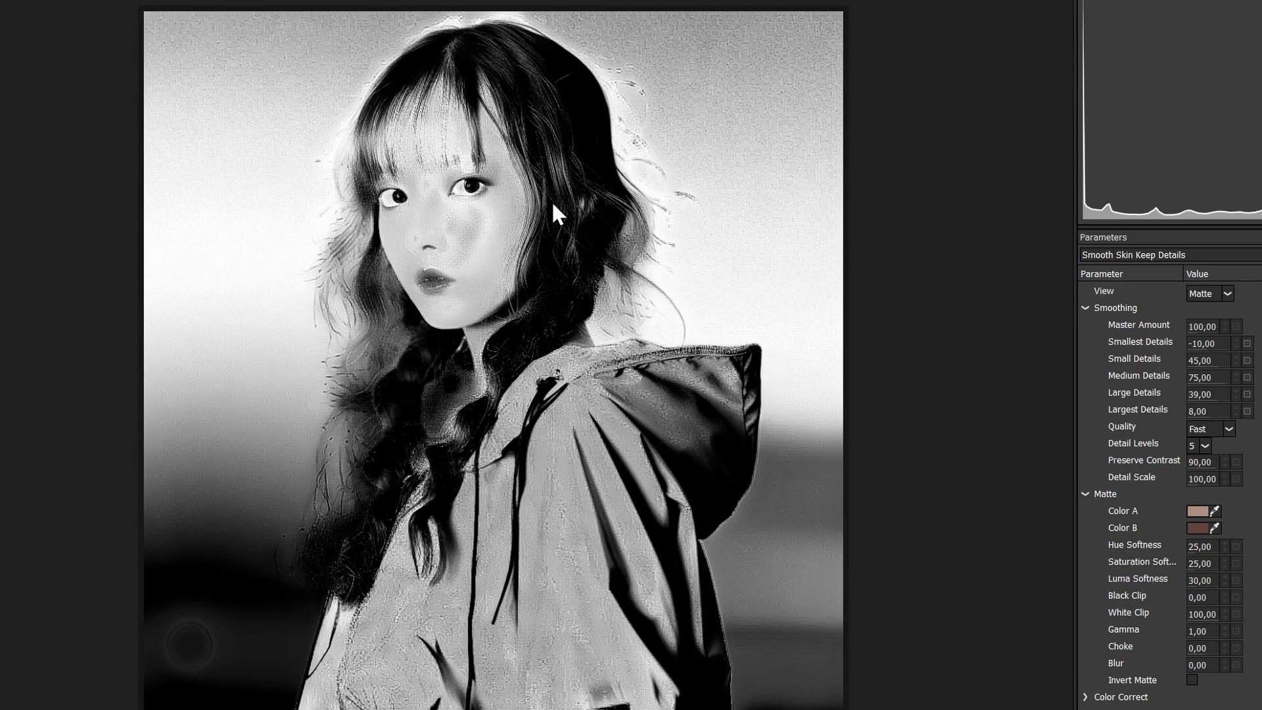
Switch the view back to Output and sample new matte colors A and B from the skin on the face
left_click(1226, 293)
left_click(1213, 306)
left_click(1214, 528)
left_click(388, 197)
left_click(430, 226)
View the matte and tighten it with Hue Softness 15, Saturation Softness 10 and Luma Softness 21, adjusting the Gamma too
left_click(1226, 294)
left_click(1208, 322)
left_click_drag(1193, 546, 1191, 582)
mouse_move(1200, 631)
left_mouse_down()
mouse_move(1186, 631)
mouse_move(1199, 631)
left_mouse_up()
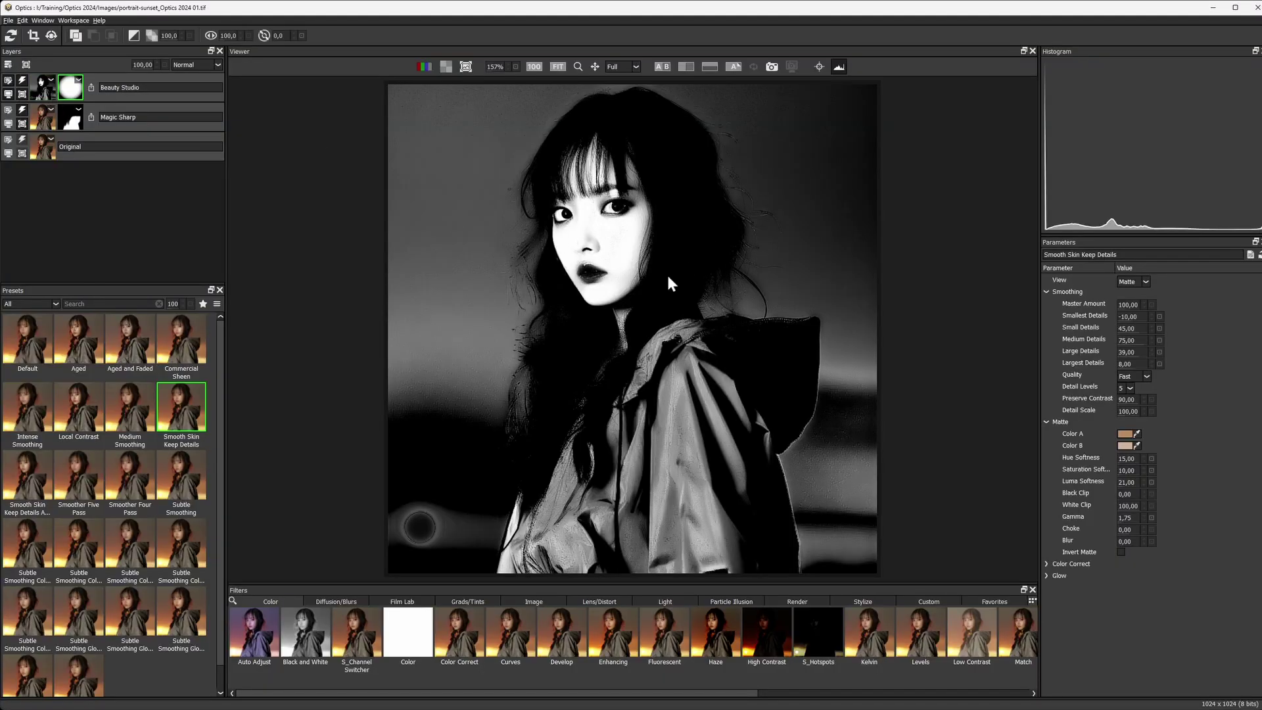
Limit the Beauty Studio effect to the face with an elliptical mask, moving and resizing the ellipse around the head
left_click(819, 67)
left_click_drag(632, 329, 601, 215)
left_click_drag(484, 263, 530, 257)
mouse_move(228, 36)
left_mouse_down()
mouse_move(195, 35)
mouse_move(213, 36)
left_mouse_up()
left_click_drag(627, 283, 630, 304)
left_click_drag(603, 222, 606, 224)
left_click_drag(656, 433, 633, 324)
Return the Beauty Studio view to Output and hide the ellipse mask's on-screen controls
left_click(1135, 284)
left_click(1128, 291)
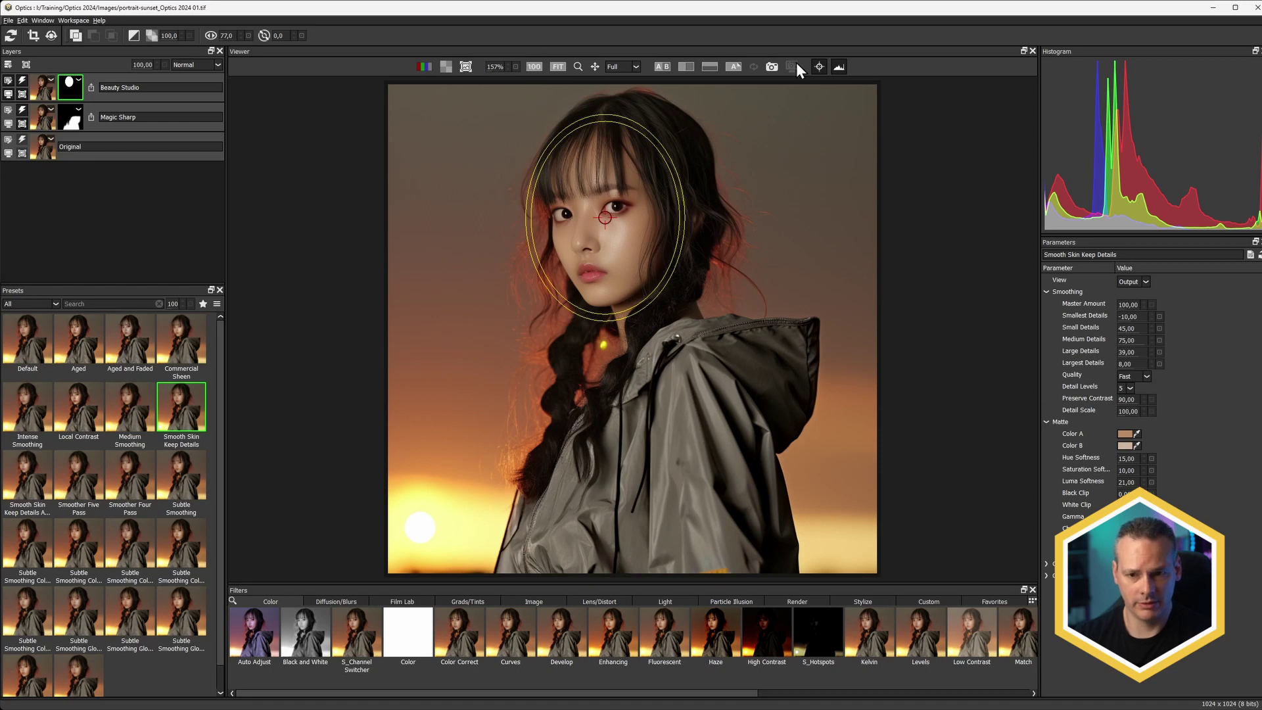
left_click(819, 67)
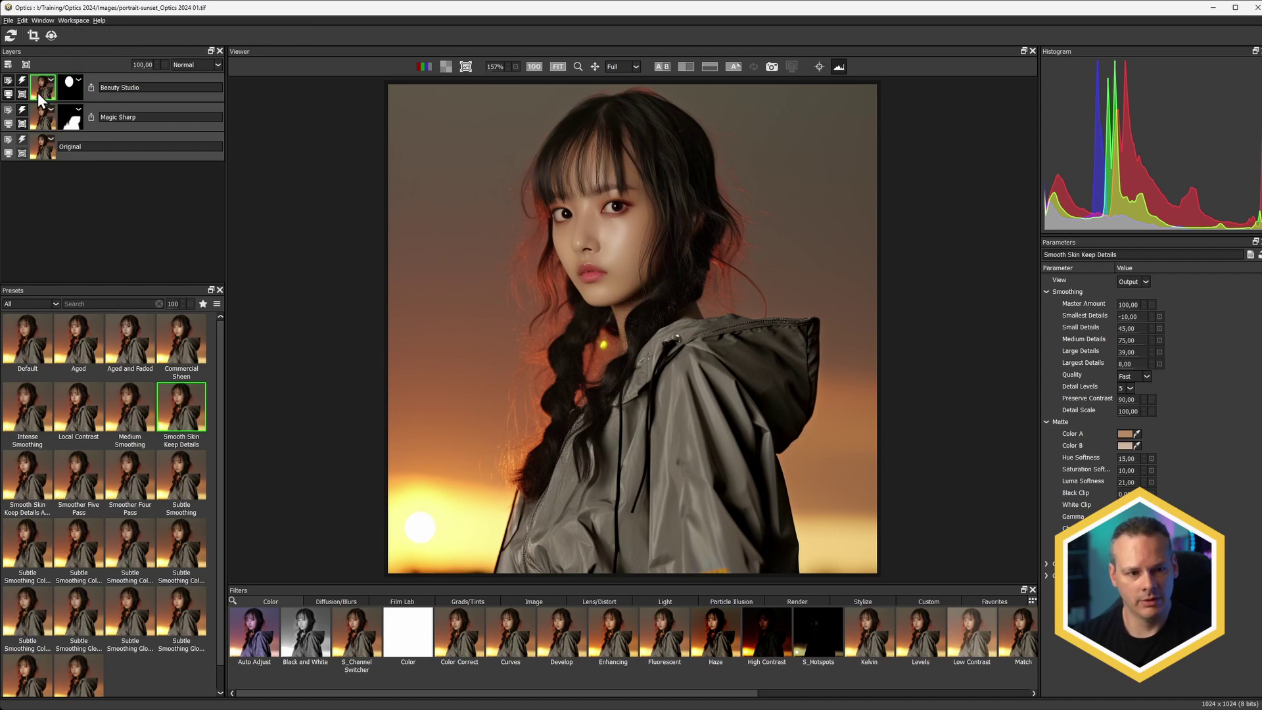
Set Beauty Studio's Master Amount to 57 and Large Details to 61, and compare the face with the effect off and on
left_click(37, 93)
left_click(26, 59)
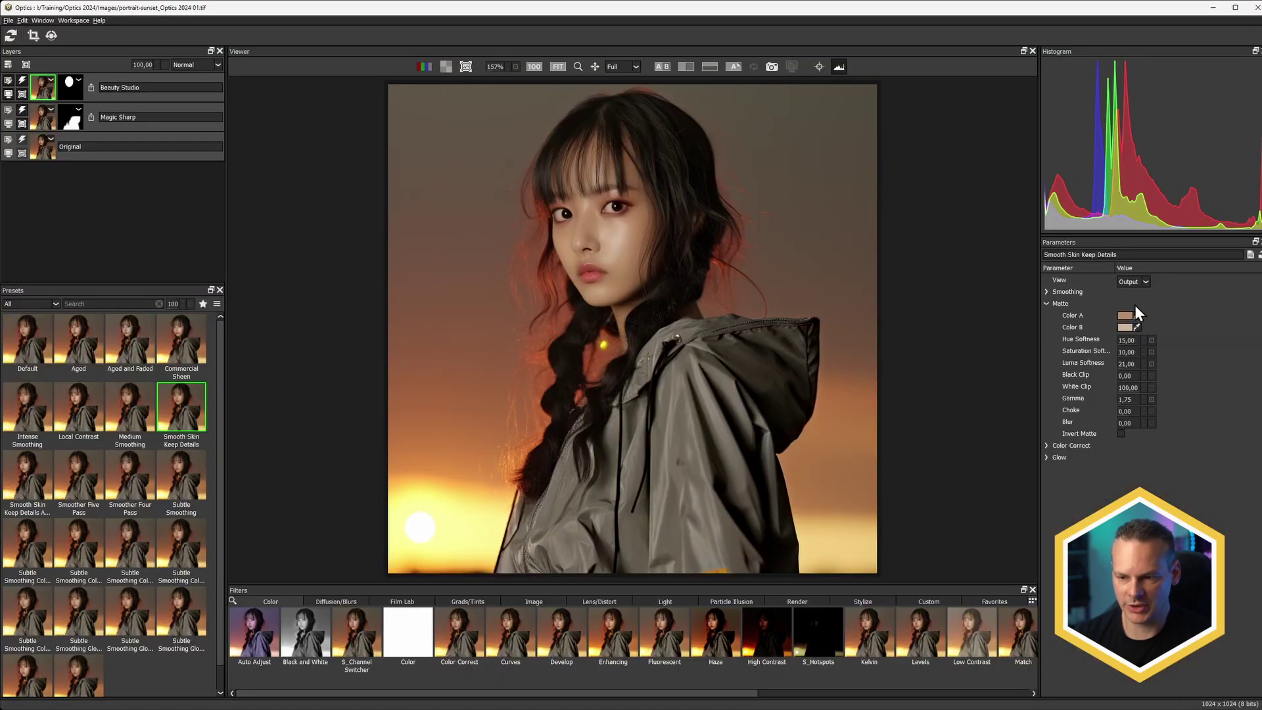
left_click(1046, 292)
left_click_drag(1091, 307, 1029, 308)
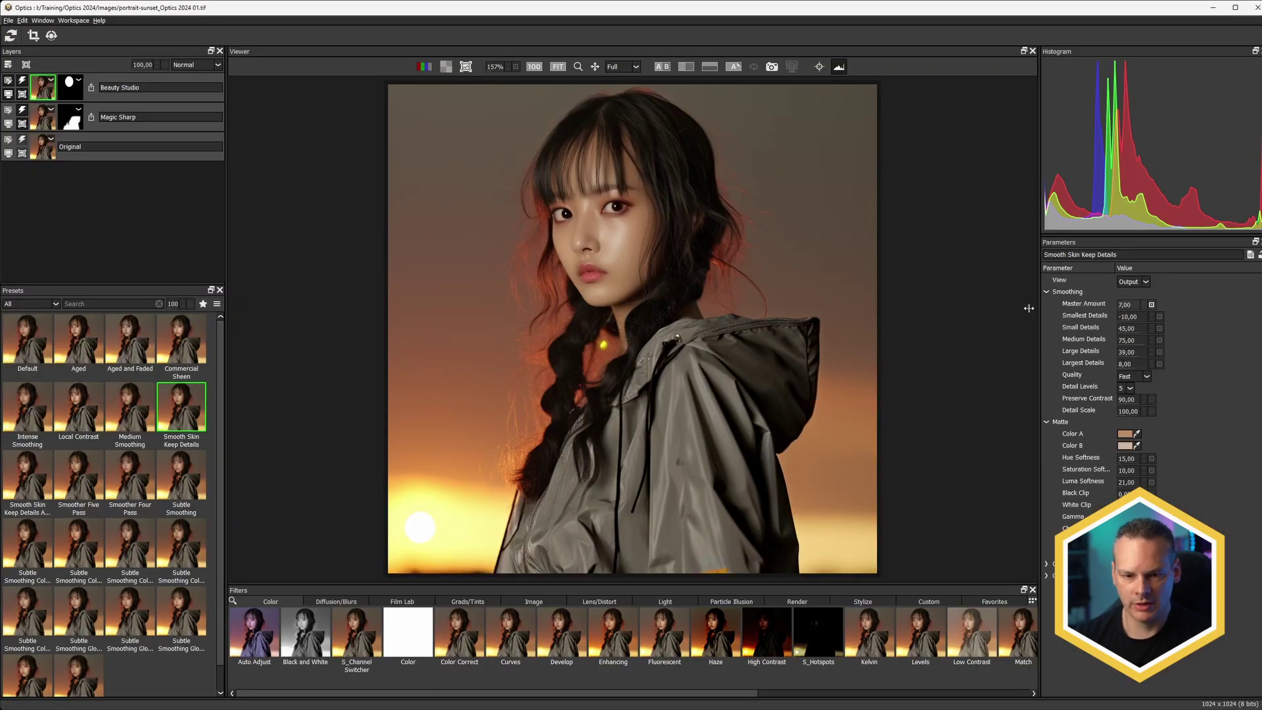
left_click_drag(1093, 307, 1095, 306)
left_click_drag(1159, 353, 1119, 353)
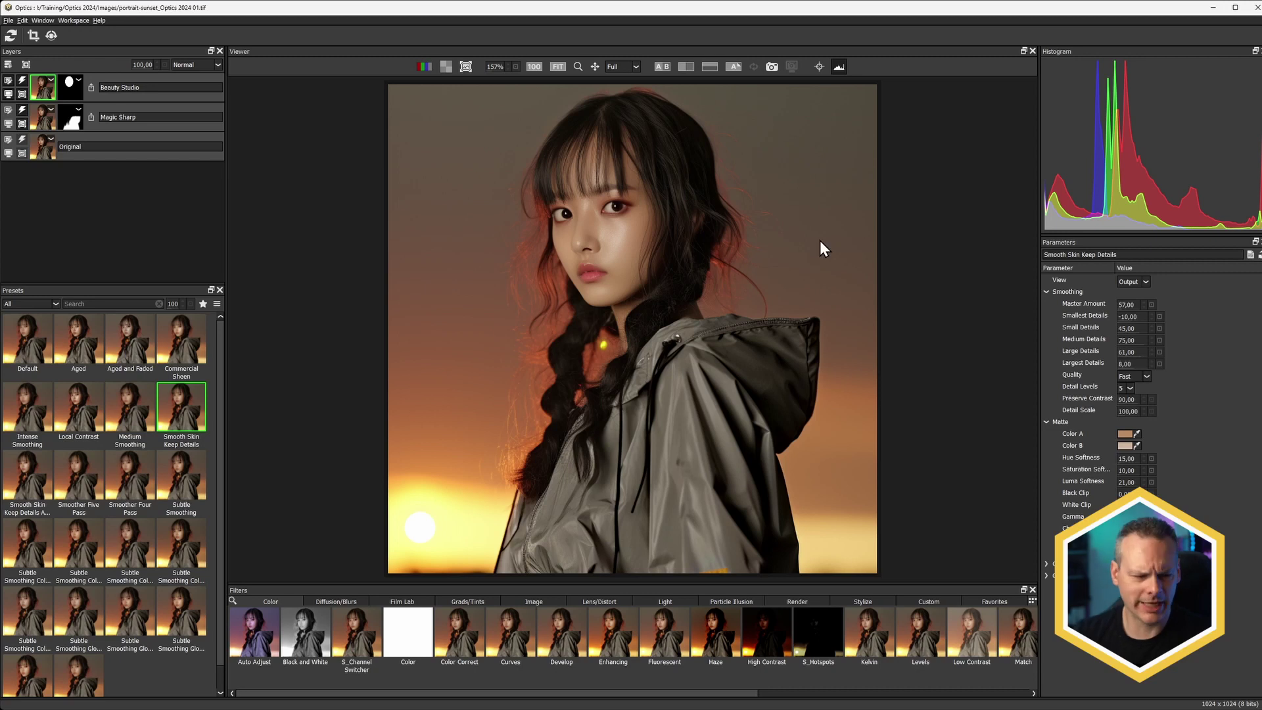
left_click(22, 81)
left_click(22, 83)
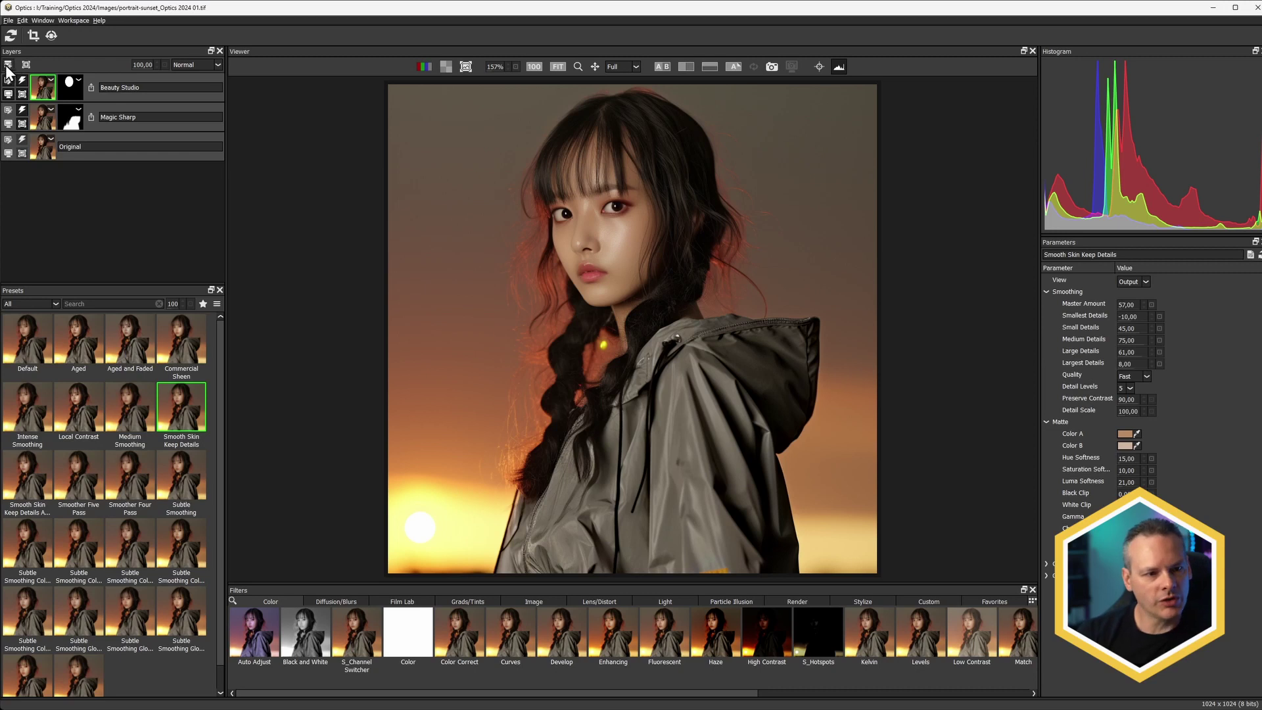
Add a new layer above Beauty Studio, search the filters for "prism" and apply the Prism filter
left_click(6, 82)
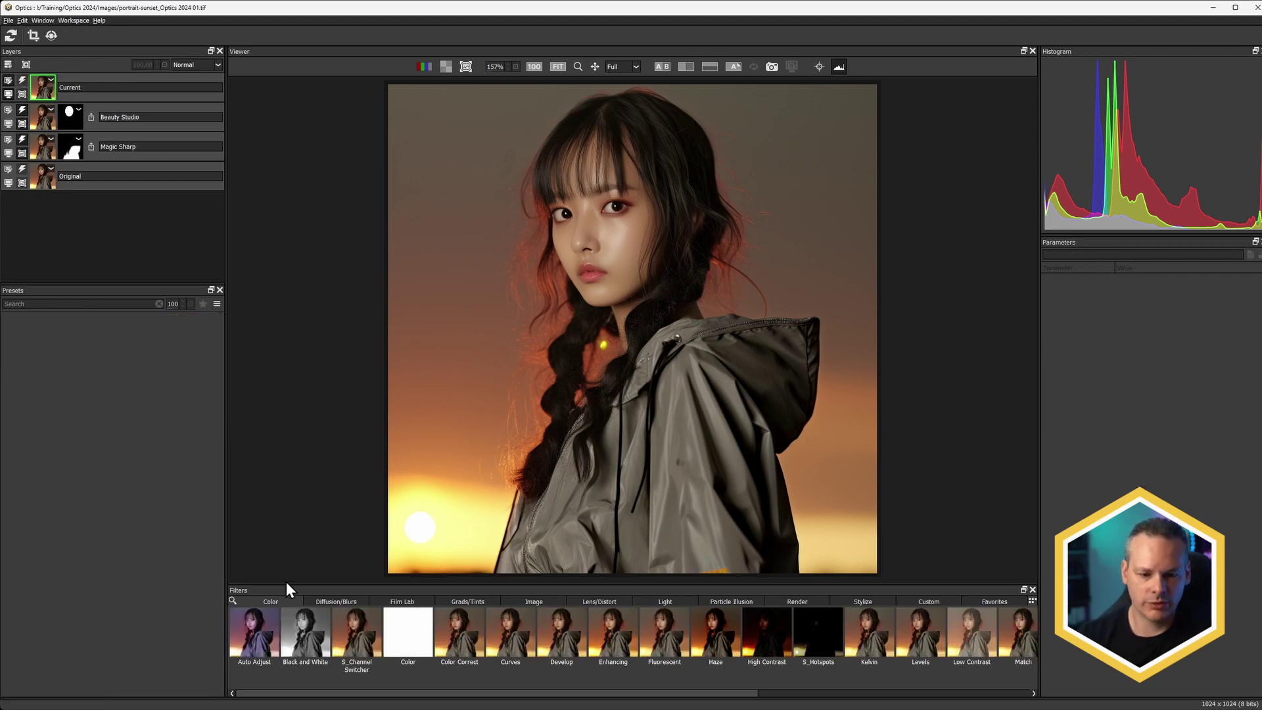
left_click(232, 601)
type("beauty")
type("prism")
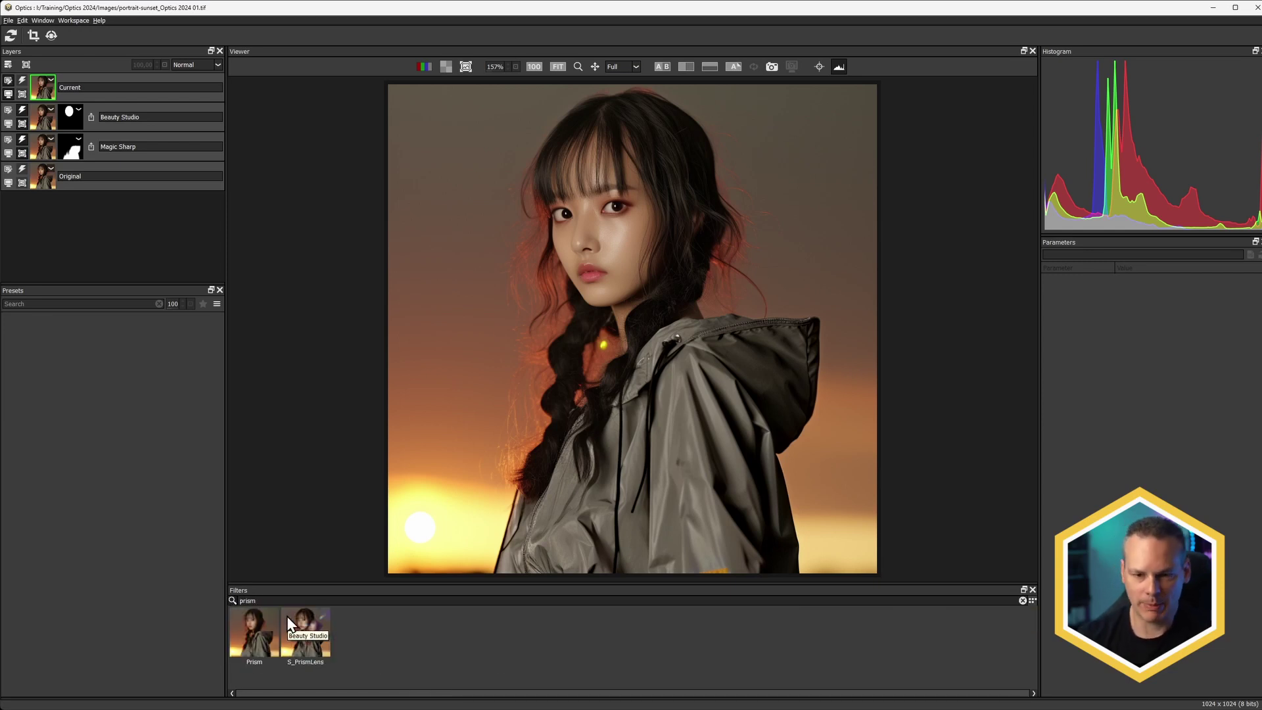
left_click(261, 639)
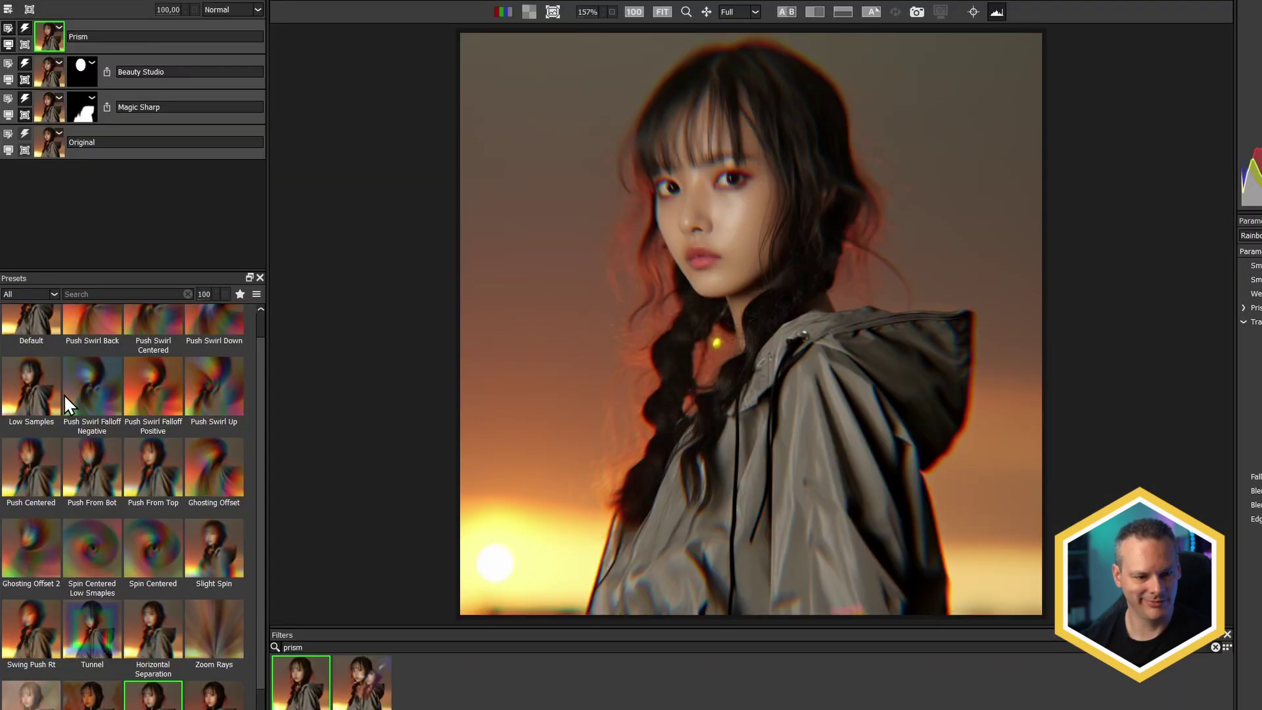
Try several Prism presets on the portrait, including Push From Top, Spin Centered and Slight Spin
left_click(32, 390)
left_click(91, 468)
left_click(153, 472)
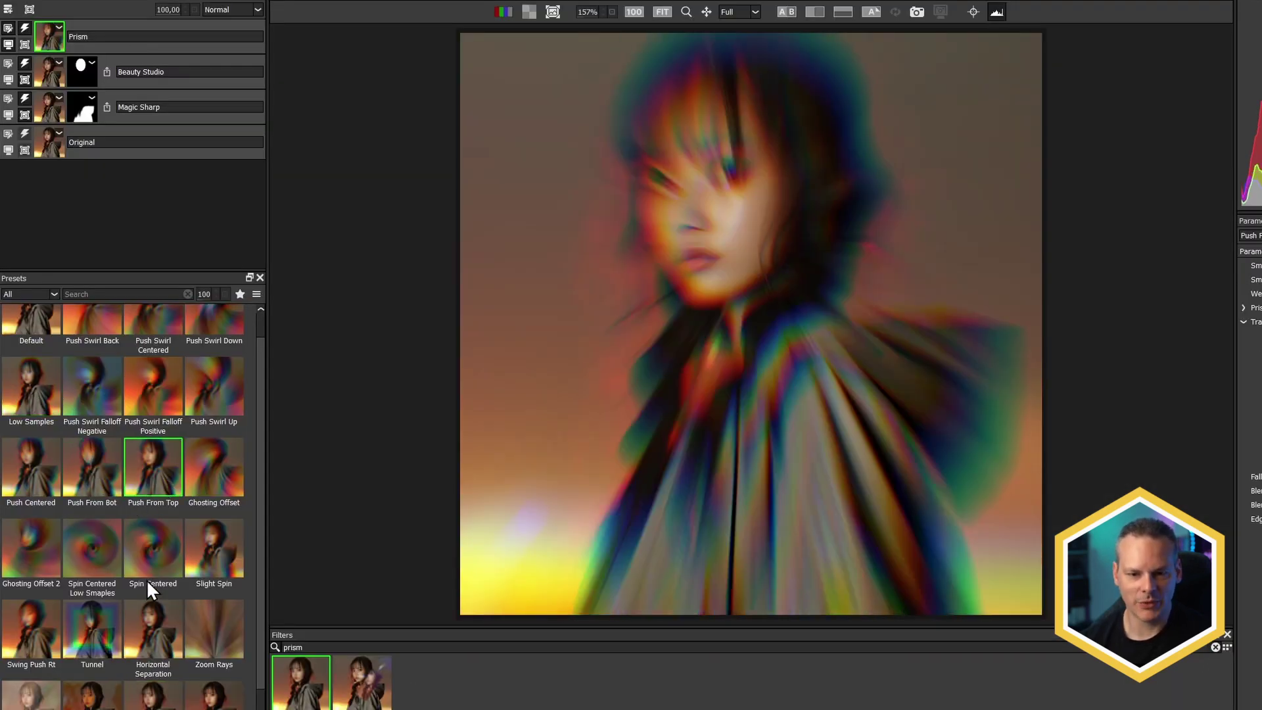
left_click(97, 550)
left_click(172, 551)
left_click(214, 558)
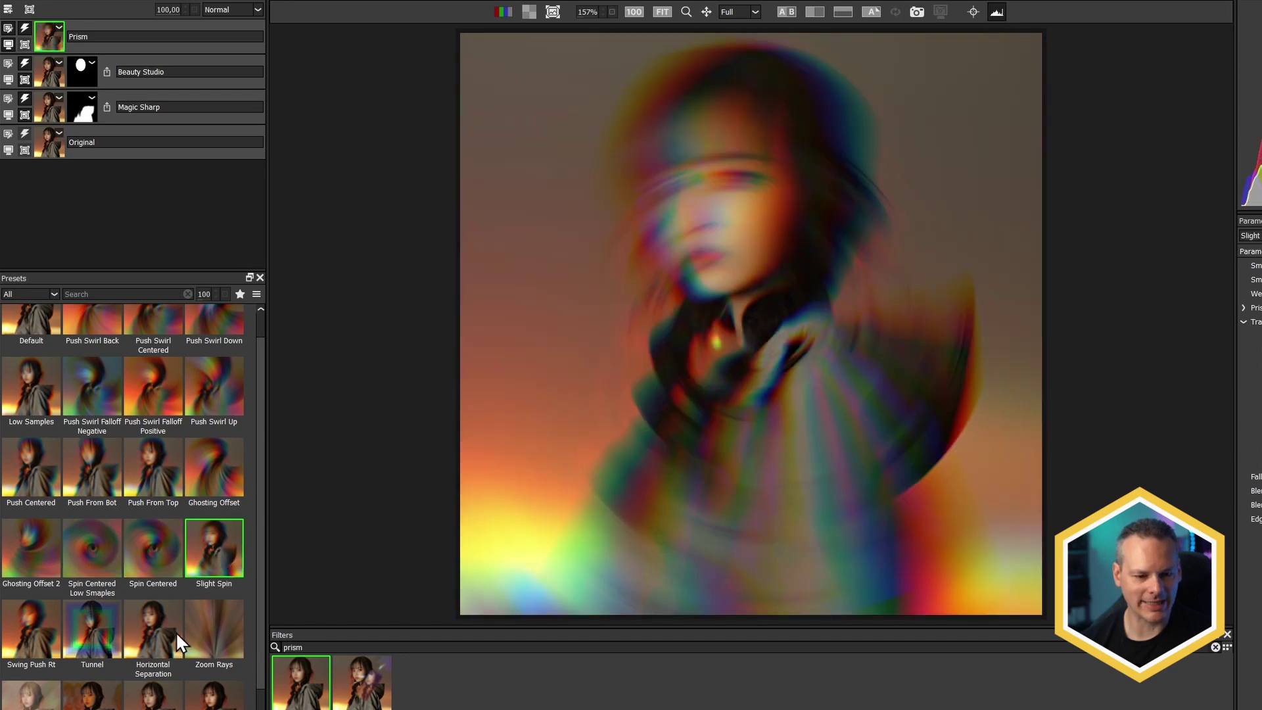
Apply the Horizontal Separation preset to the Prism layer, with Smoothness at 0 and the horizontal Offset Start at 41.92
left_click(164, 628)
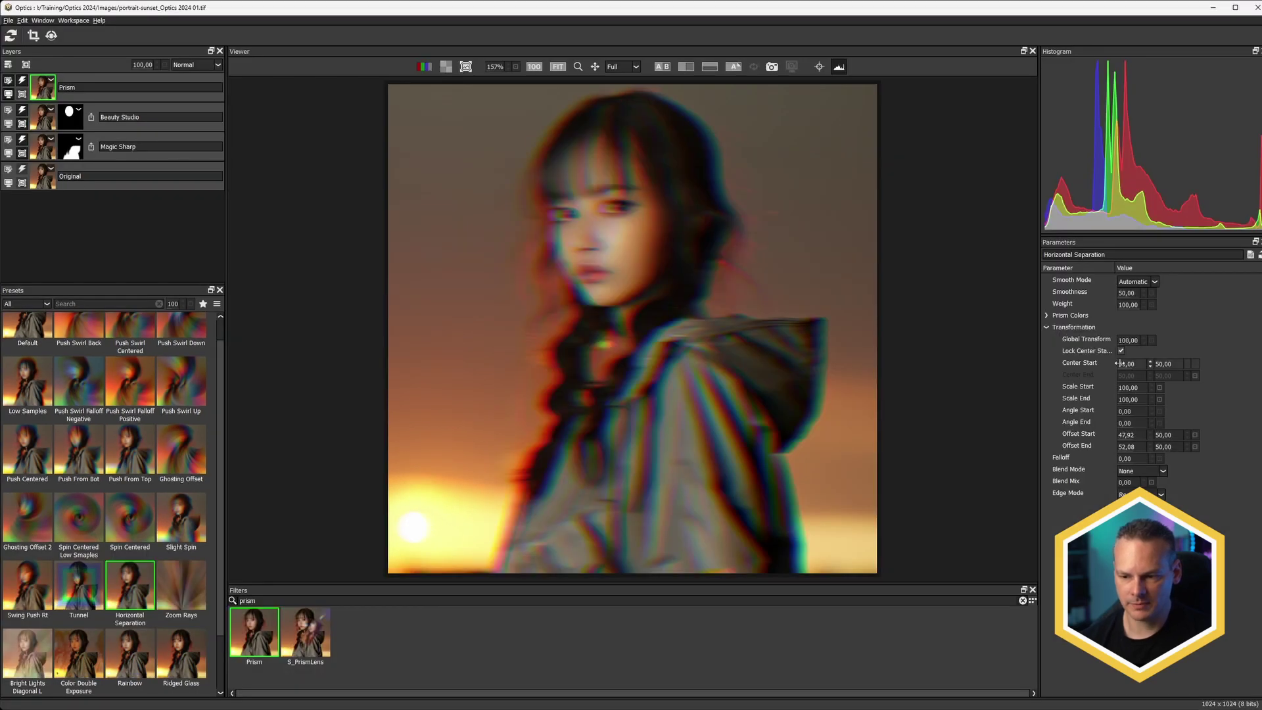
left_click_drag(1124, 435, 1119, 434)
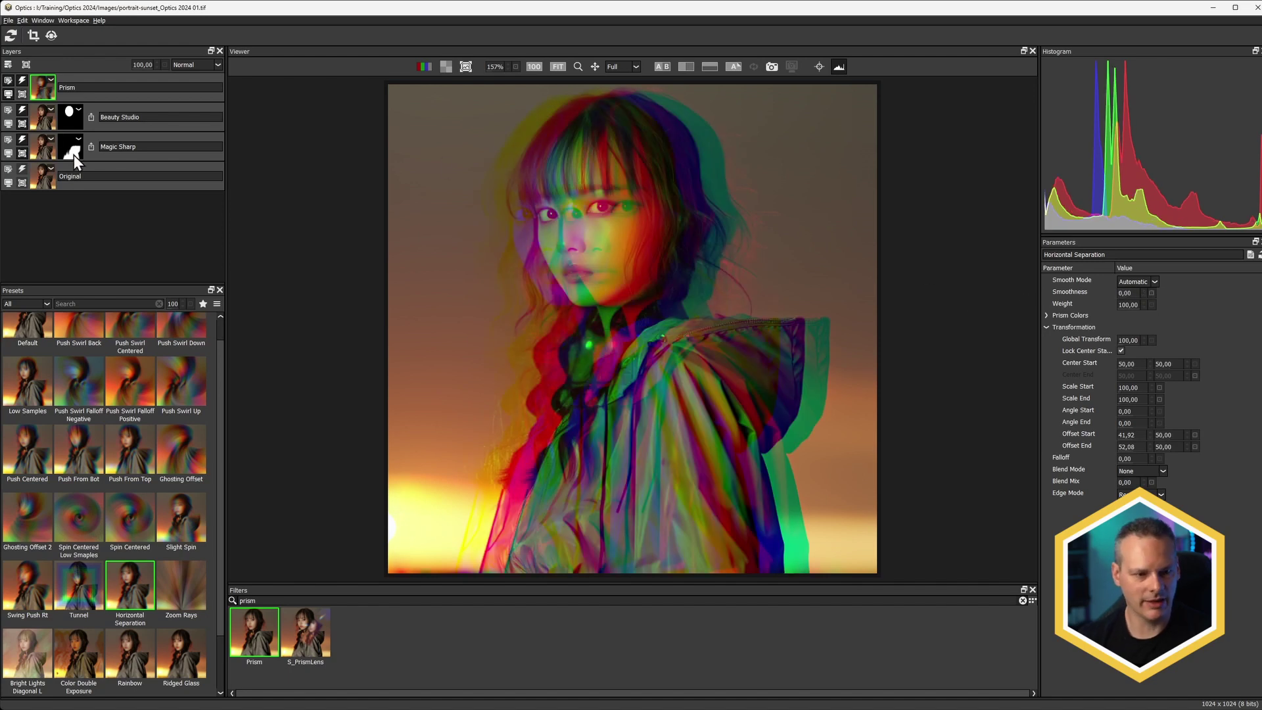
Copy the Magic Sharp jacket mask to the Prism layer, soften it with a blur of 20 and open its mask options
left_click_drag(74, 155, 71, 88)
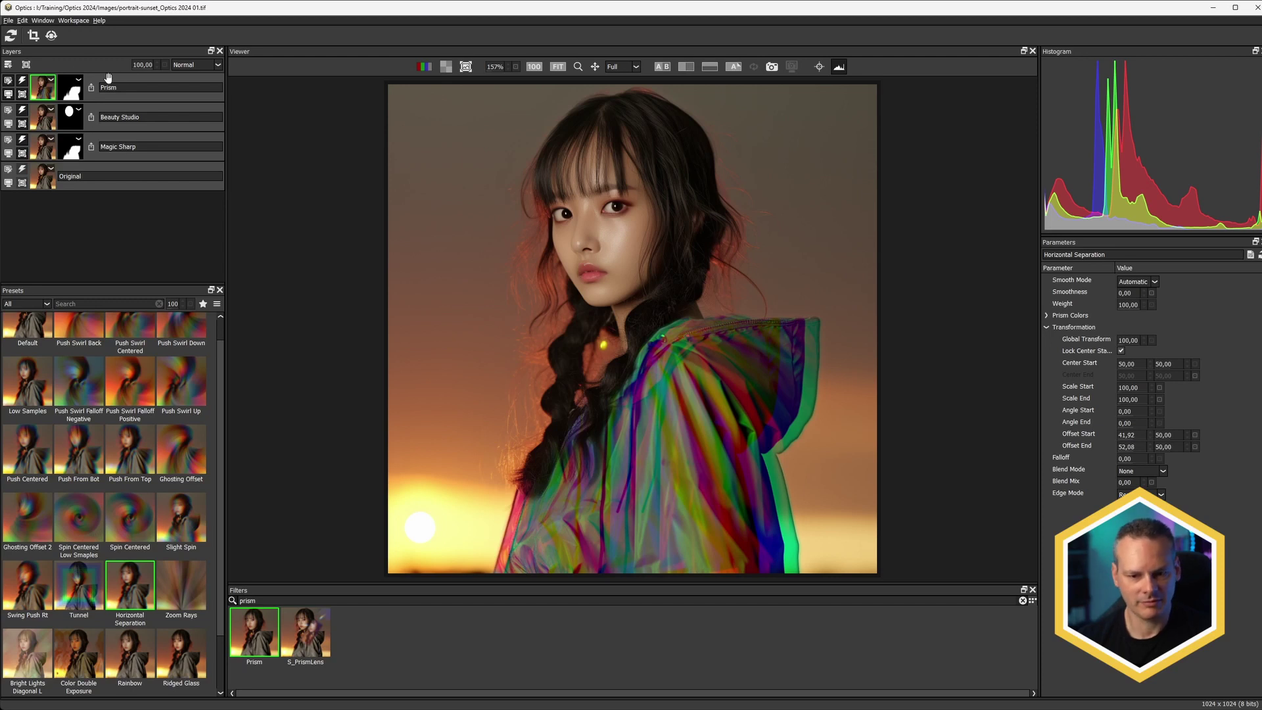
left_click(72, 90)
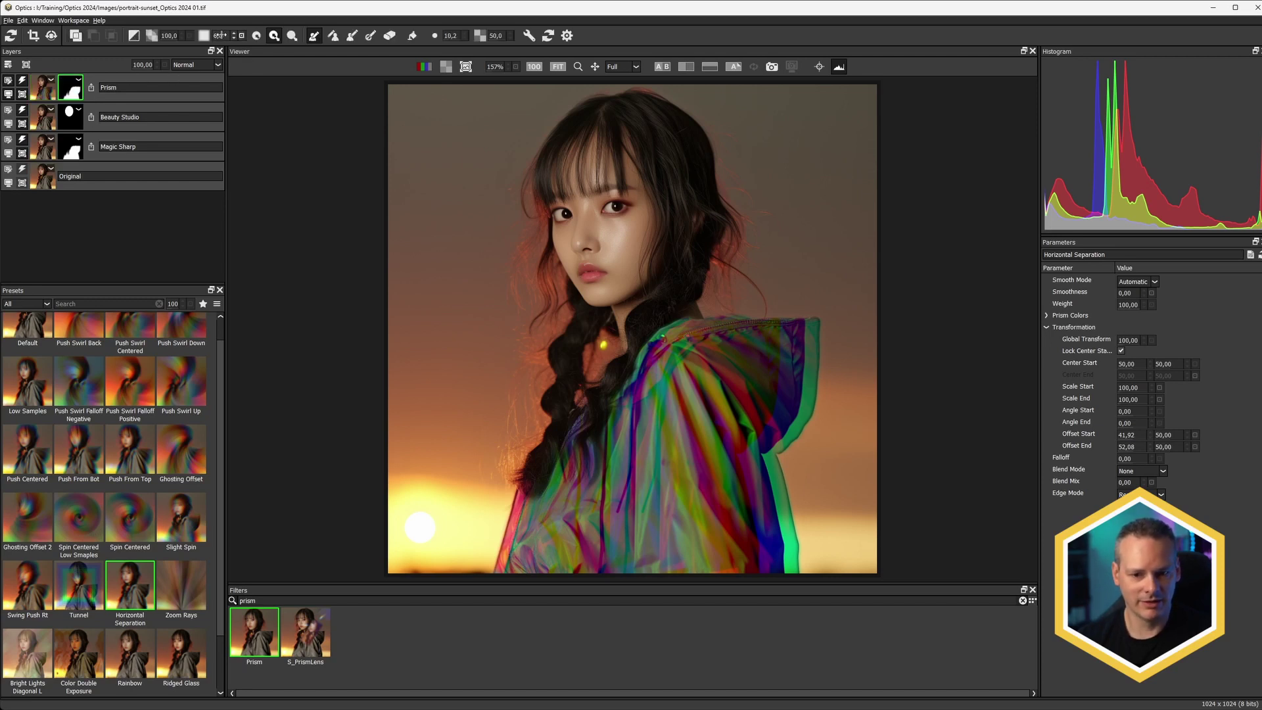
left_click_drag(241, 35, 231, 34)
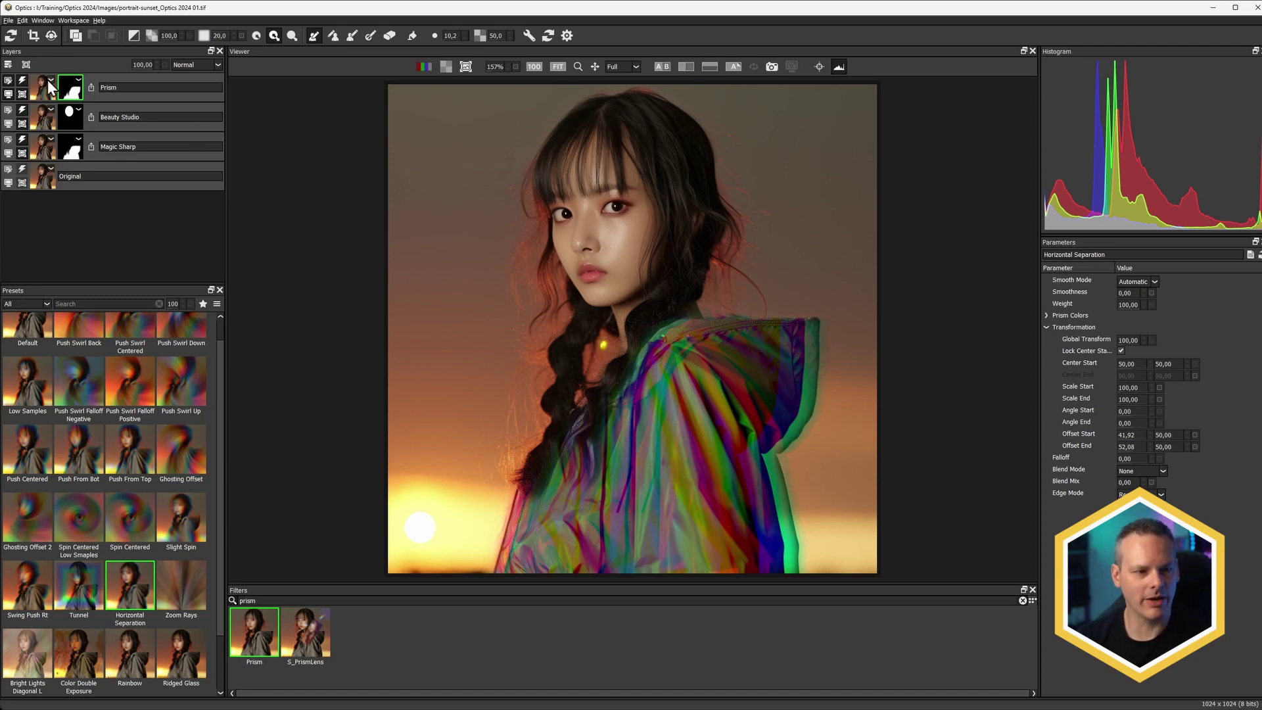
left_click(78, 80)
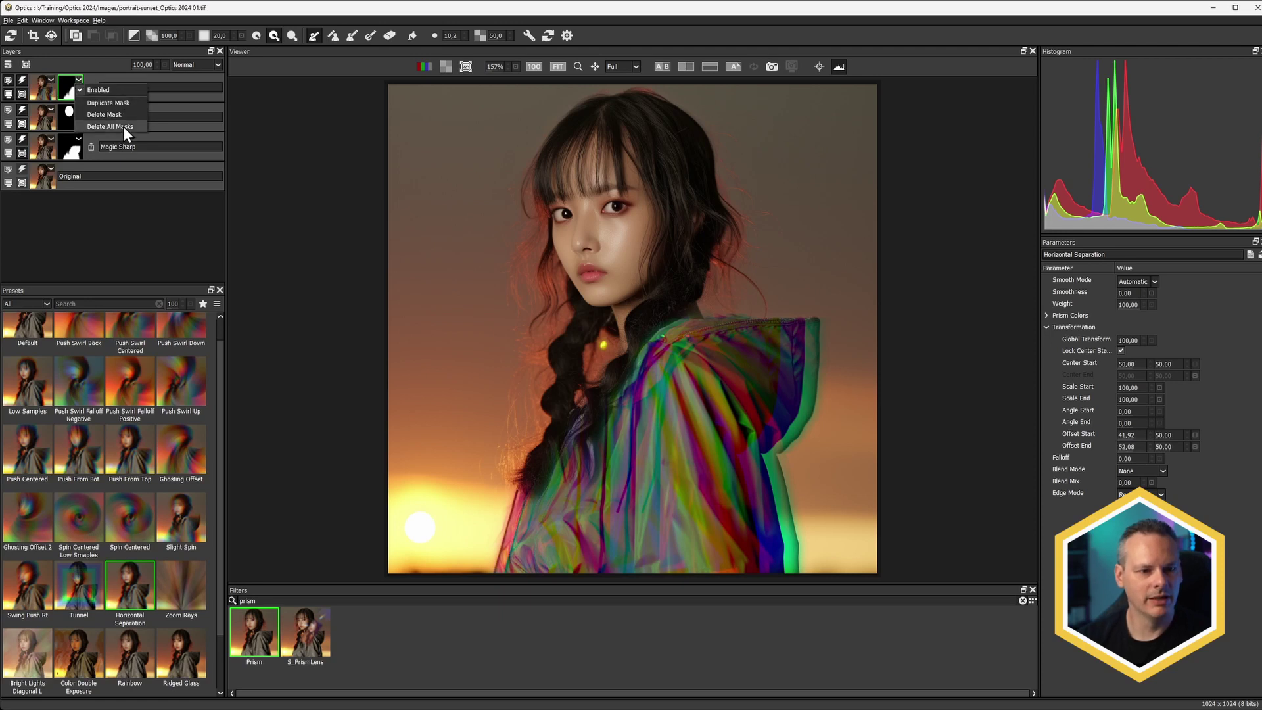
Delete all masks from the Prism layer and replace its filter with S_PrismLens
left_click(124, 127)
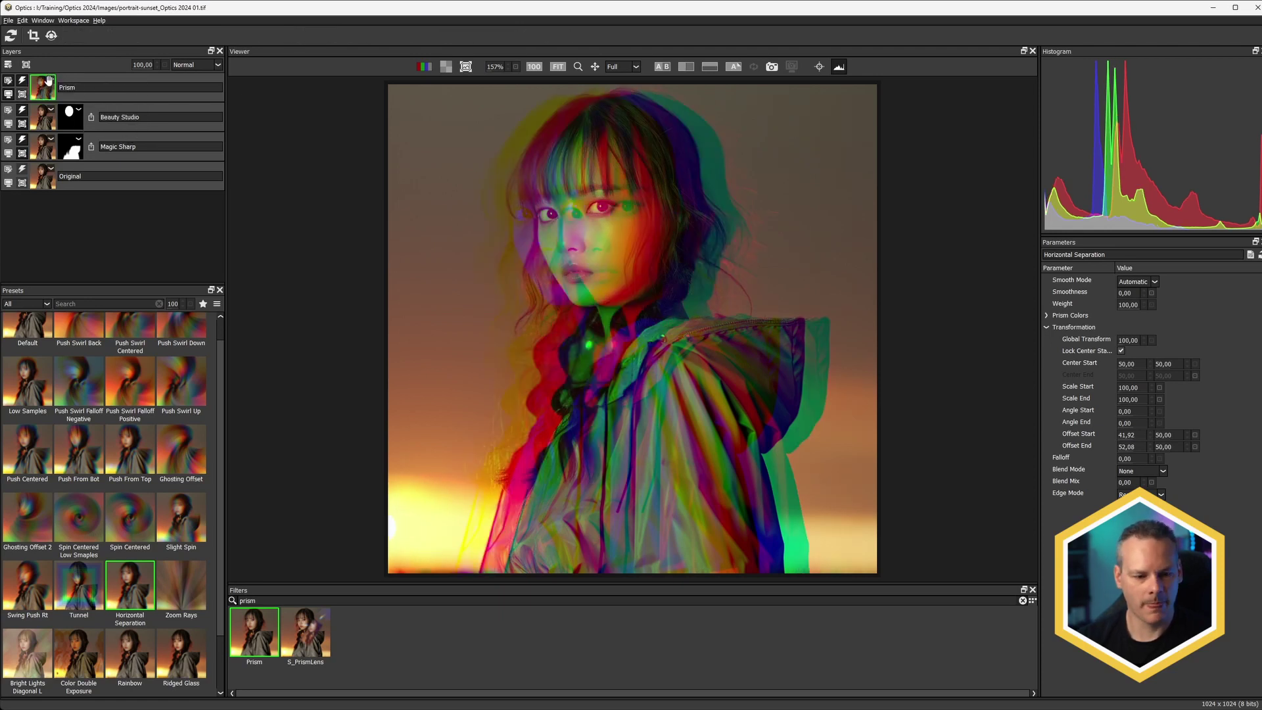
left_click(322, 640)
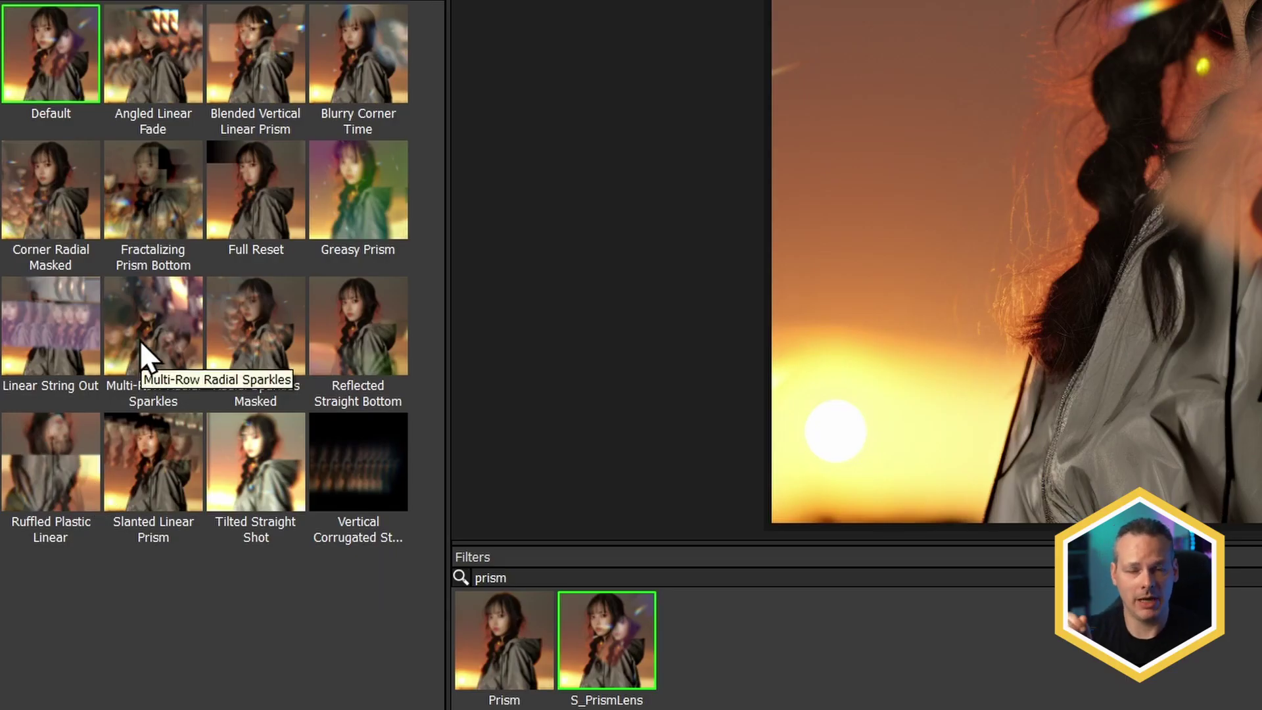
Try several S_PrismLens presets on the portrait, including Angled Linear Fade, Greasy Prism and Corner Radial Masked
left_click(159, 77)
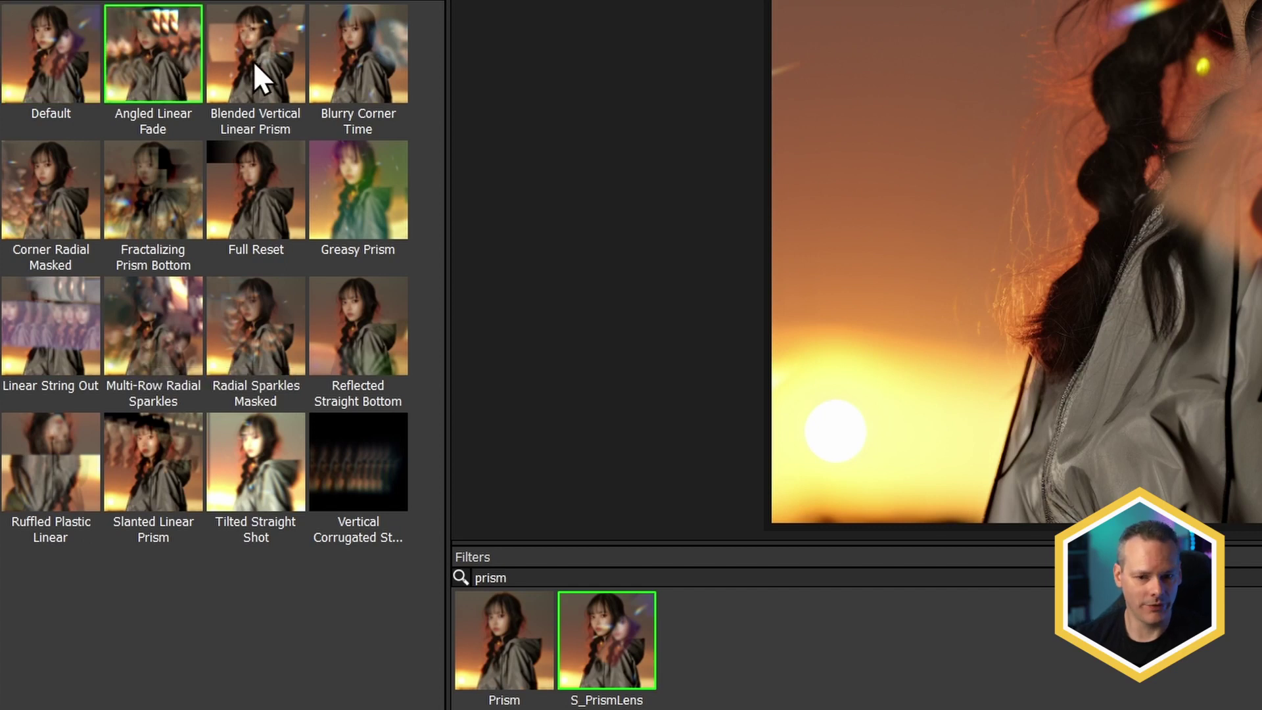
left_click(138, 348)
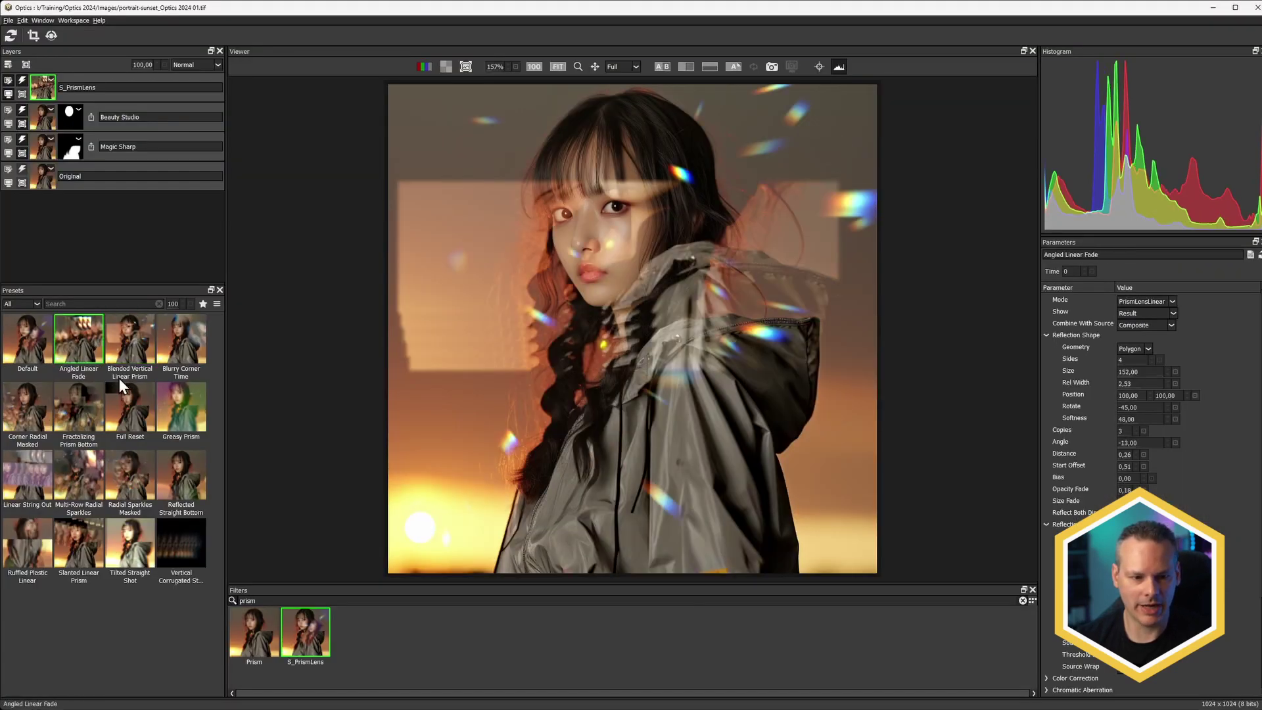
left_click(187, 341)
left_click(190, 410)
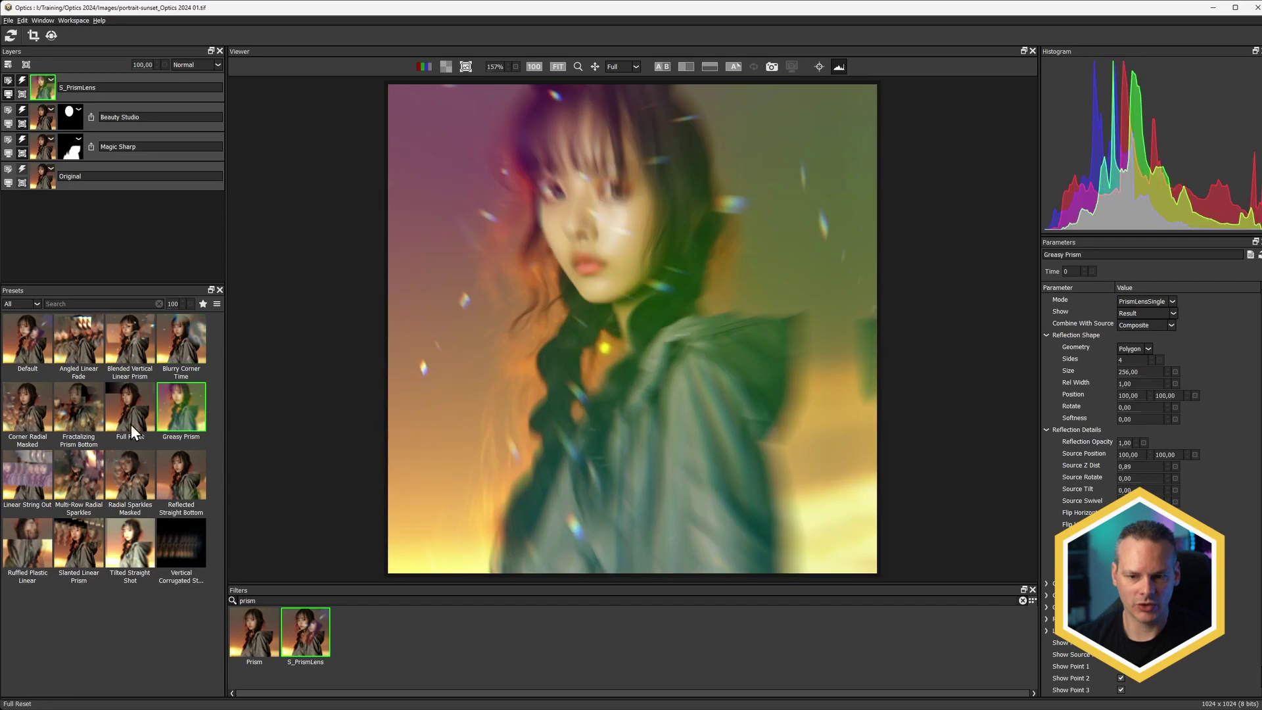
left_click(34, 409)
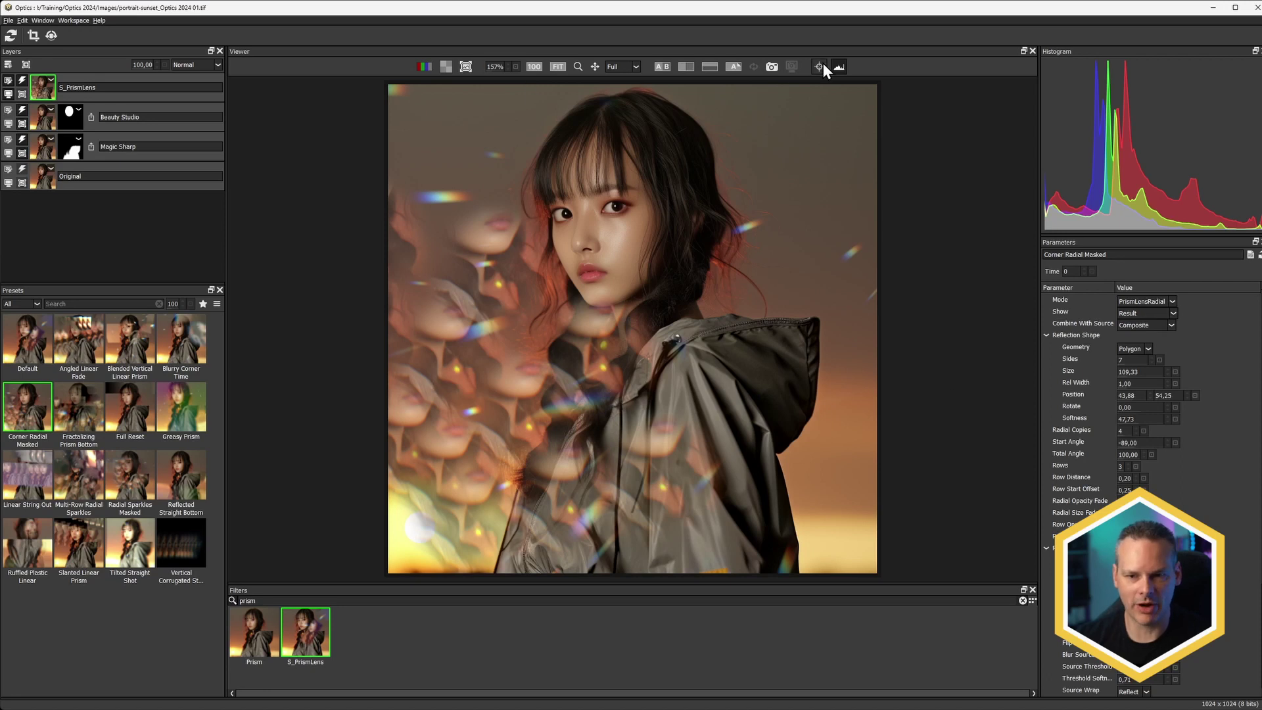
Check the S_PrismLens mode options, show the on-screen controls and move the reflection position to about 45.39, 50.73
left_click(1170, 303)
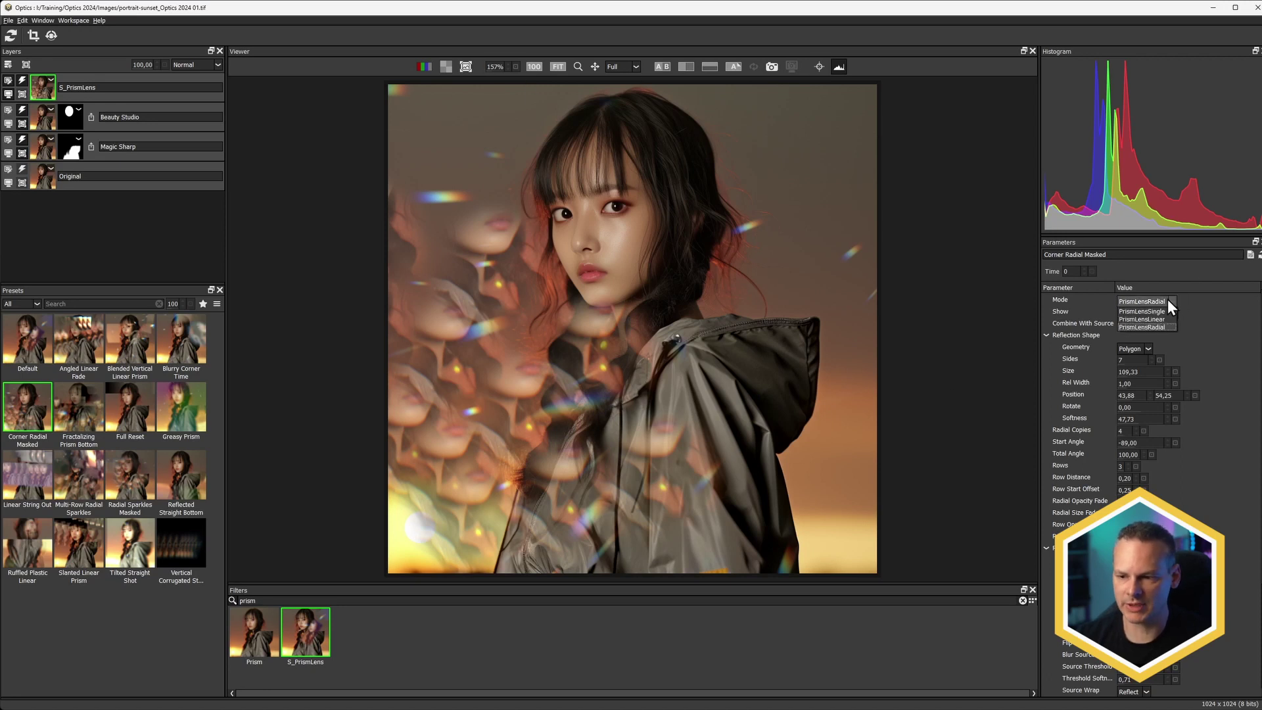
left_click(1201, 306)
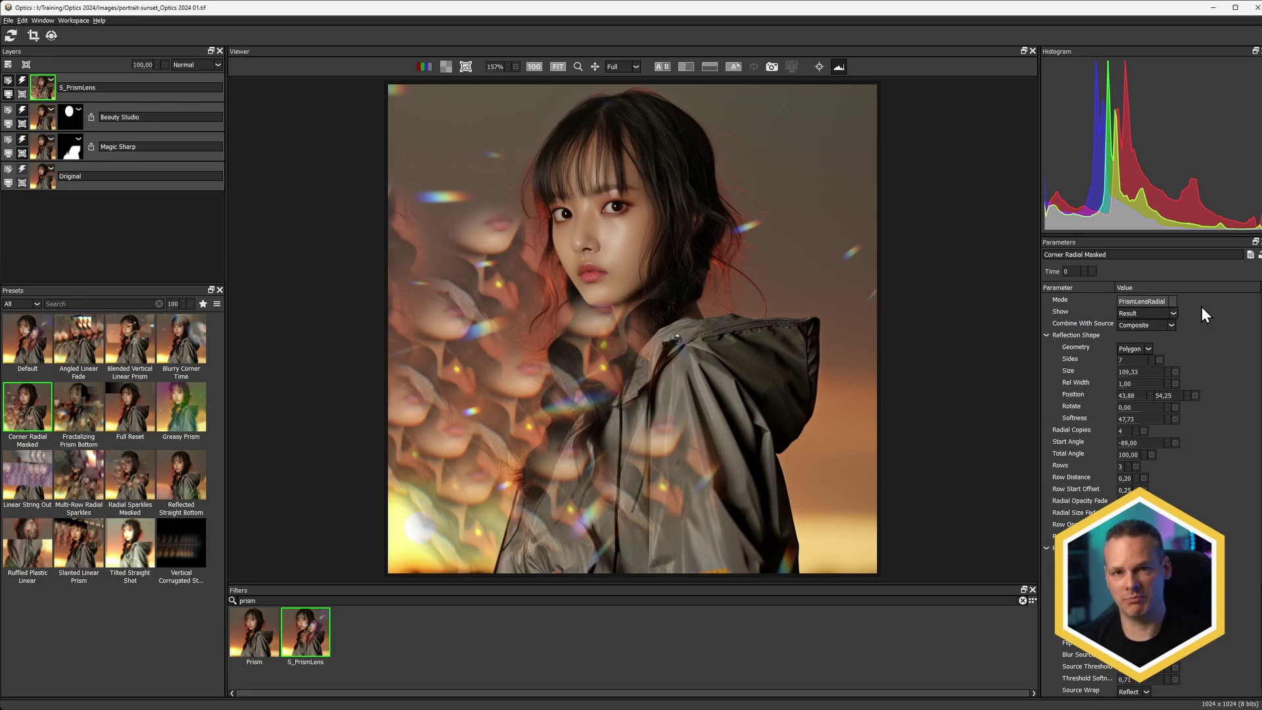
left_click(819, 66)
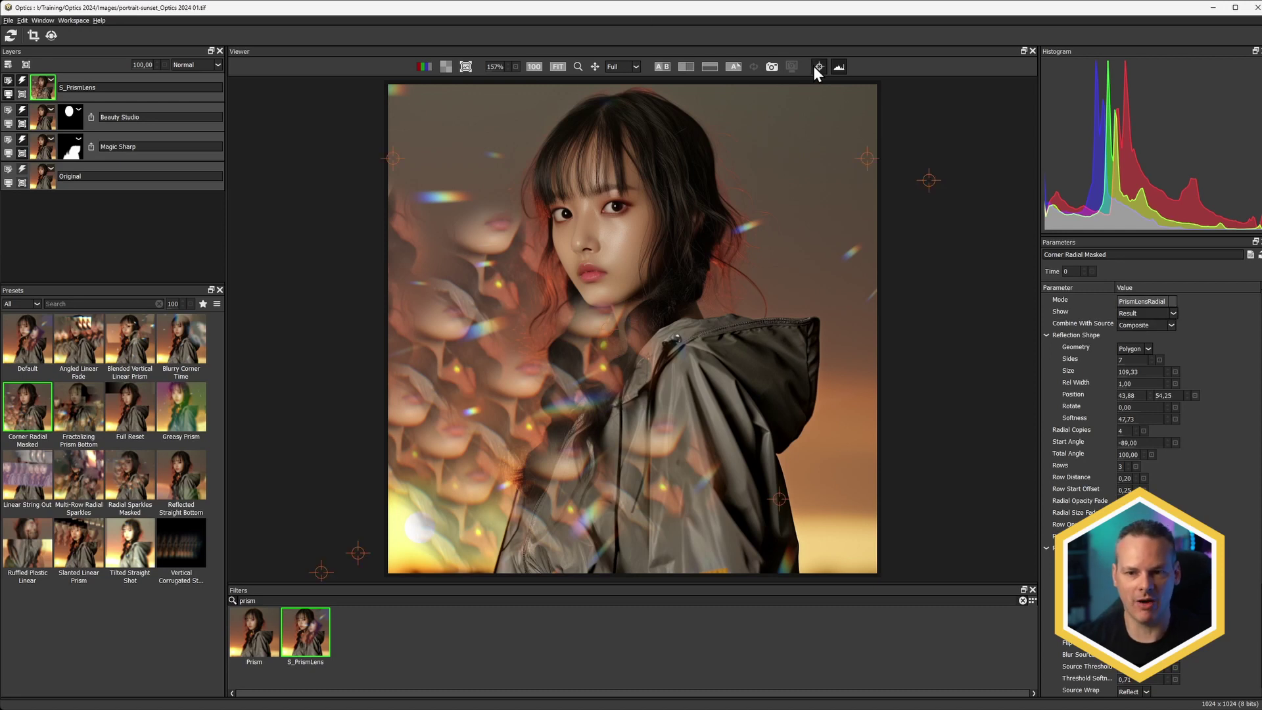
left_click_drag(360, 551, 535, 271)
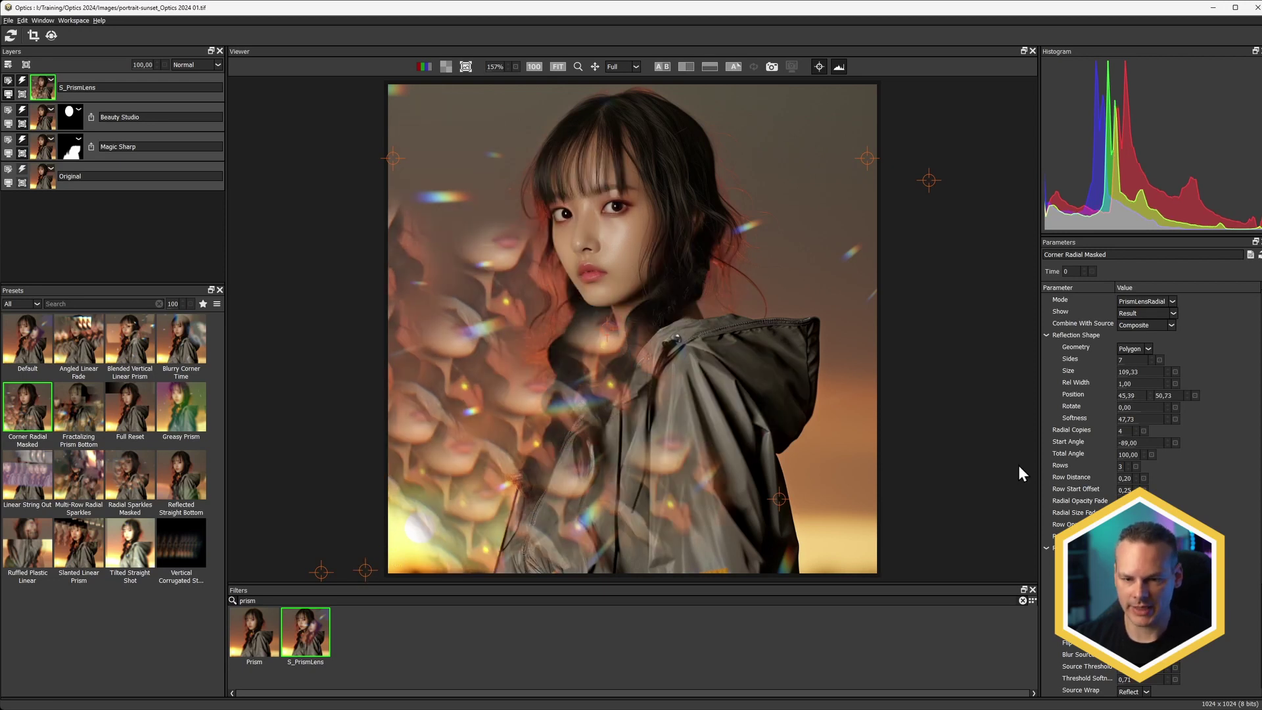
Try Blended Vertical Linear Prism, apply the Fractalizing Prism Bottom preset and move its lights pivot to the lower right corner of the photo
left_click(134, 352)
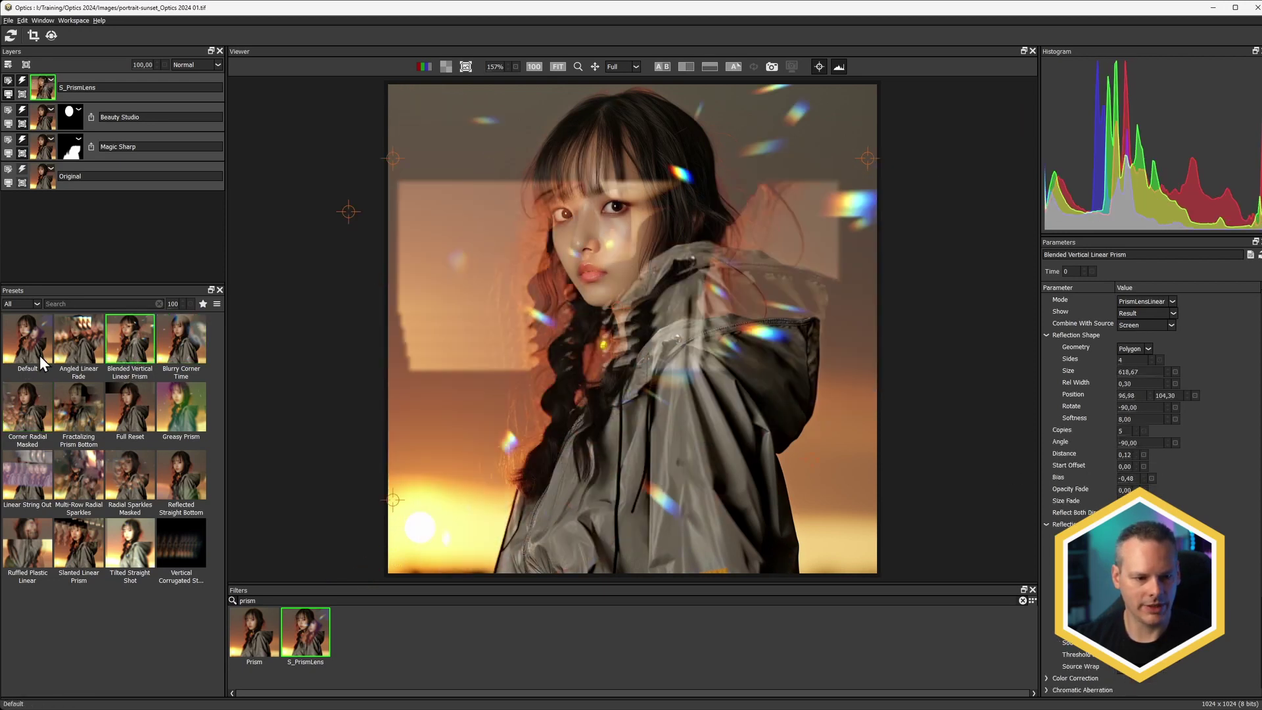
left_click(98, 425)
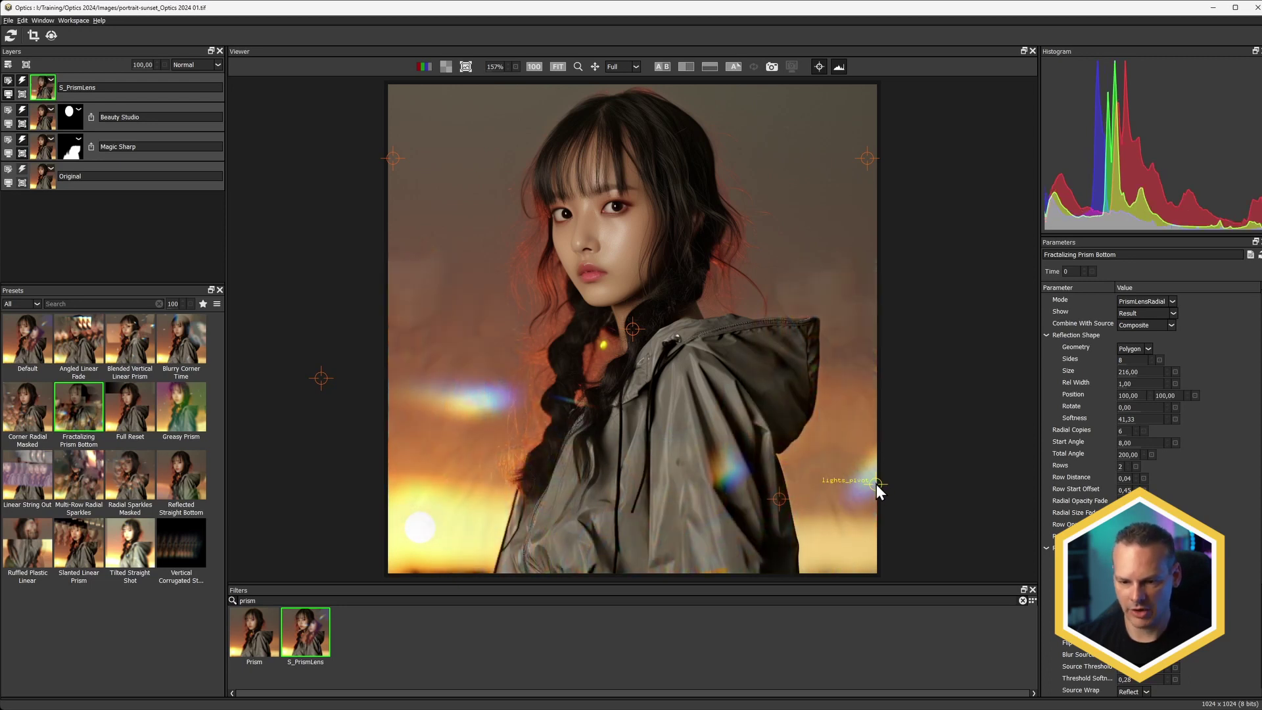
left_click_drag(728, 528, 700, 523)
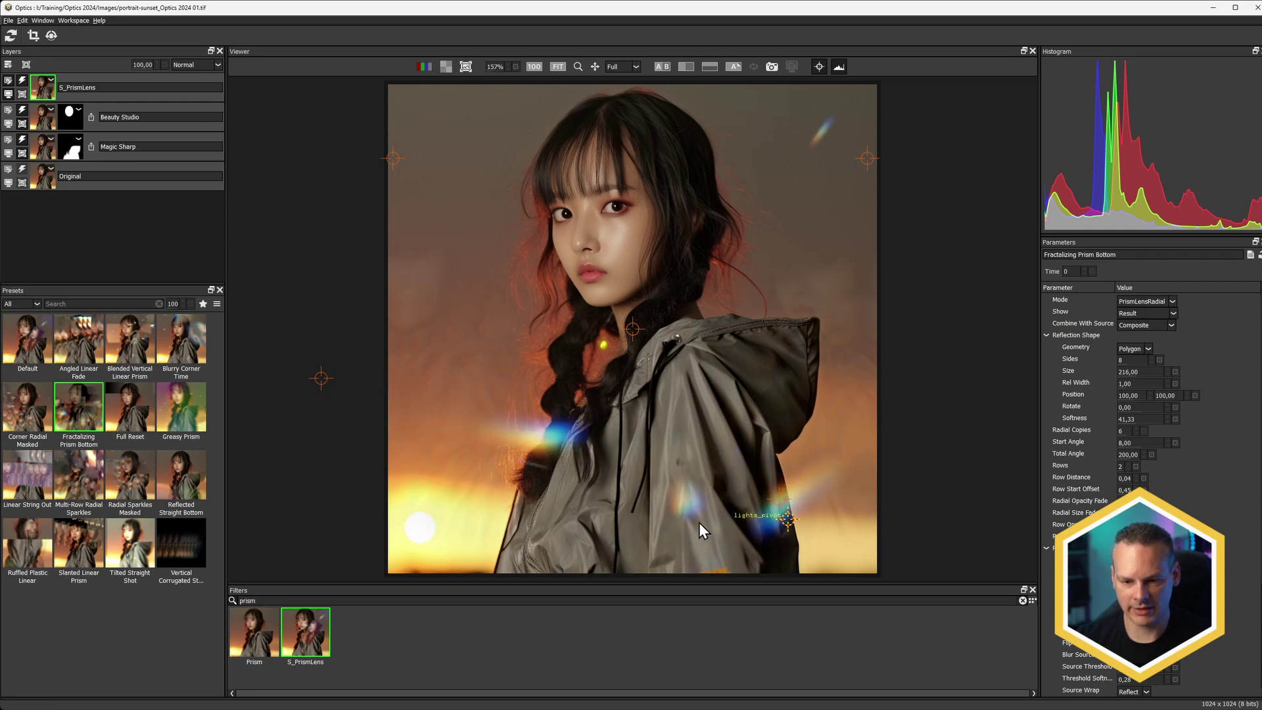
left_click(610, 343)
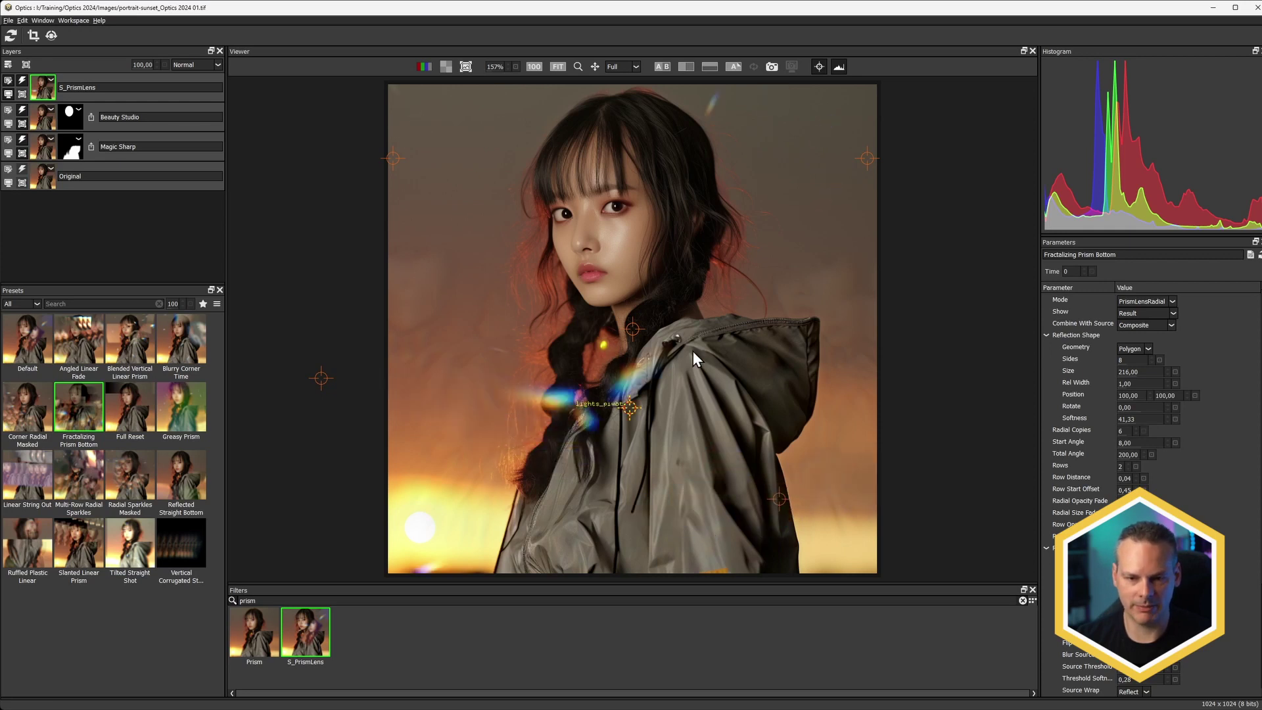
left_click_drag(862, 441, 865, 560)
left_click(865, 560)
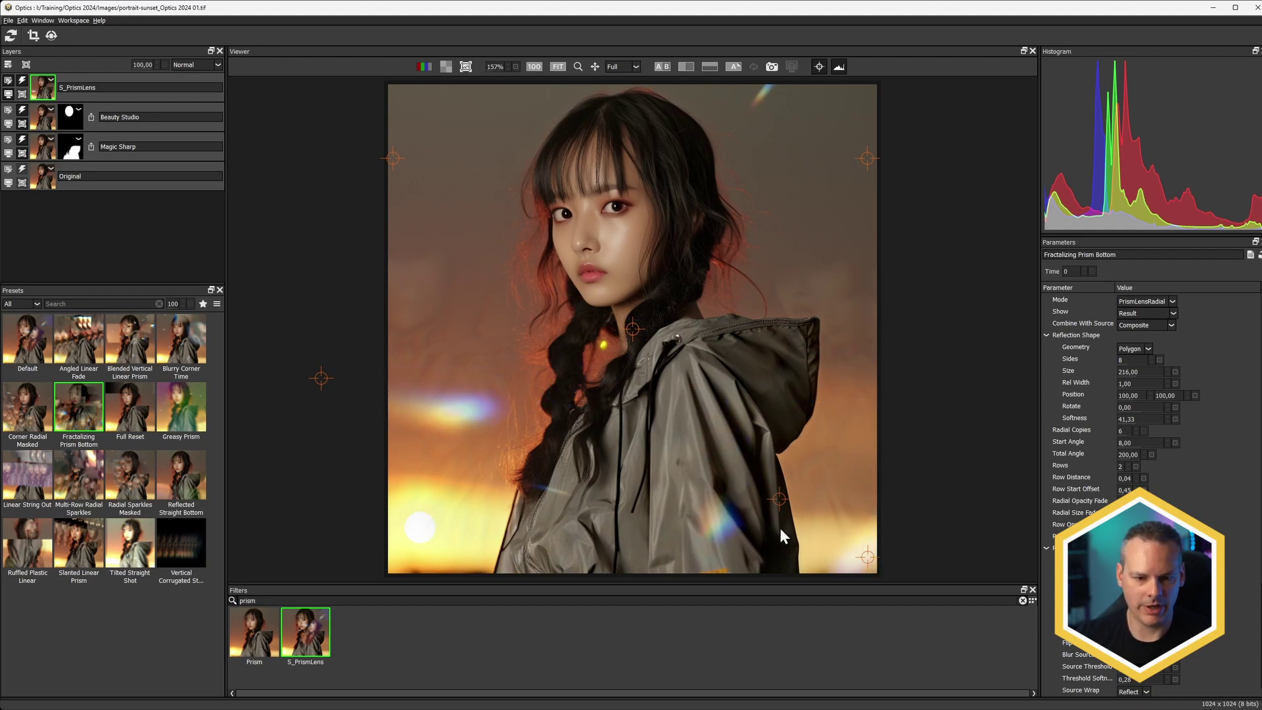
Add a new layer above S_PrismLens, search the filters for "smok" and apply the Smoke and Fog filter
left_click(8, 64)
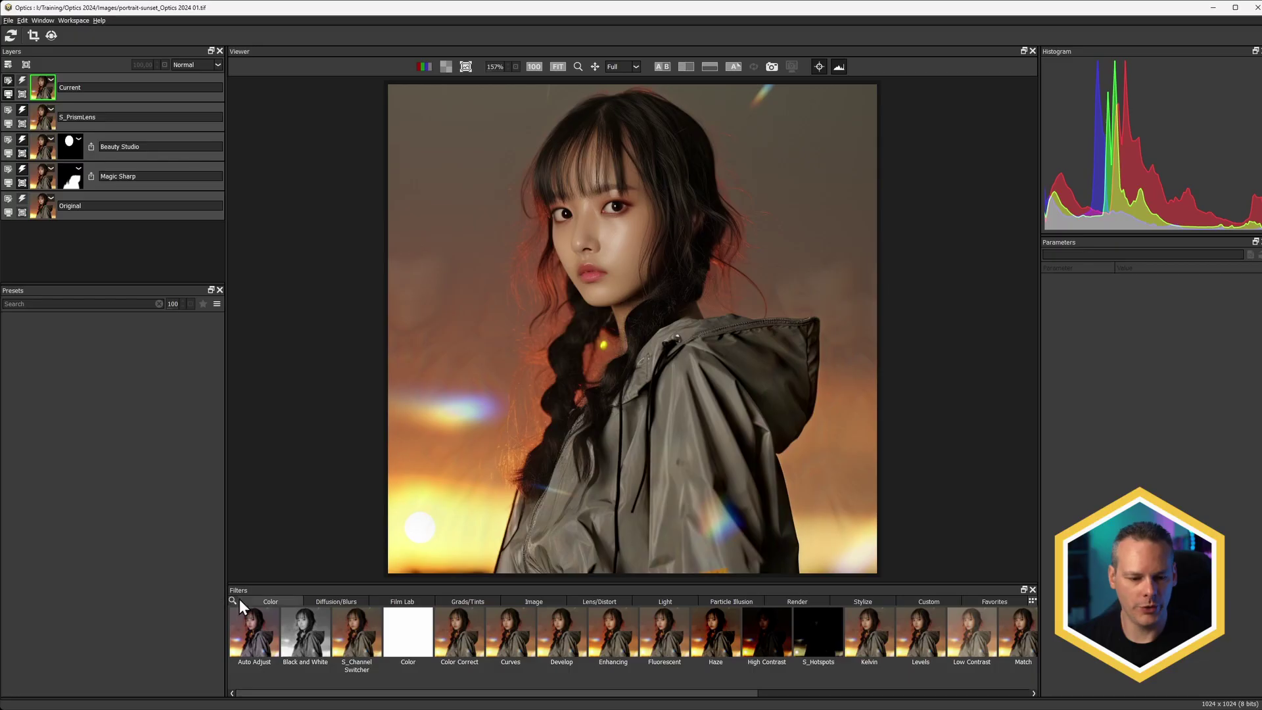
left_click(239, 598)
type("prism")
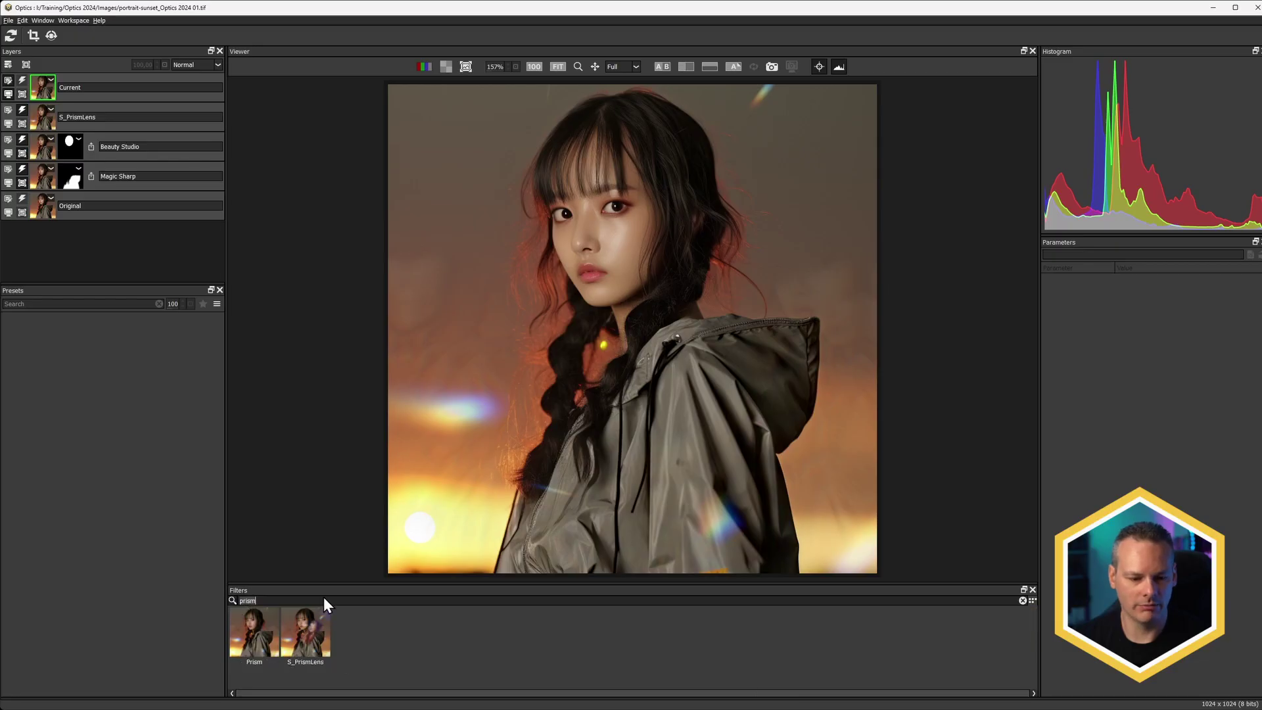
key("BackSpace")
key("BackSpace")
key("BackSpace")
key("BackSpace")
key("BackSpace")
type("smok")
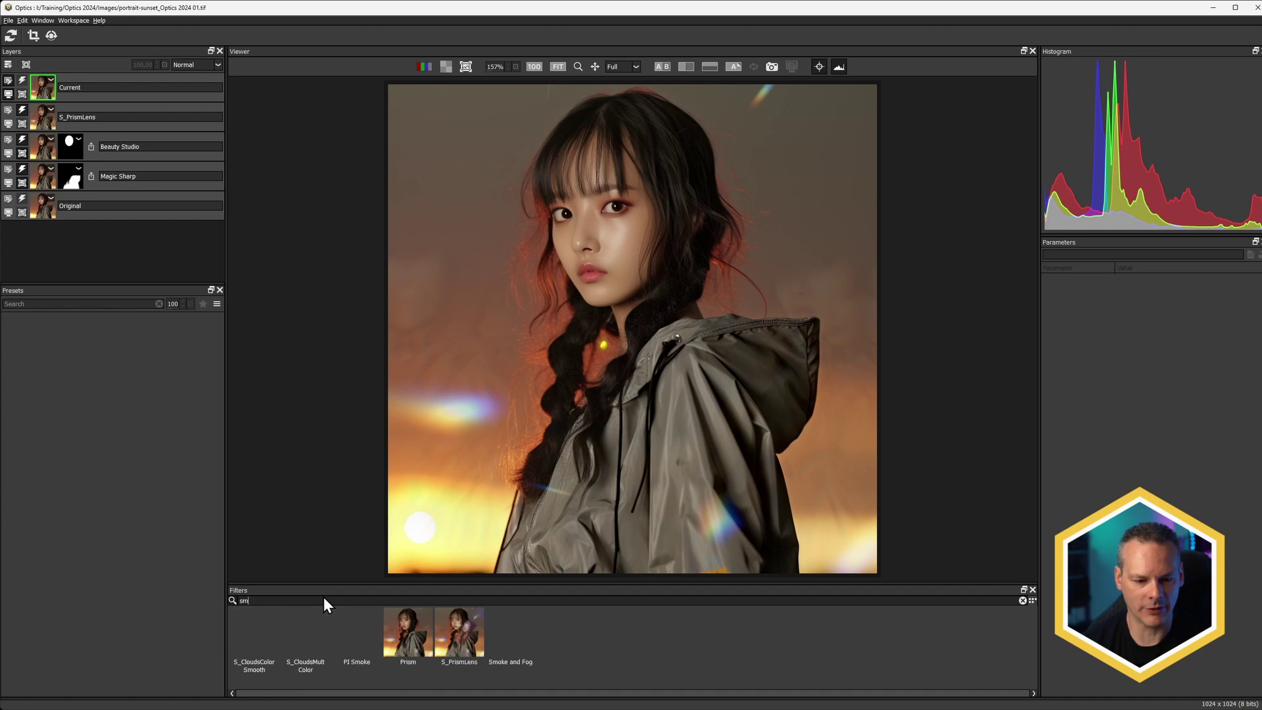
left_click(306, 631)
Compare Smoke and Fog presets such as Drifting Smoke and Liquid Speckles, and settle on the Glitter Sweep preset
left_click(132, 424)
left_click(79, 348)
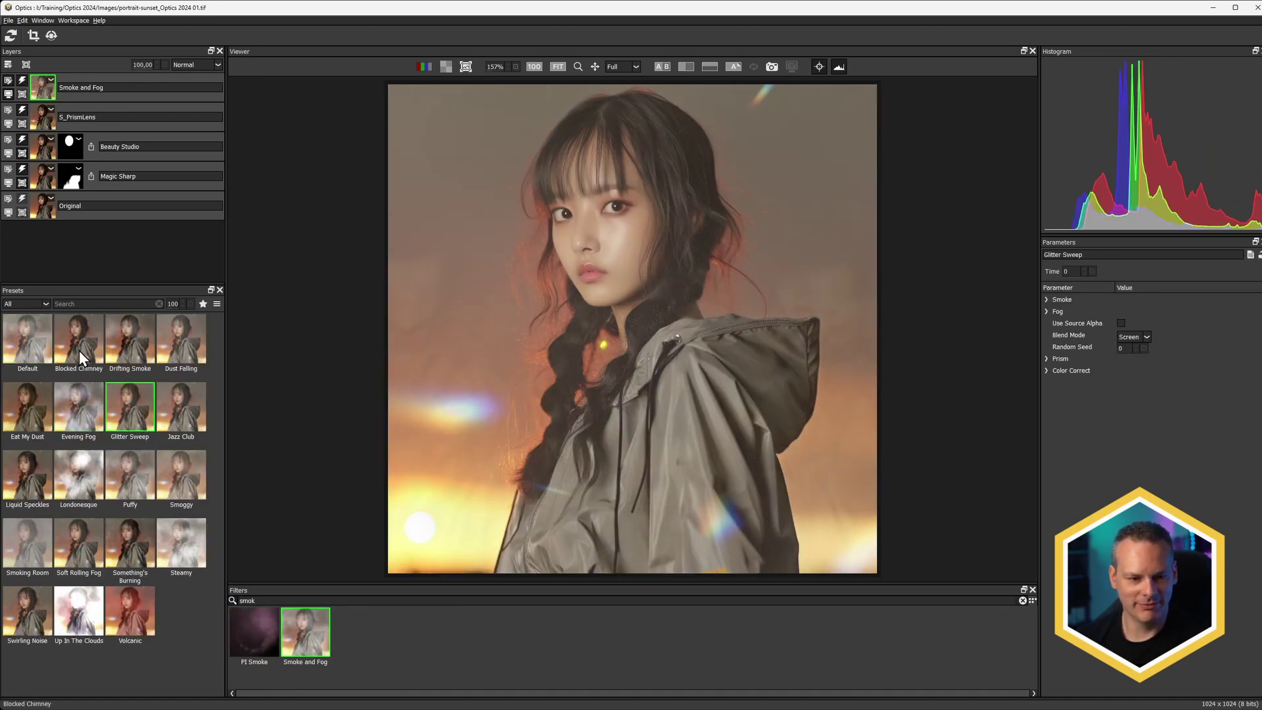
left_click(125, 355)
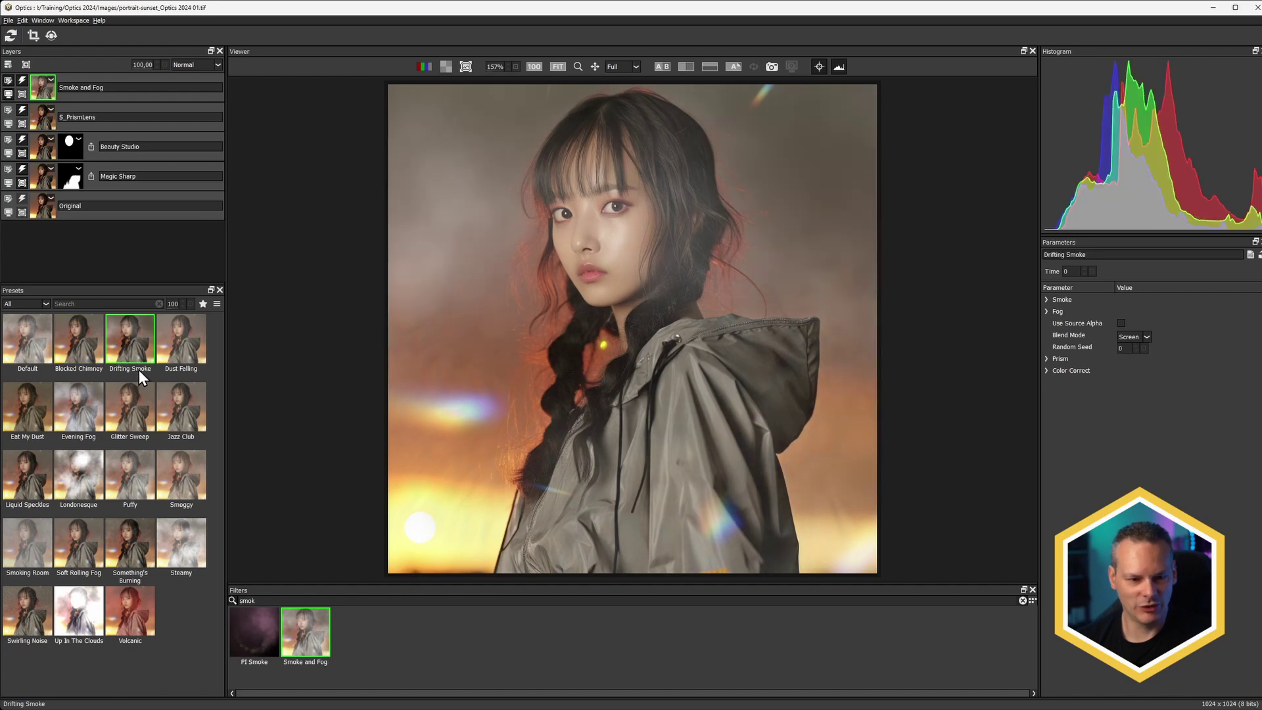
left_click(21, 427)
left_click(36, 475)
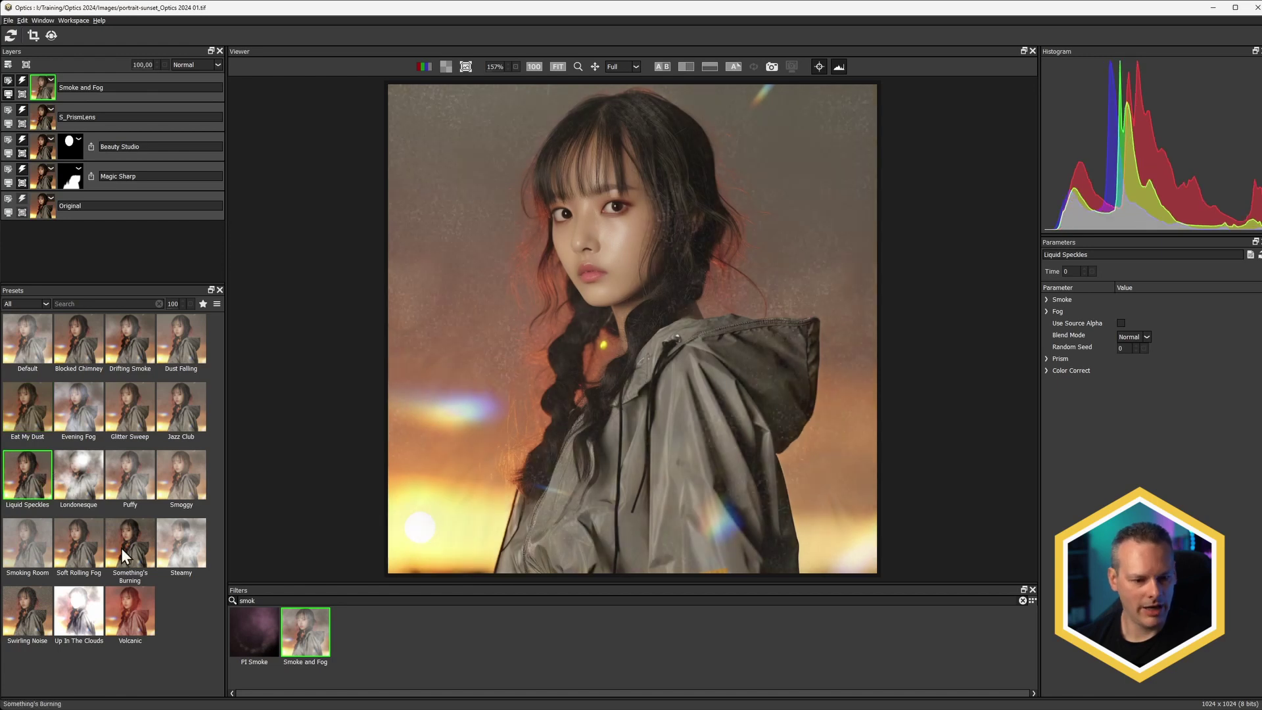
left_click(132, 402)
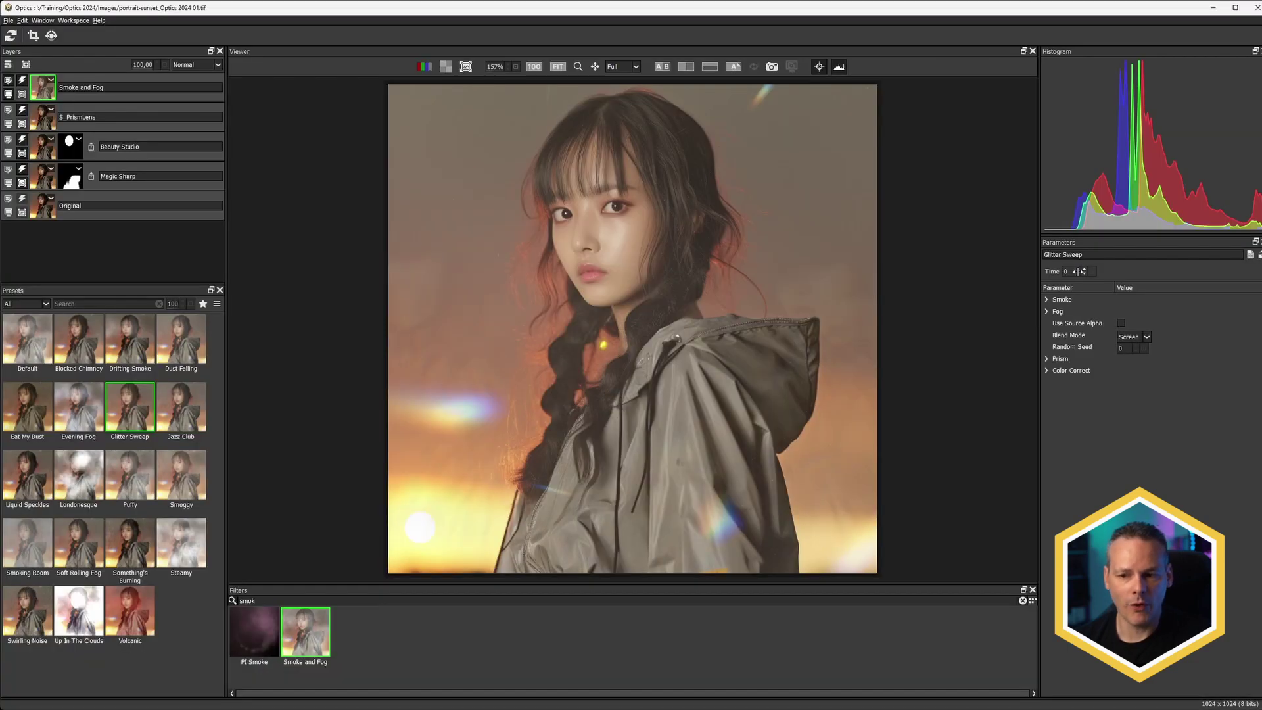
Set Glitter Sweep's Time to 142 and the smoke Scale to 137, keeping Dots as the smoke sprite
left_click_drag(1078, 272, 1177, 259)
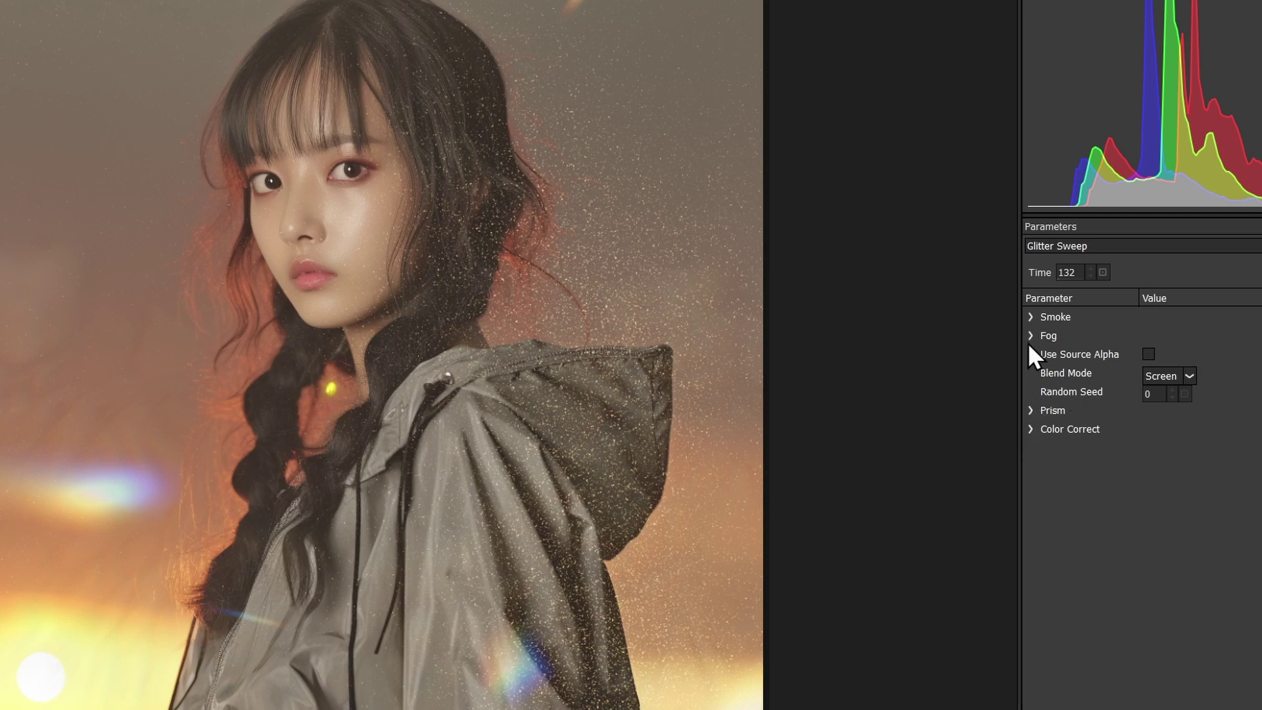
left_click(1030, 317)
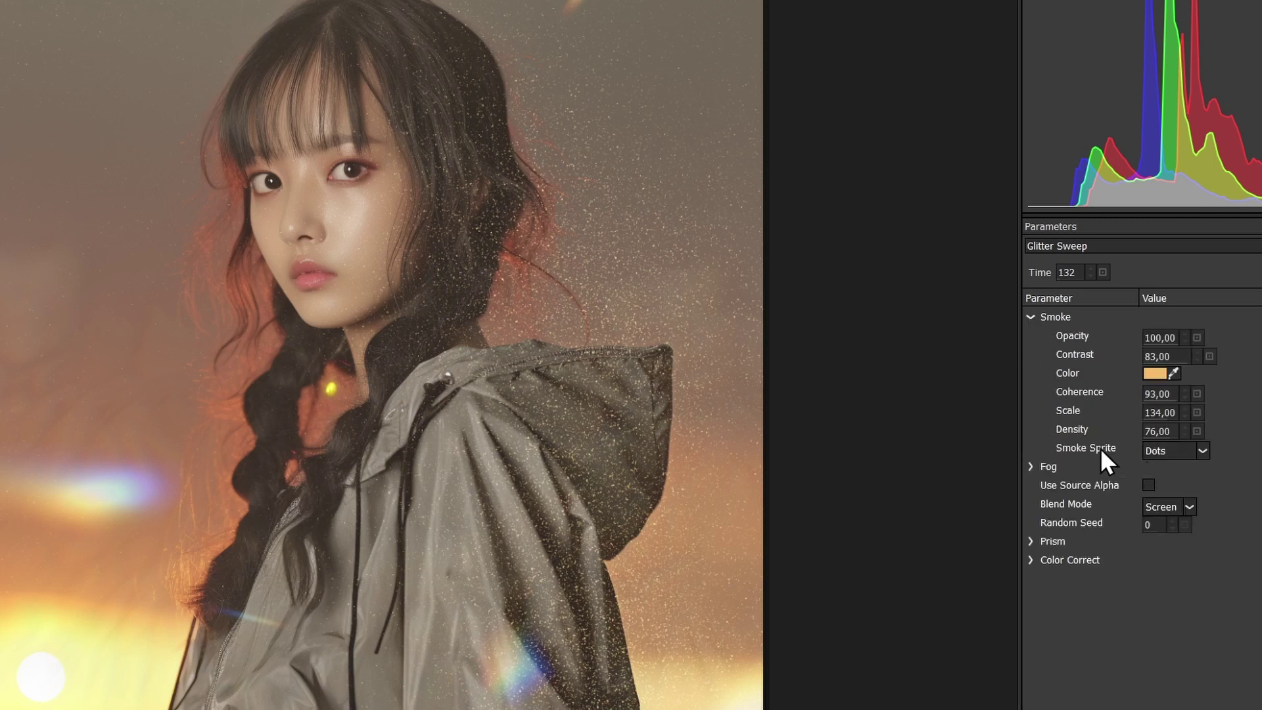
left_click(1175, 450)
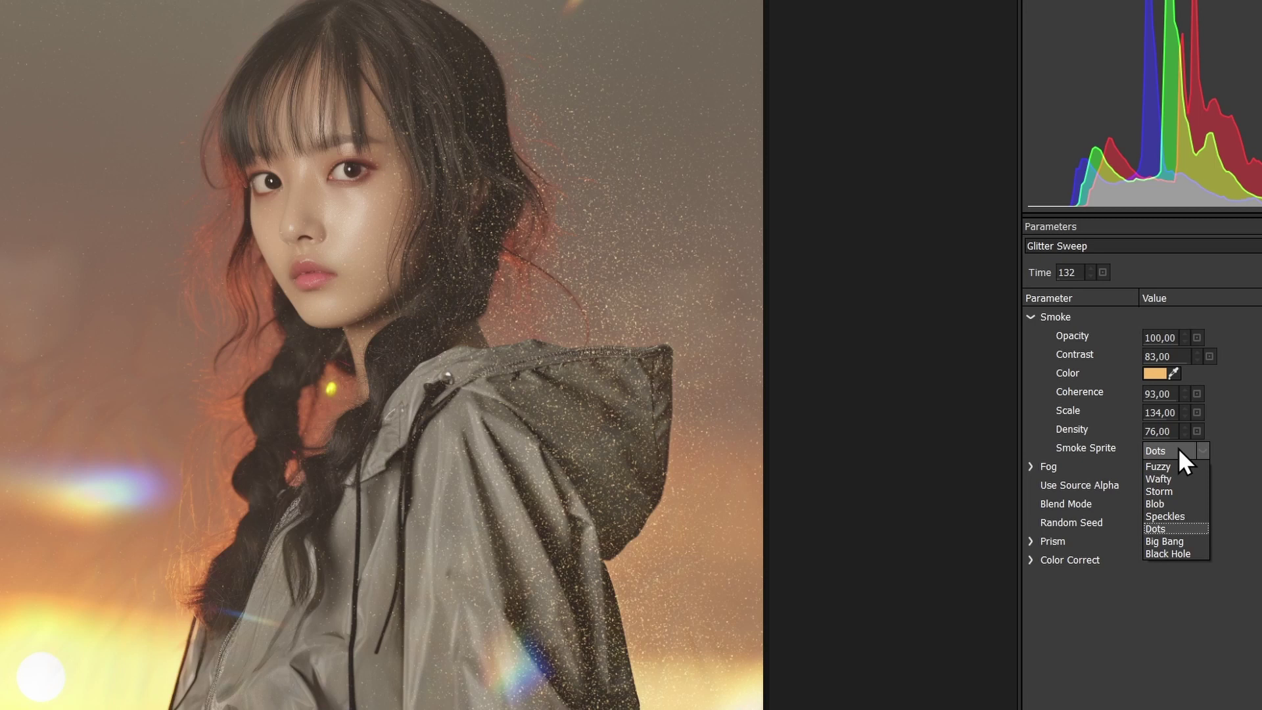
left_click(1250, 447)
mouse_move(1160, 411)
left_mouse_down()
mouse_move(1113, 414)
mouse_move(1169, 412)
mouse_move(1142, 412)
left_mouse_up()
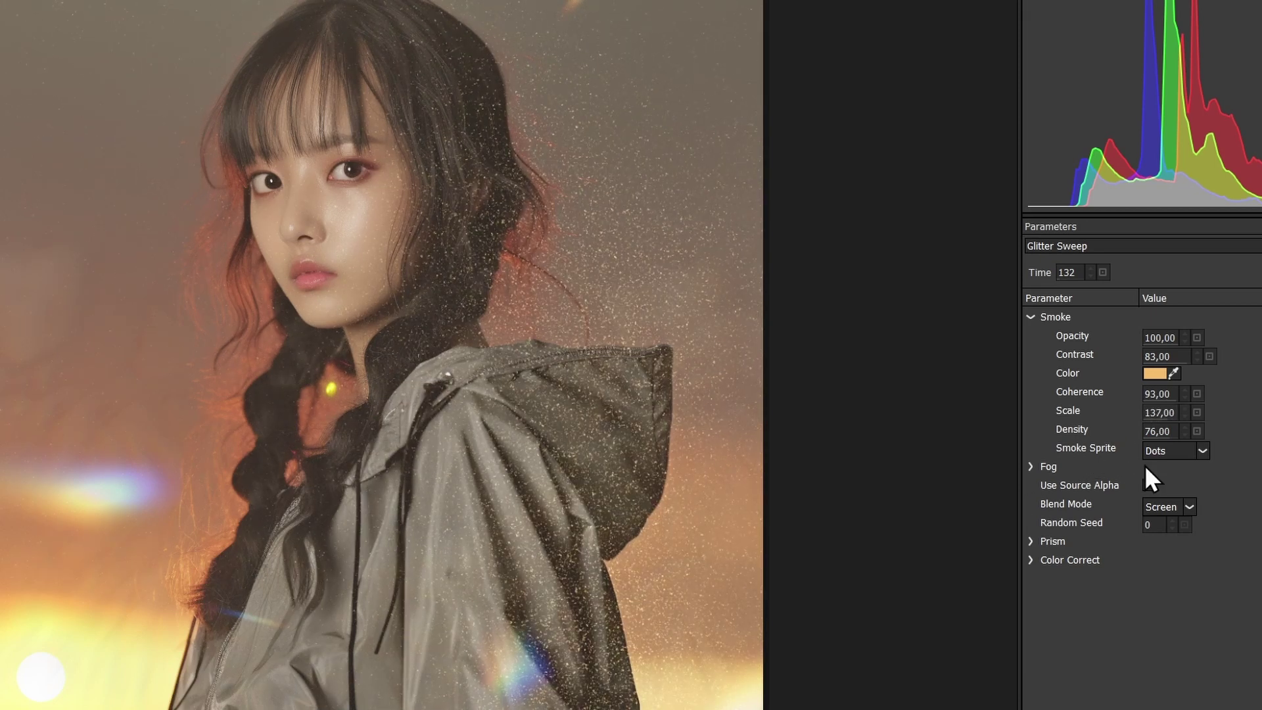
mouse_move(1071, 272)
left_mouse_down()
mouse_move(1178, 274)
mouse_move(1081, 279)
left_mouse_up()
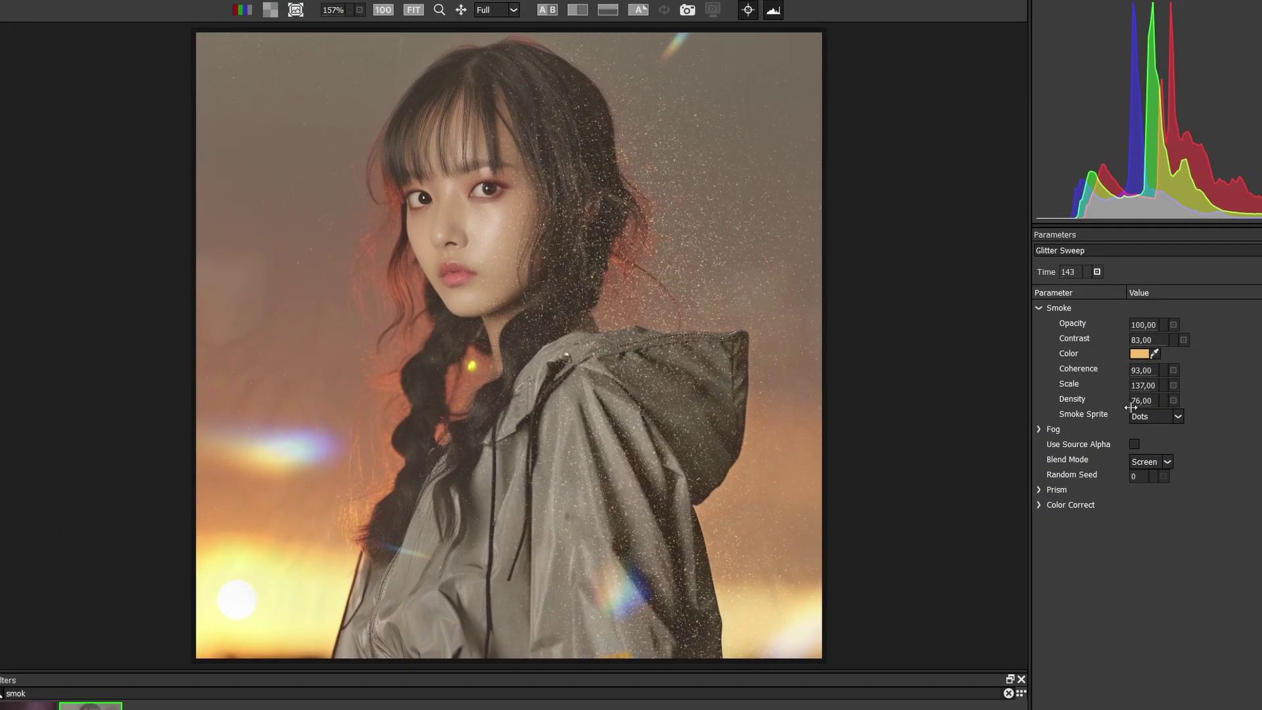
Set the fog Opacity to 0 and the smoke Density to 68
left_click(1039, 431)
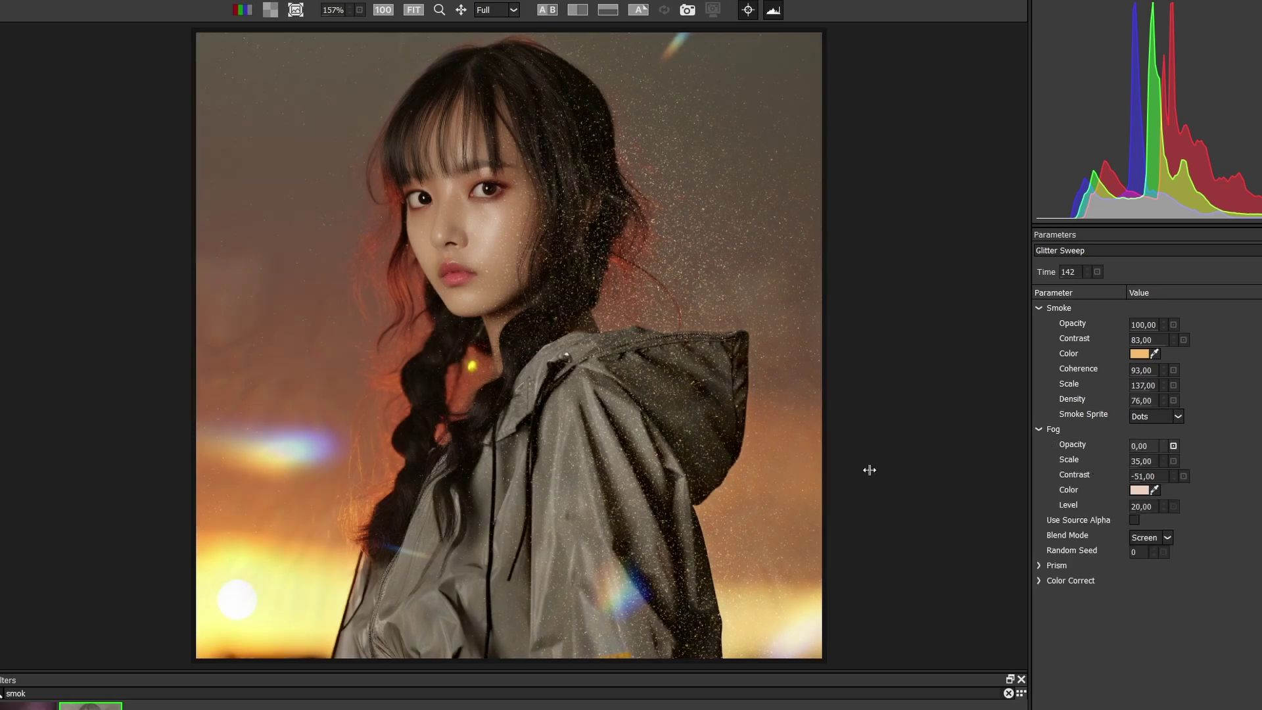
left_click(1039, 430)
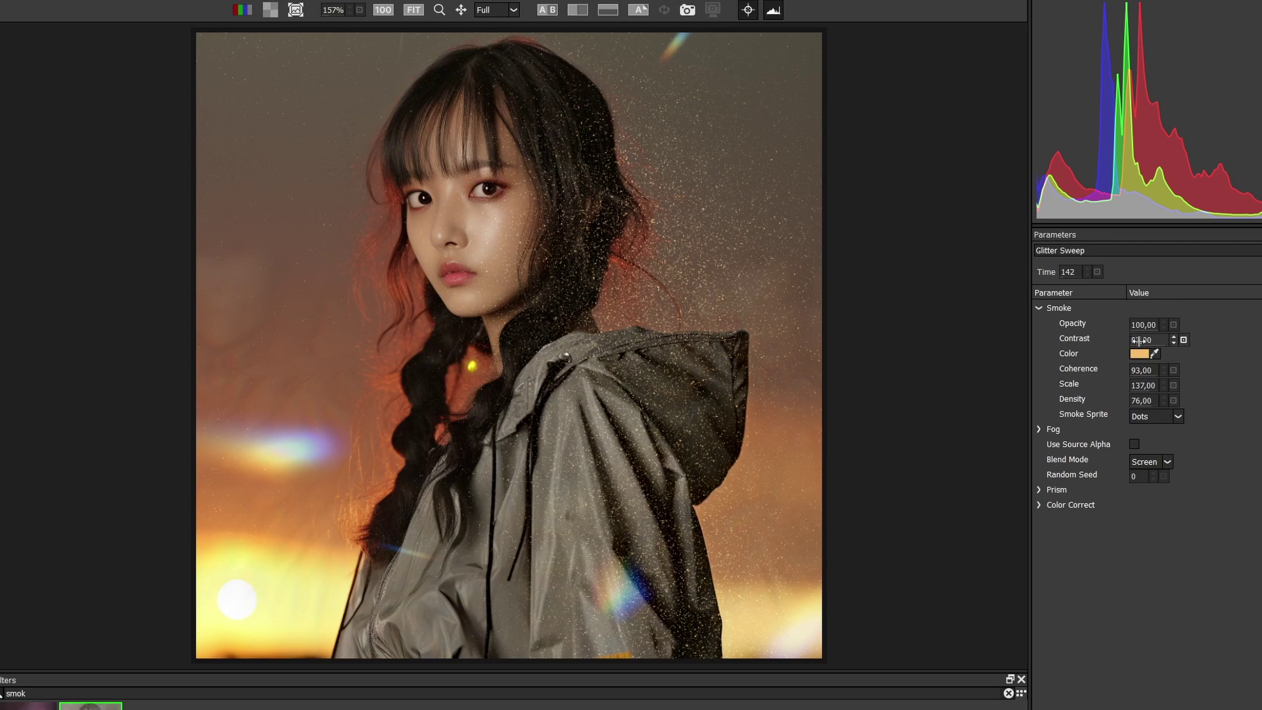
left_click_drag(1142, 384, 1125, 404)
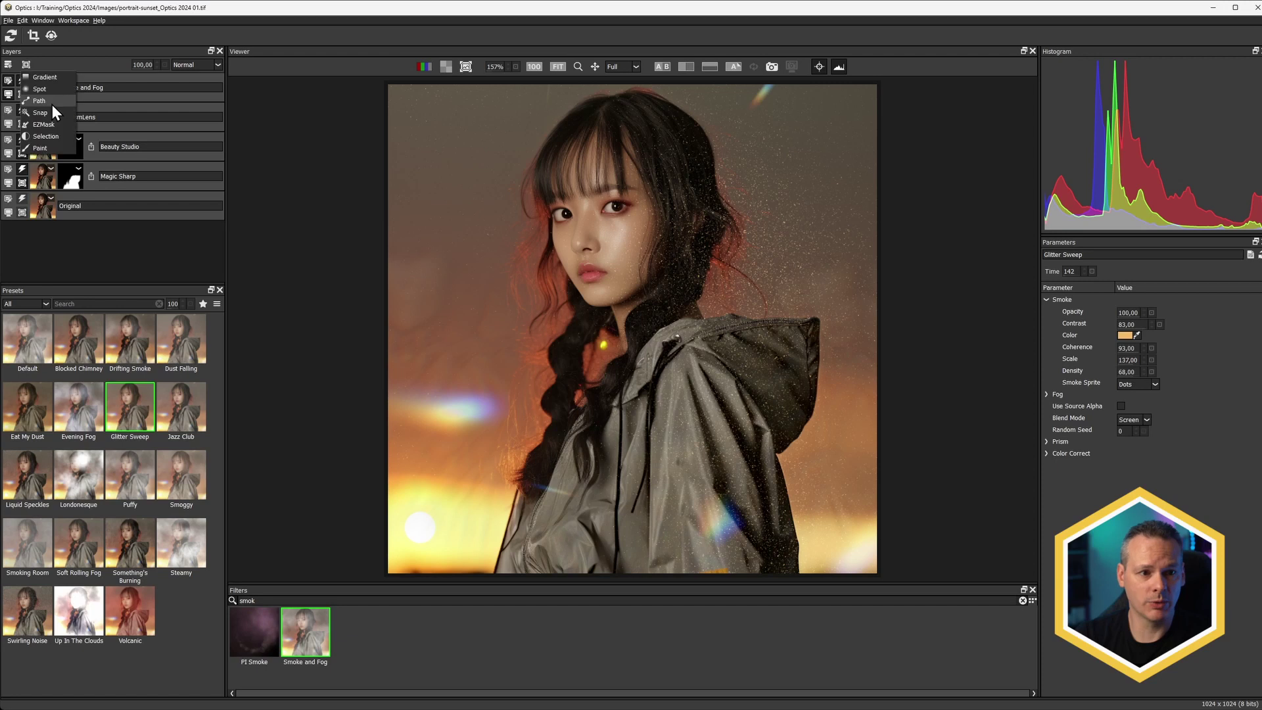
Add an EZMask to the Smoke and Fog layer, marking the background to keep and the woman to exclude, and view the mask
left_click(58, 136)
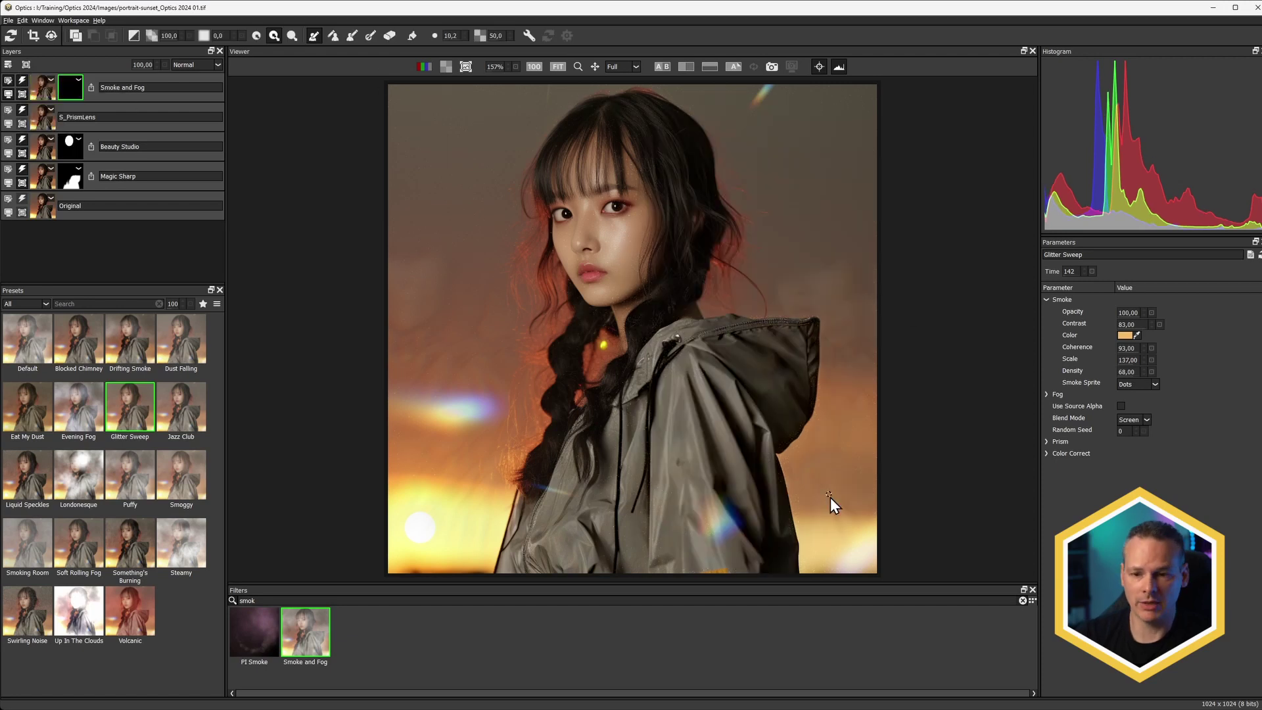
mouse_move(827, 560)
left_mouse_down()
mouse_move(850, 535)
mouse_move(833, 445)
mouse_move(841, 384)
left_mouse_up()
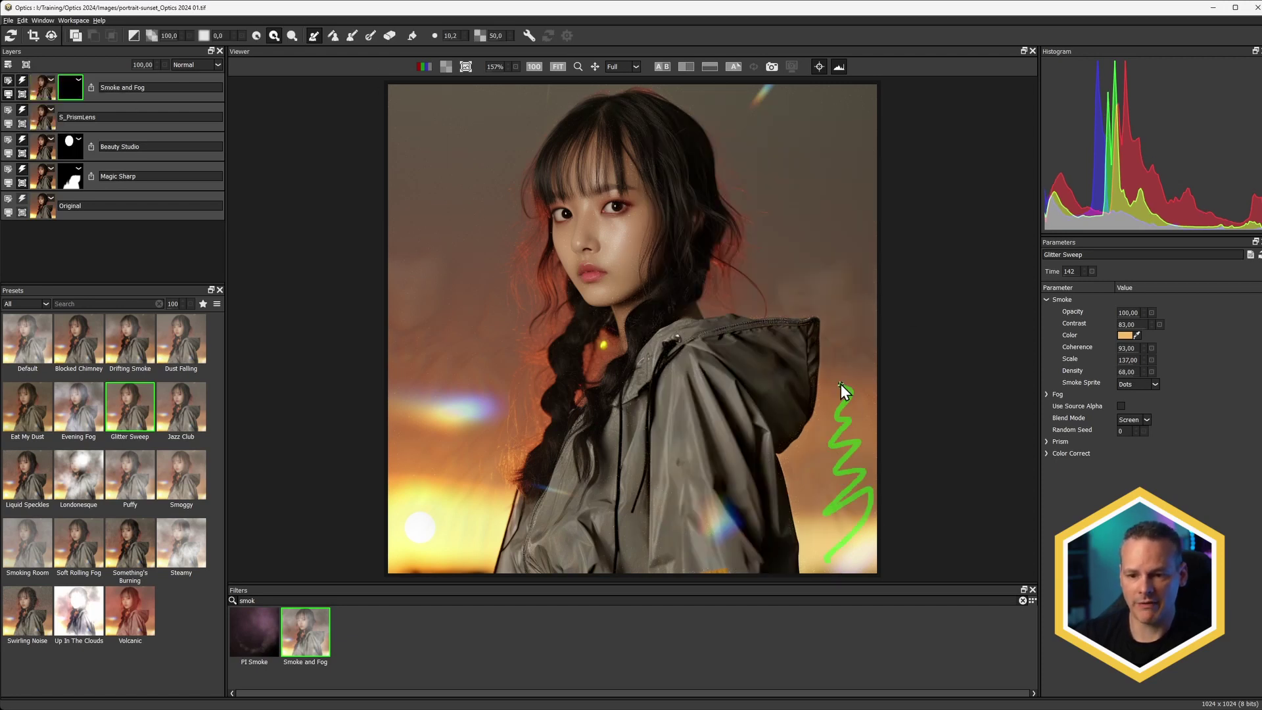
mouse_move(576, 88)
left_mouse_down()
mouse_move(426, 155)
mouse_move(447, 324)
mouse_move(423, 507)
mouse_move(464, 582)
left_mouse_up()
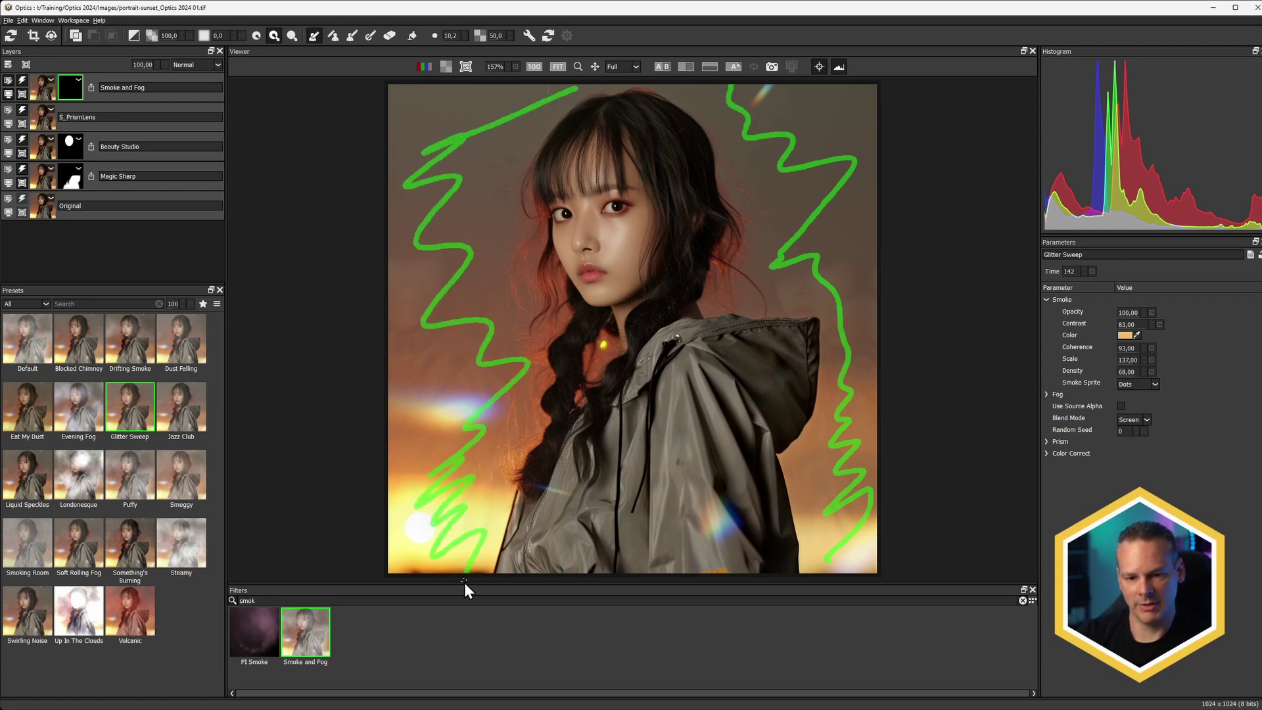
mouse_move(634, 135)
left_mouse_down()
mouse_move(547, 203)
mouse_move(569, 238)
mouse_move(644, 236)
mouse_move(593, 316)
mouse_move(627, 357)
mouse_move(622, 428)
mouse_move(735, 394)
mouse_move(693, 383)
mouse_move(528, 518)
mouse_move(603, 518)
mouse_move(713, 487)
mouse_move(736, 532)
left_mouse_up()
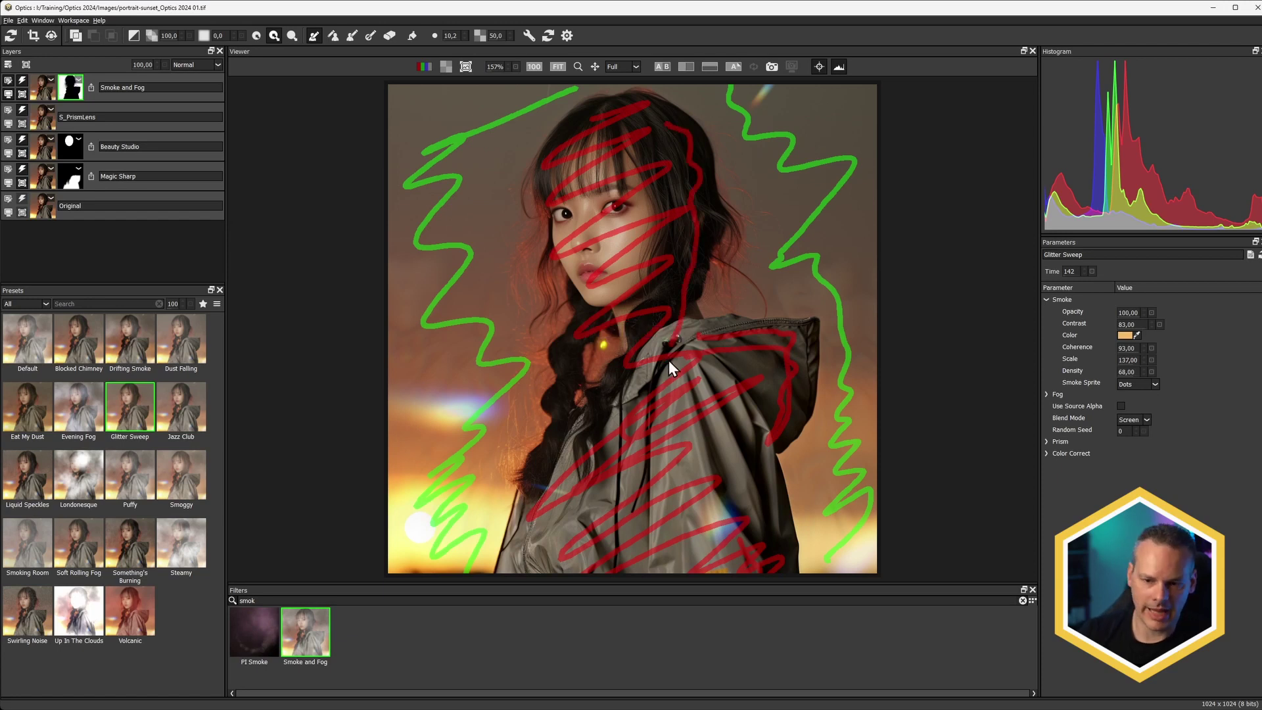
key("m")
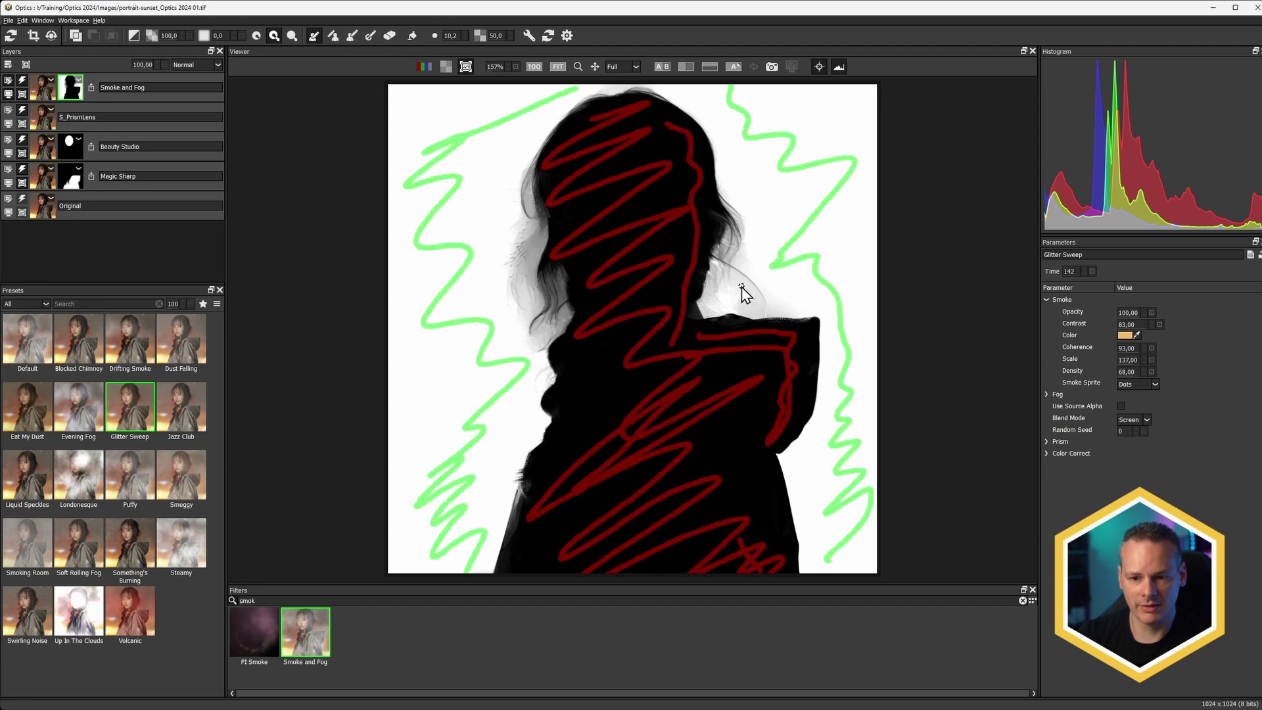
Return to the image view, lower the Smoke and Fog layer's opacity to 44, and duplicate the masked layer
left_click_drag(517, 523, 530, 565)
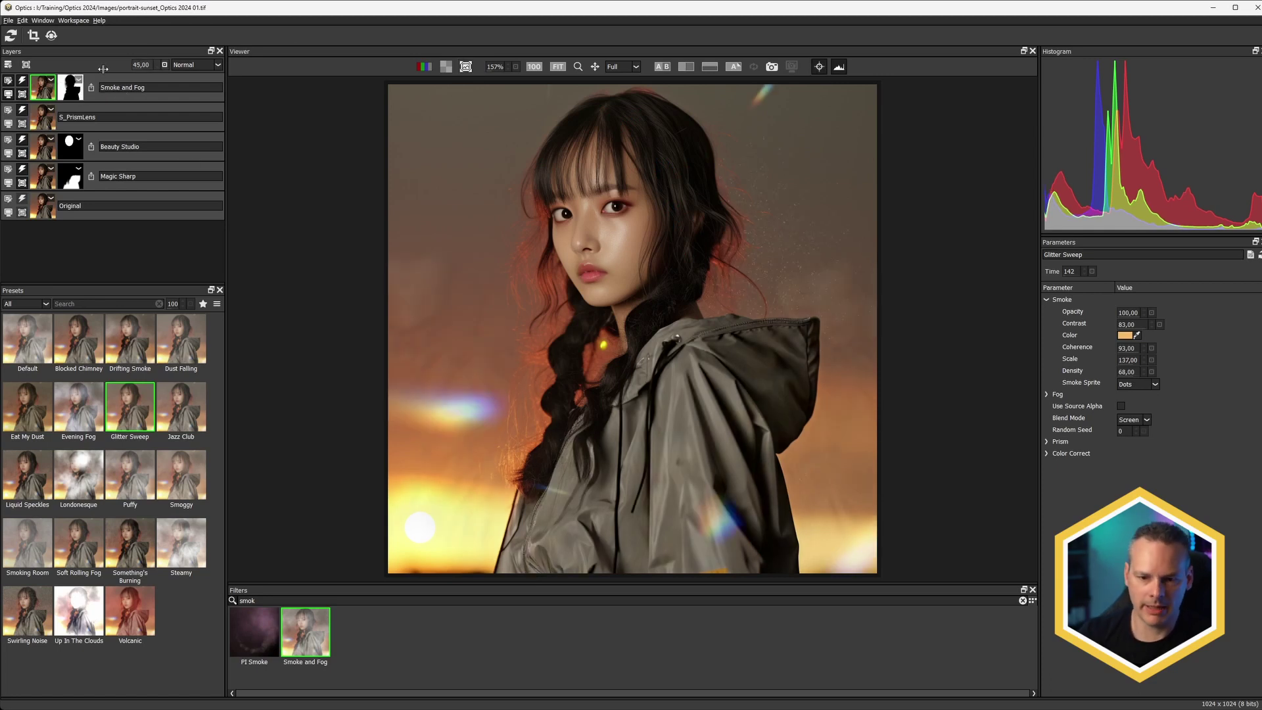
left_click_drag(103, 69, 104, 72)
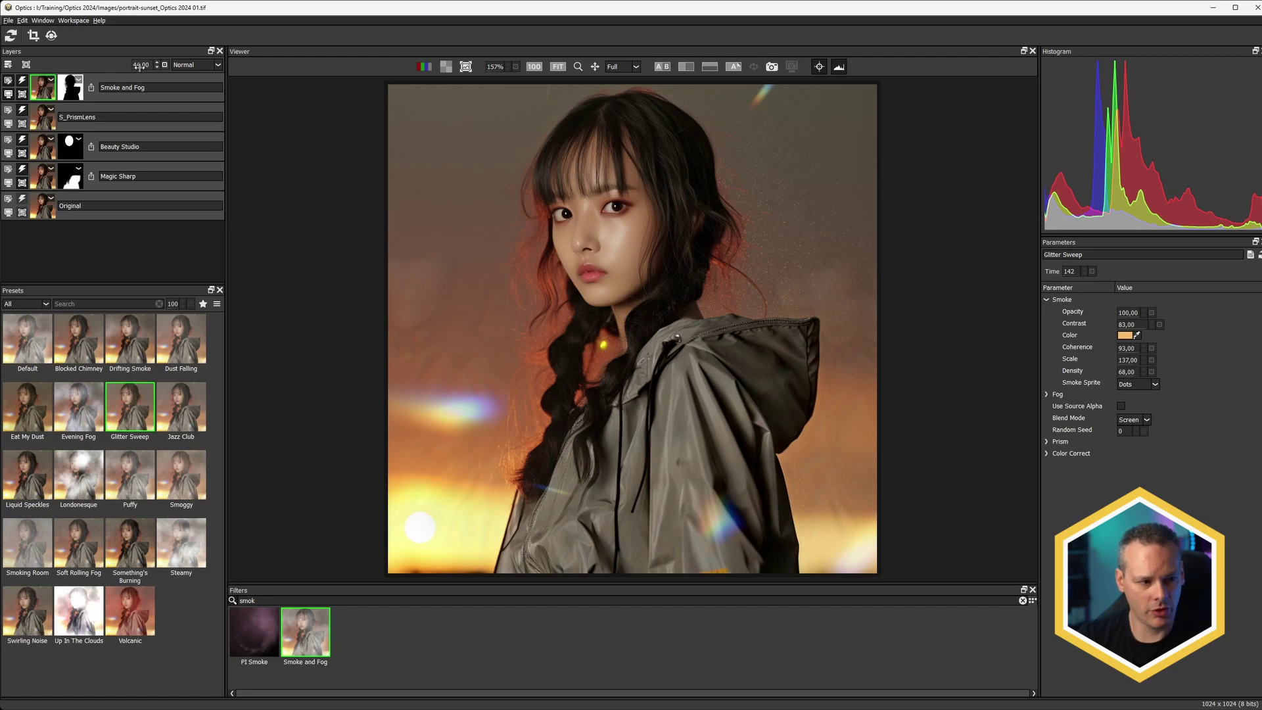
left_click(50, 81)
left_click(93, 103)
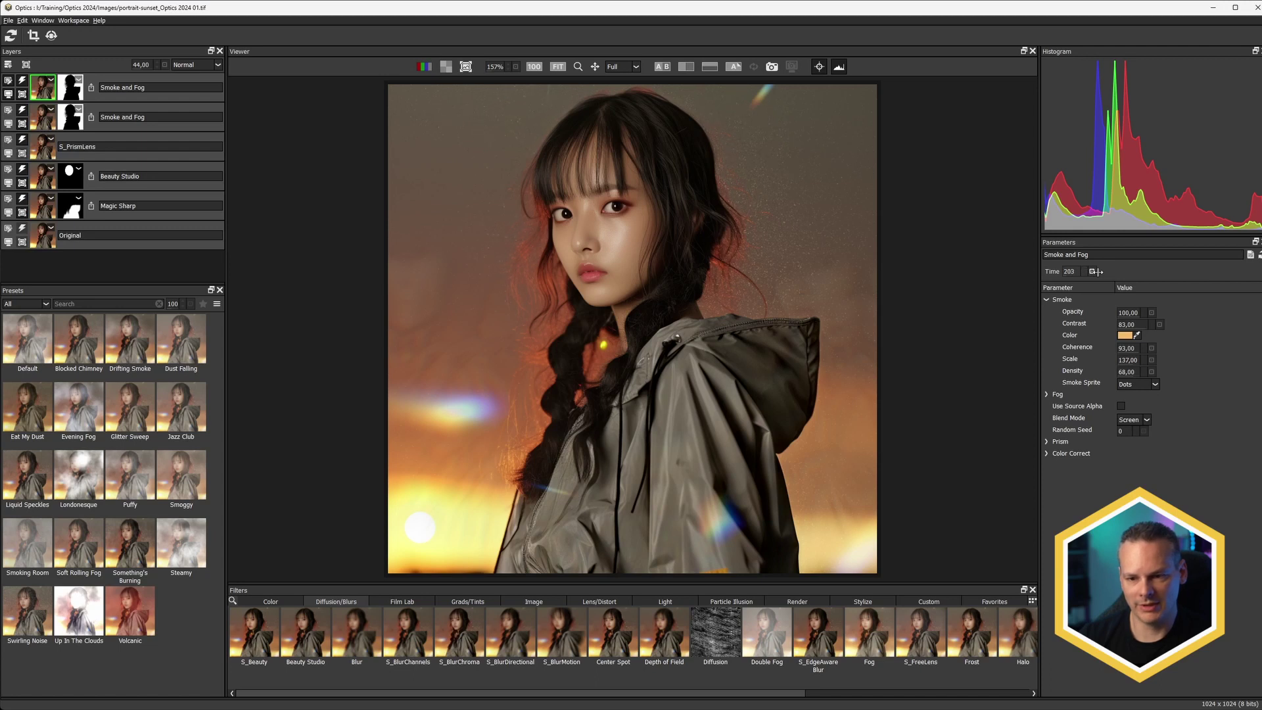
Set the duplicate's Time to 270, smoke Scale to 200 and Density to 49, and compare the result with the original image
left_click_drag(1089, 271, 1101, 270)
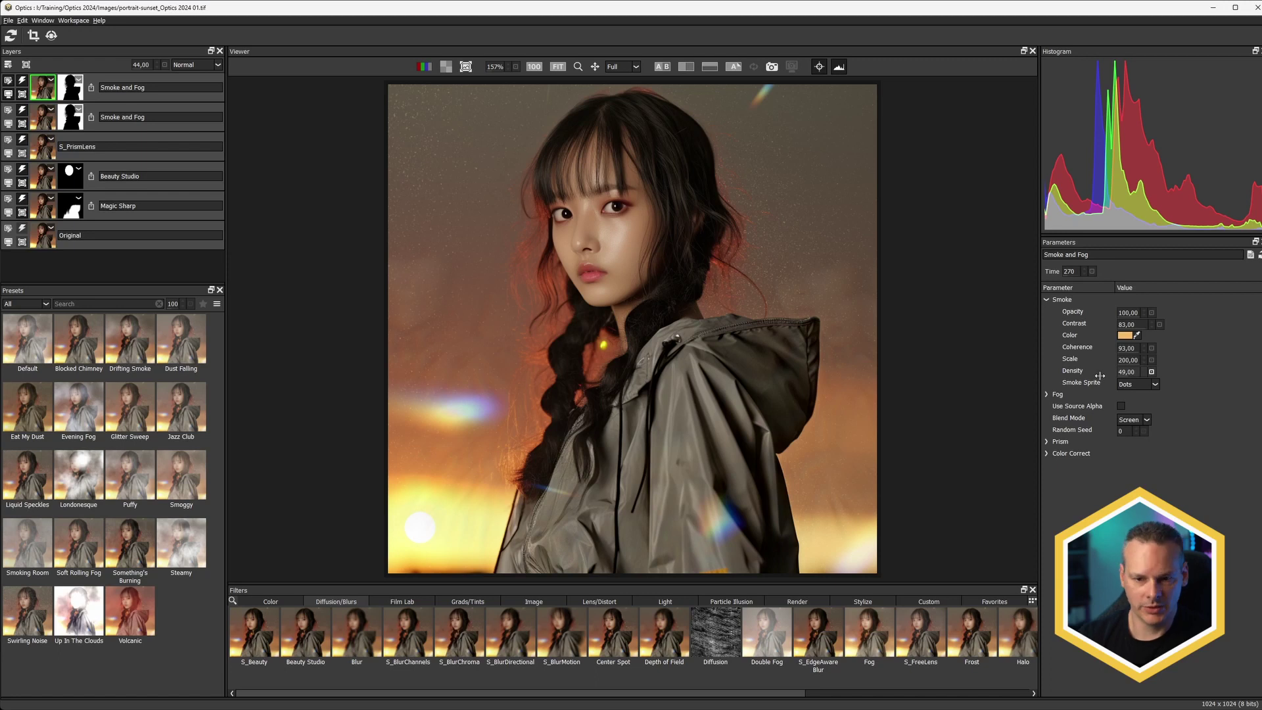
left_click_drag(1100, 376, 1101, 380)
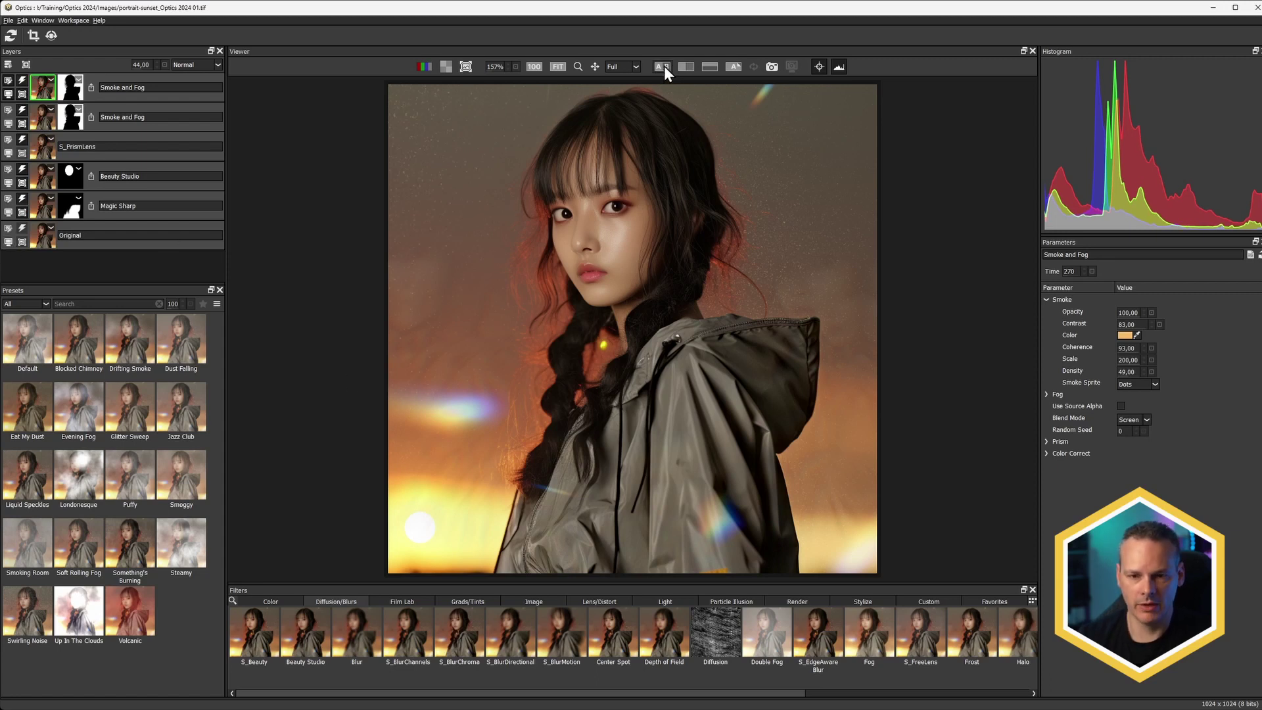
left_click(686, 67)
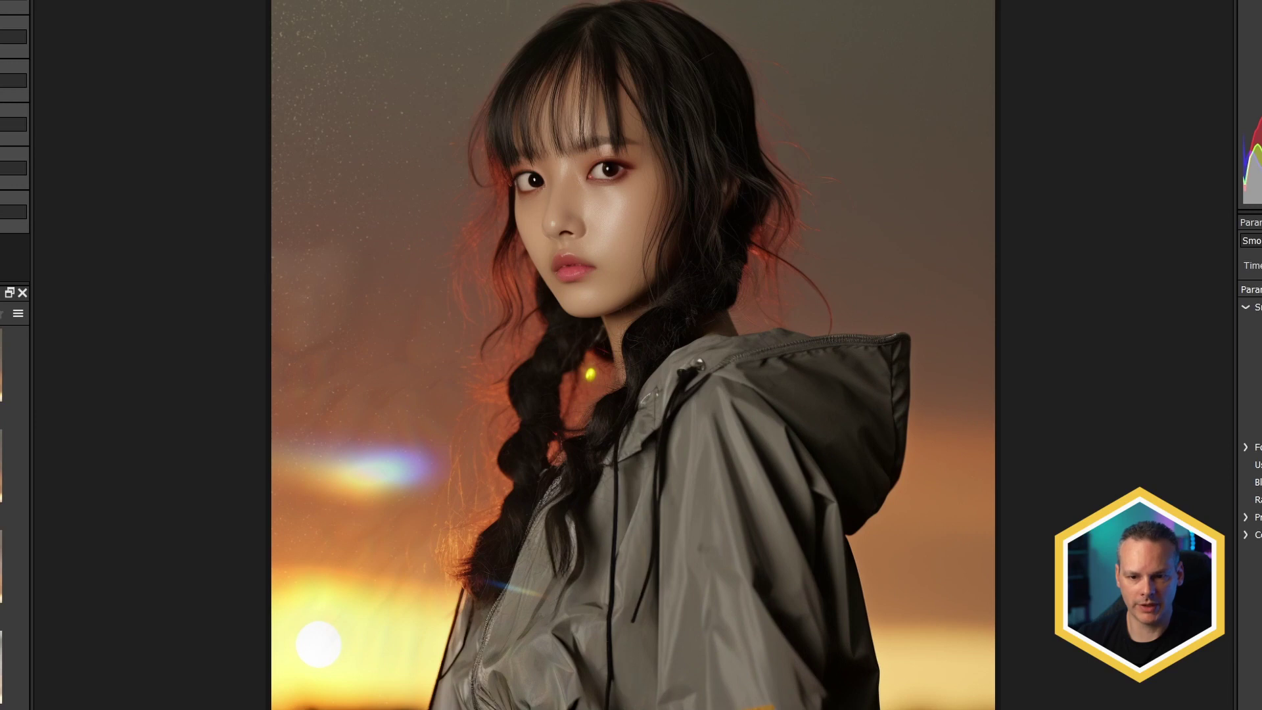
left_click_drag(633, 707, 230, 707)
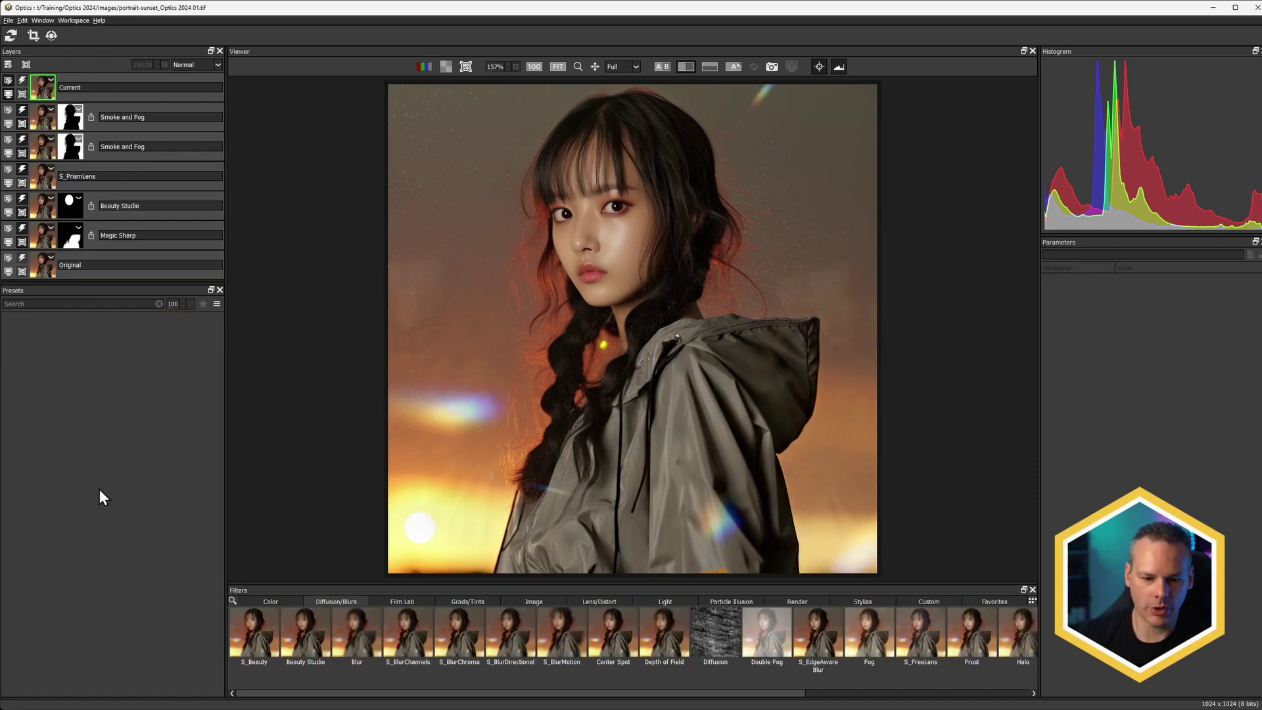
Search the filters for "orb" and apply the Orbs filter on a new layer above the Smoke and Fog layers
left_click(233, 600)
type("smok")
key("BackSpace")
key("BackSpace")
key("BackSpace")
key("BackSpace")
type("orb")
key("Return")
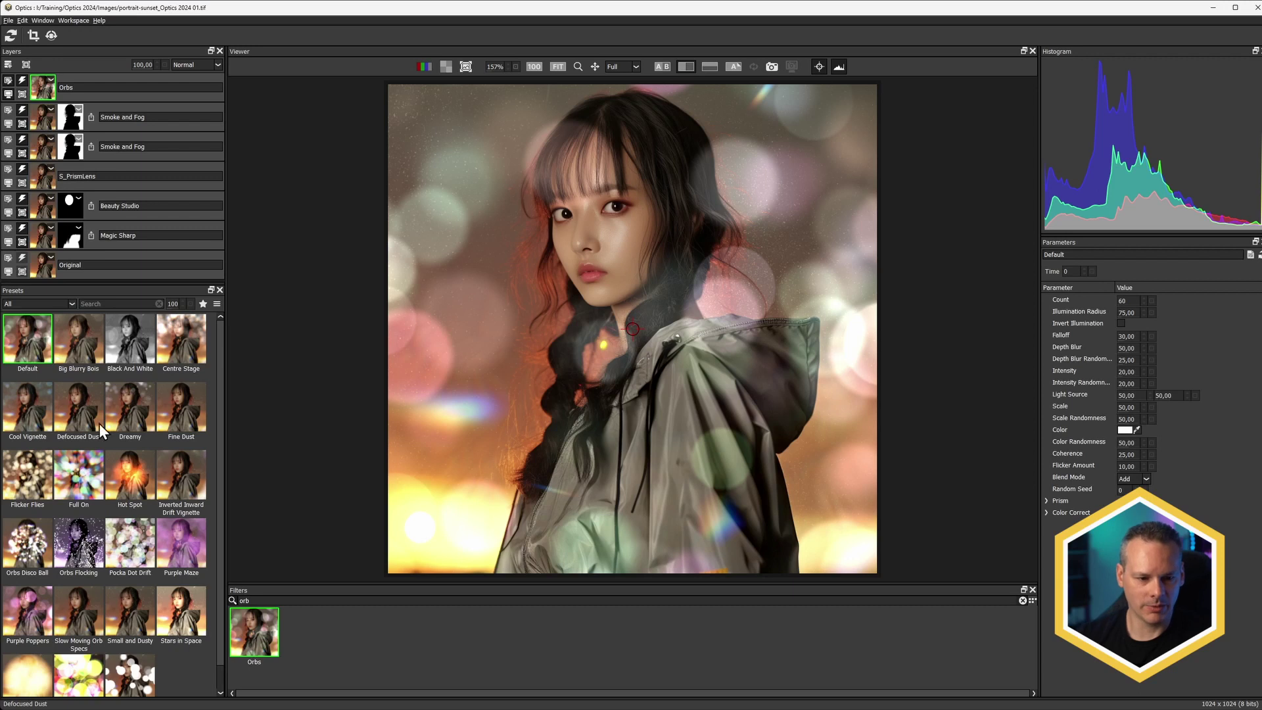
Compare Orbs presets such as Black And White, Centre Stage and Purple Maze, and settle on Big Blurry Bois
left_click(130, 348)
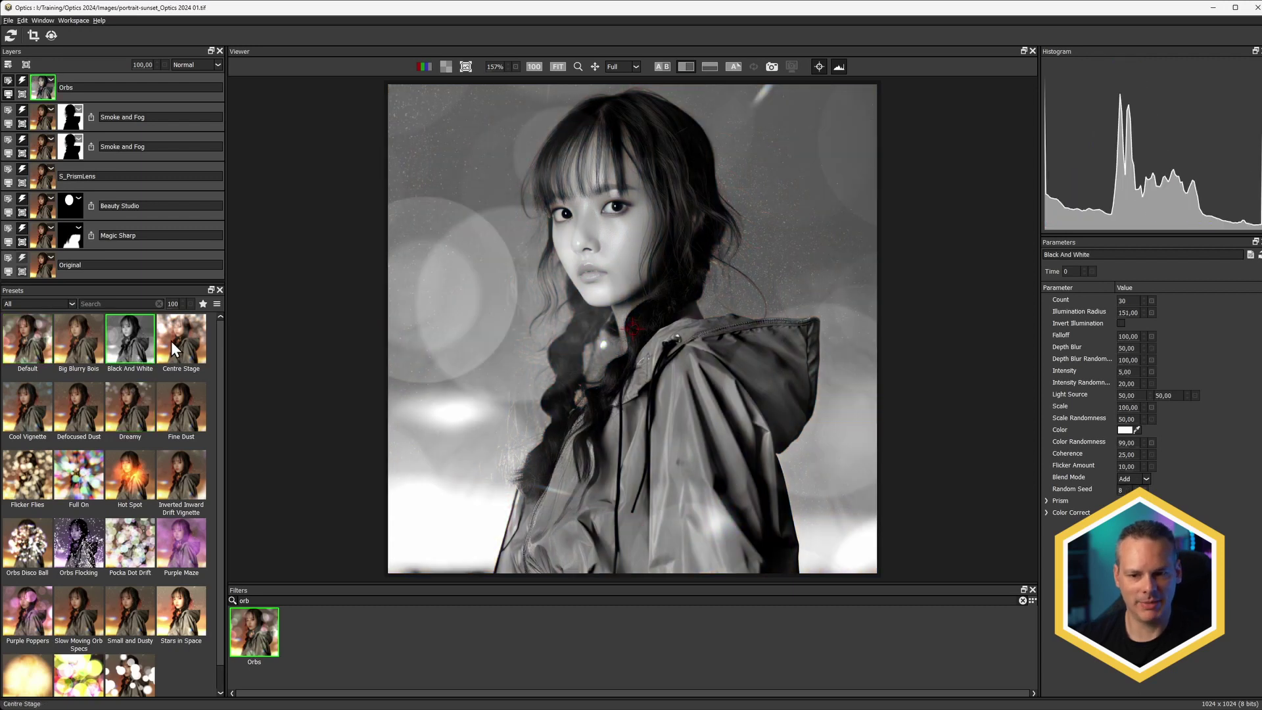
left_click(176, 352)
left_click(175, 411)
left_click(137, 352)
left_click(134, 424)
left_click(187, 491)
left_click(192, 553)
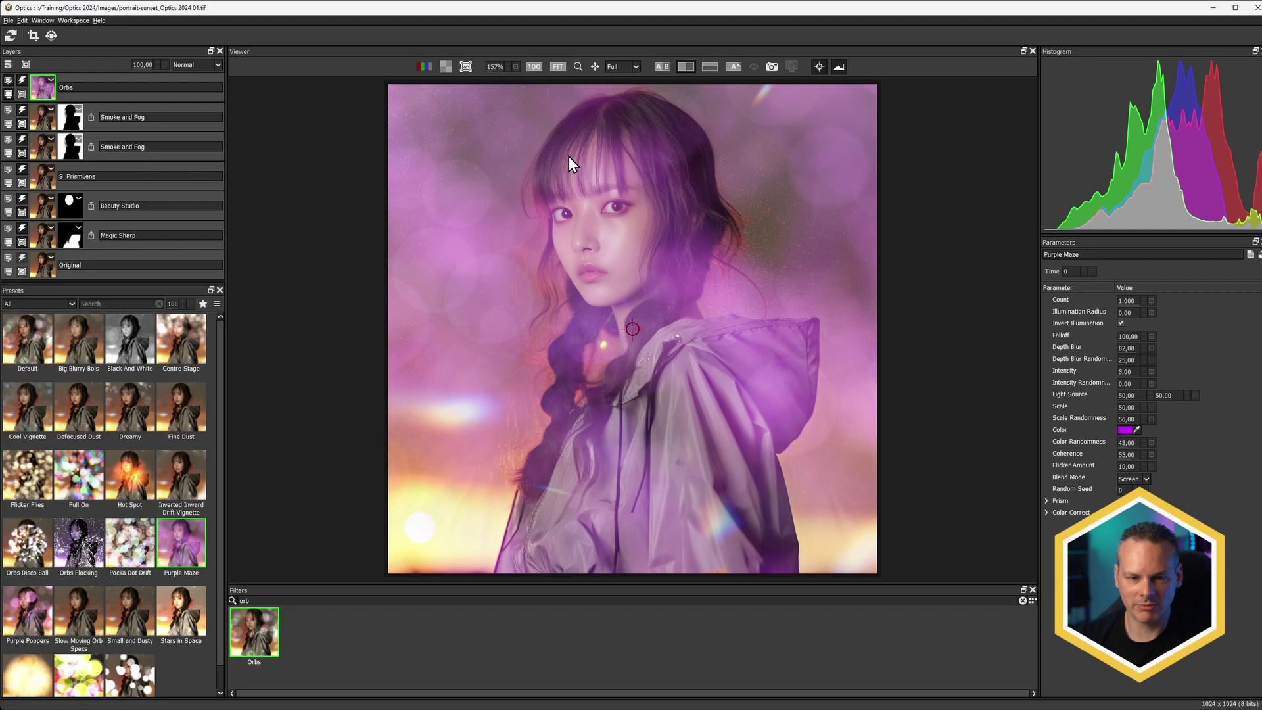
left_click(81, 345)
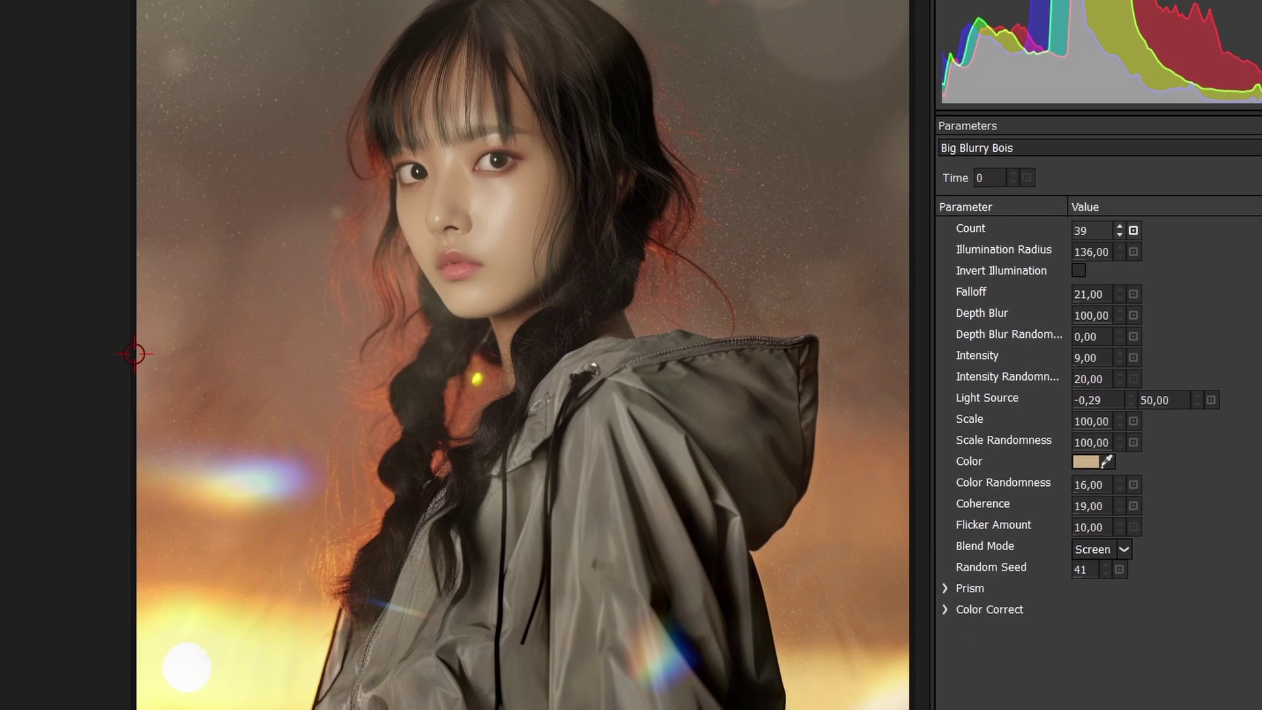
Set the orbs' Count to 43 and Illumination Radius to 107, and move the light source to the photo's left edge at 0.82, 50.30
left_click_drag(1124, 298, 1105, 304)
left_click_drag(1055, 242, 1080, 238)
left_click_drag(1133, 231, 1132, 231)
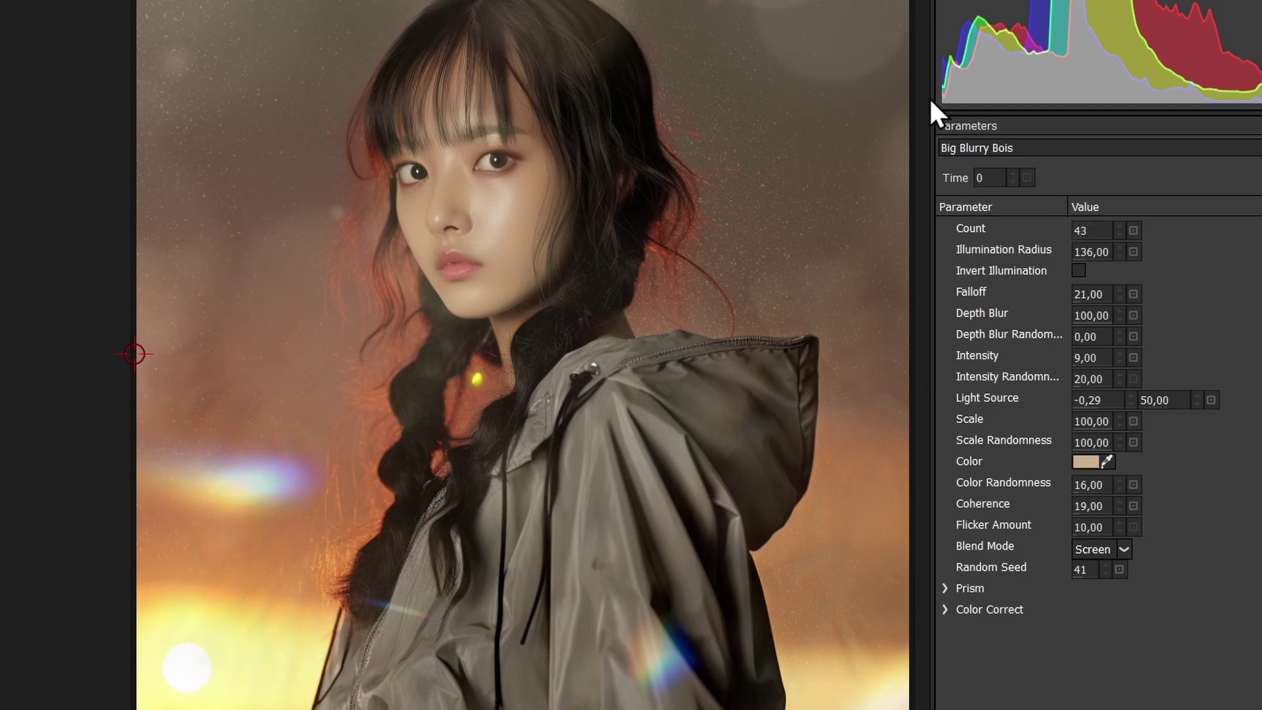
left_click_drag(1064, 256, 1031, 274)
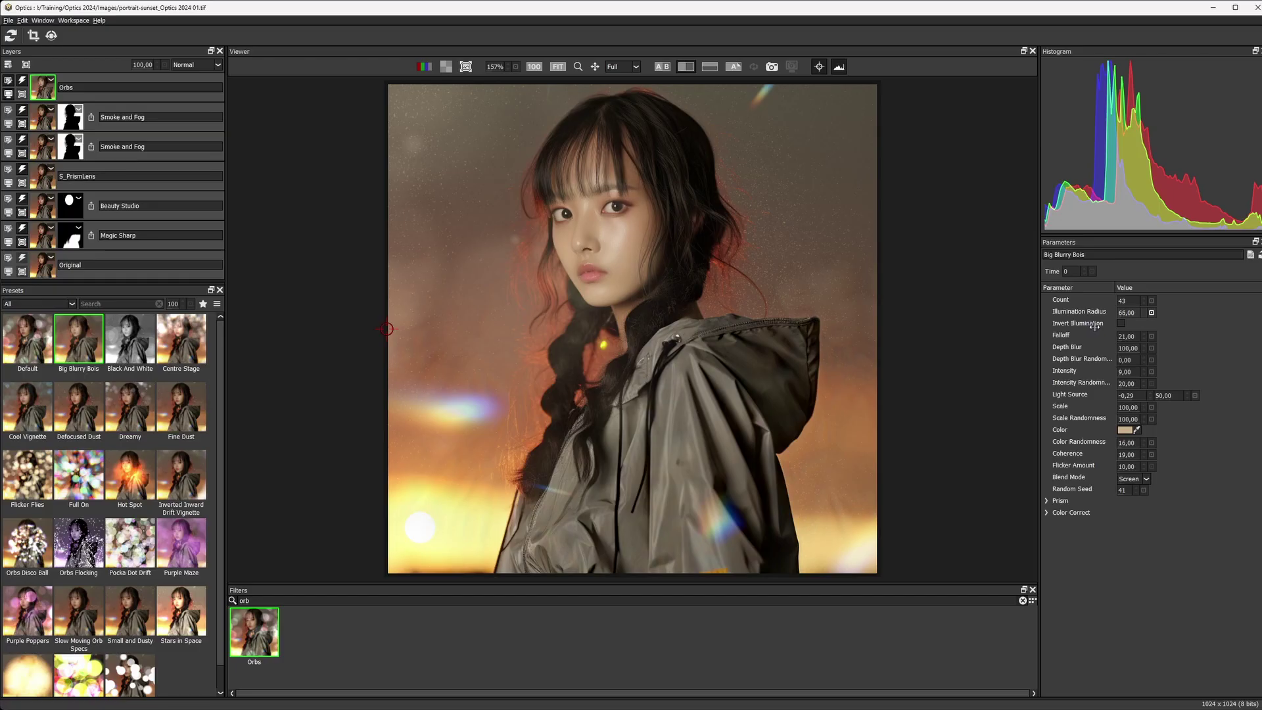
mouse_move(1093, 325)
left_mouse_down()
mouse_move(1118, 328)
mouse_move(1104, 326)
left_mouse_up()
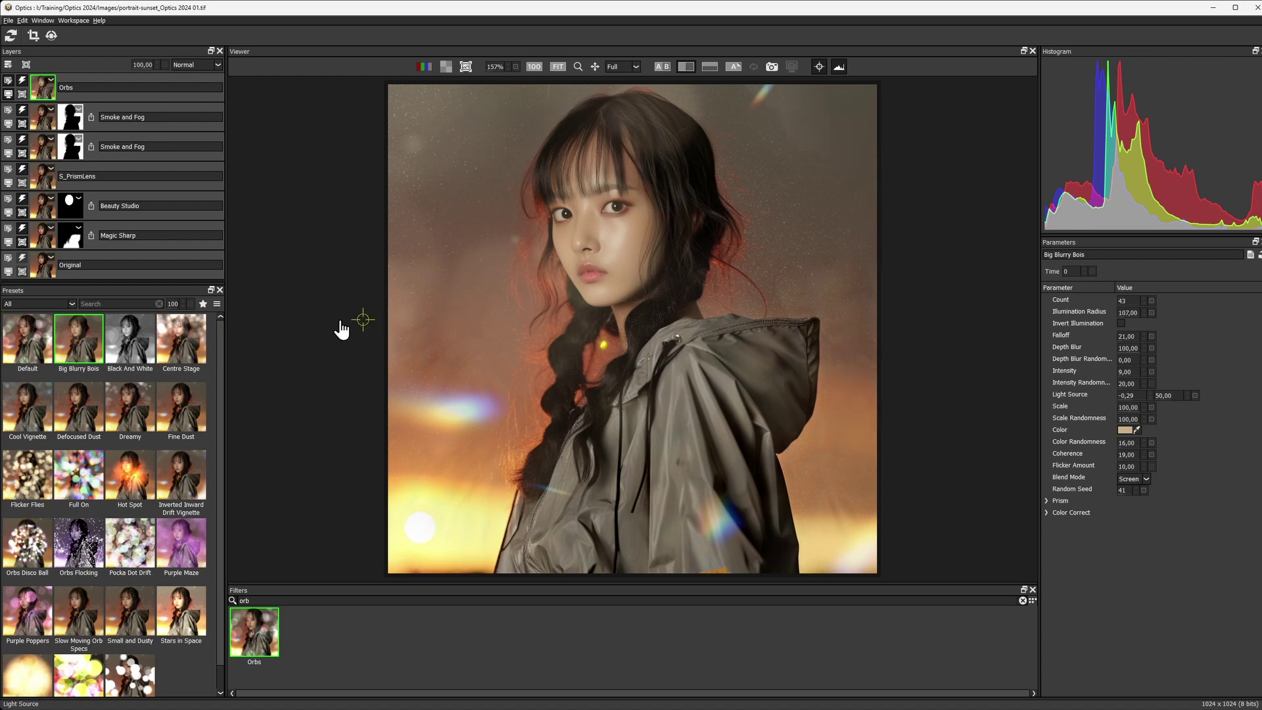
left_click_drag(364, 326, 392, 330)
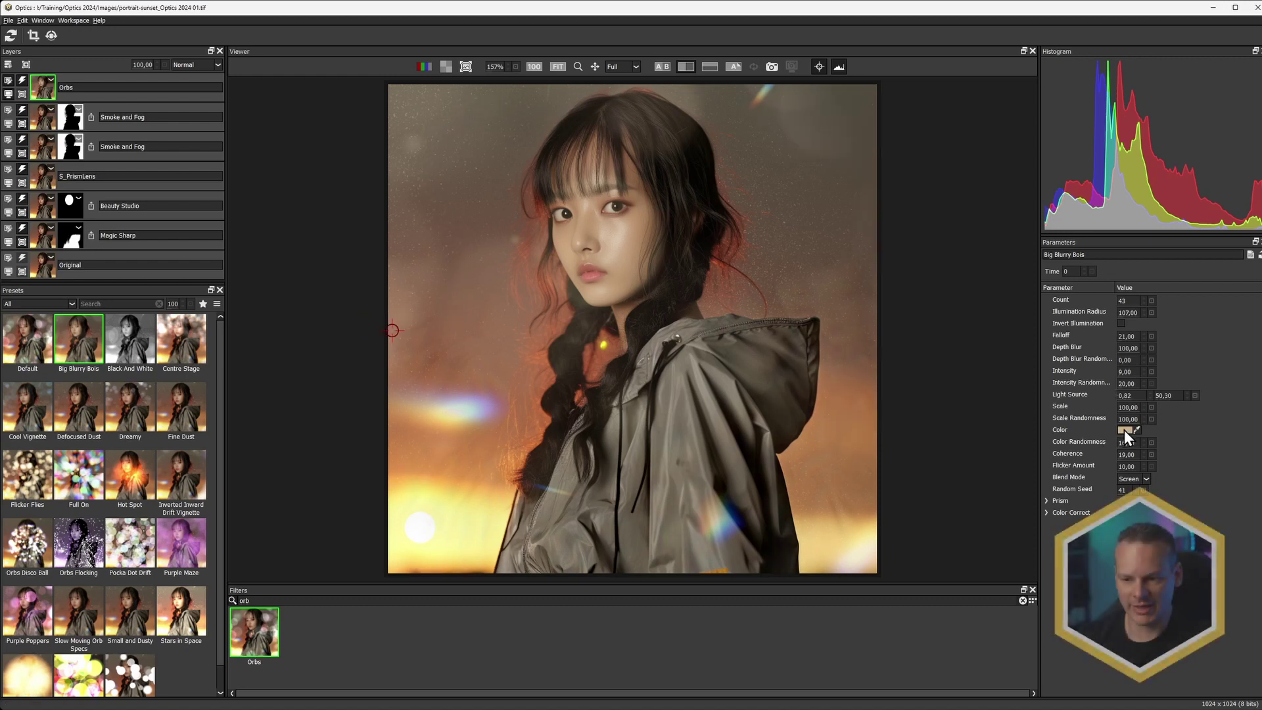
Try red, purple and orange tints for the orbs and set their color to the red-orange #cb3806
left_click(1125, 429)
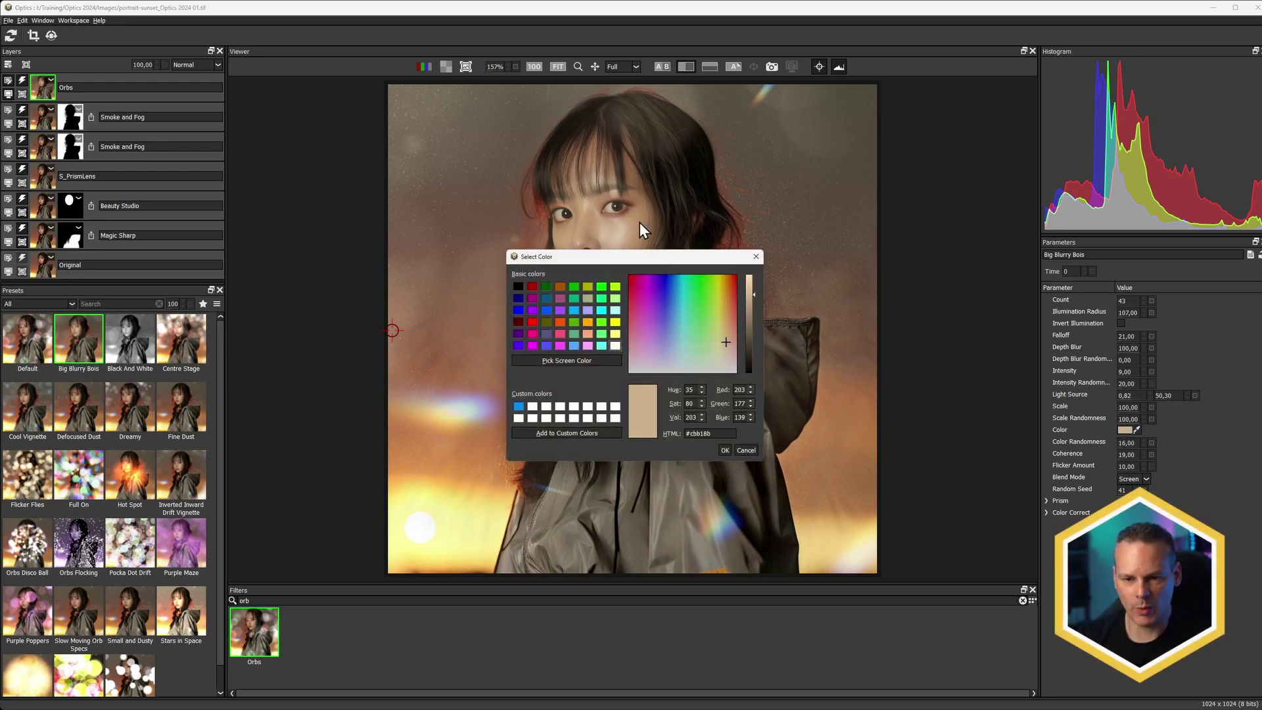
left_click_drag(638, 259, 360, 136)
left_click_drag(439, 219, 349, 186)
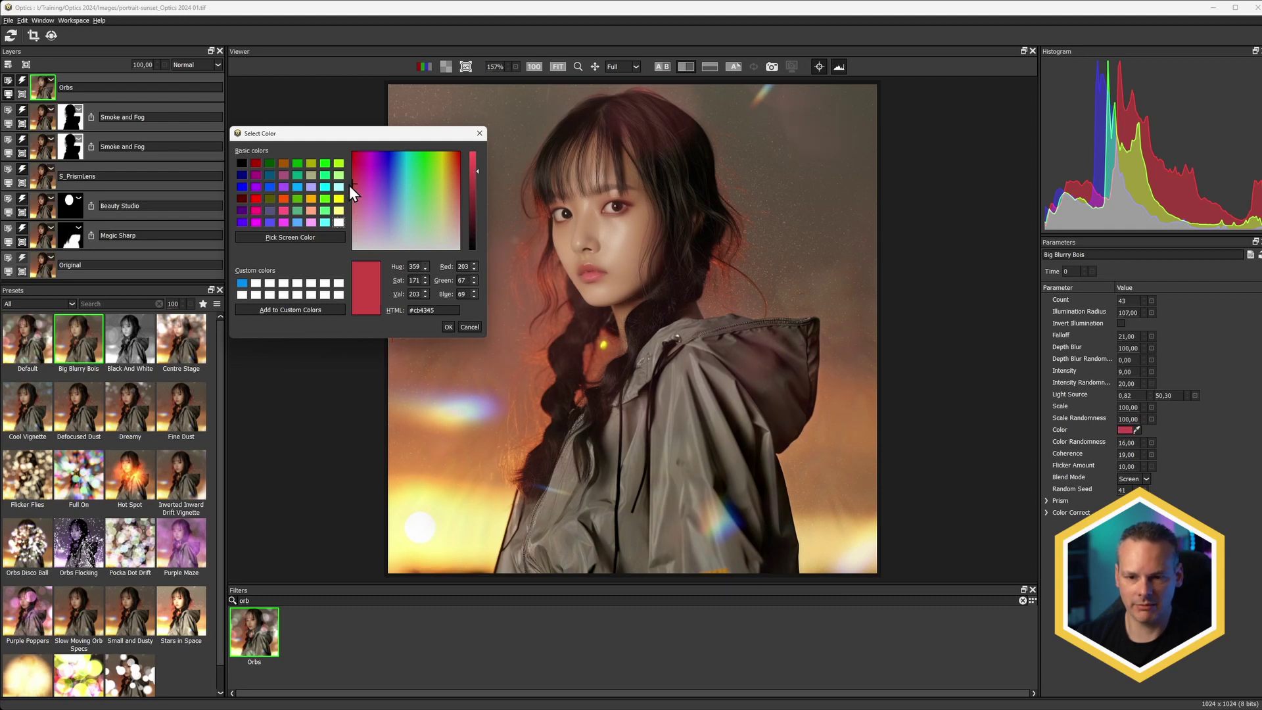
left_click(372, 157)
left_click_drag(353, 207, 369, 154)
left_click(369, 154)
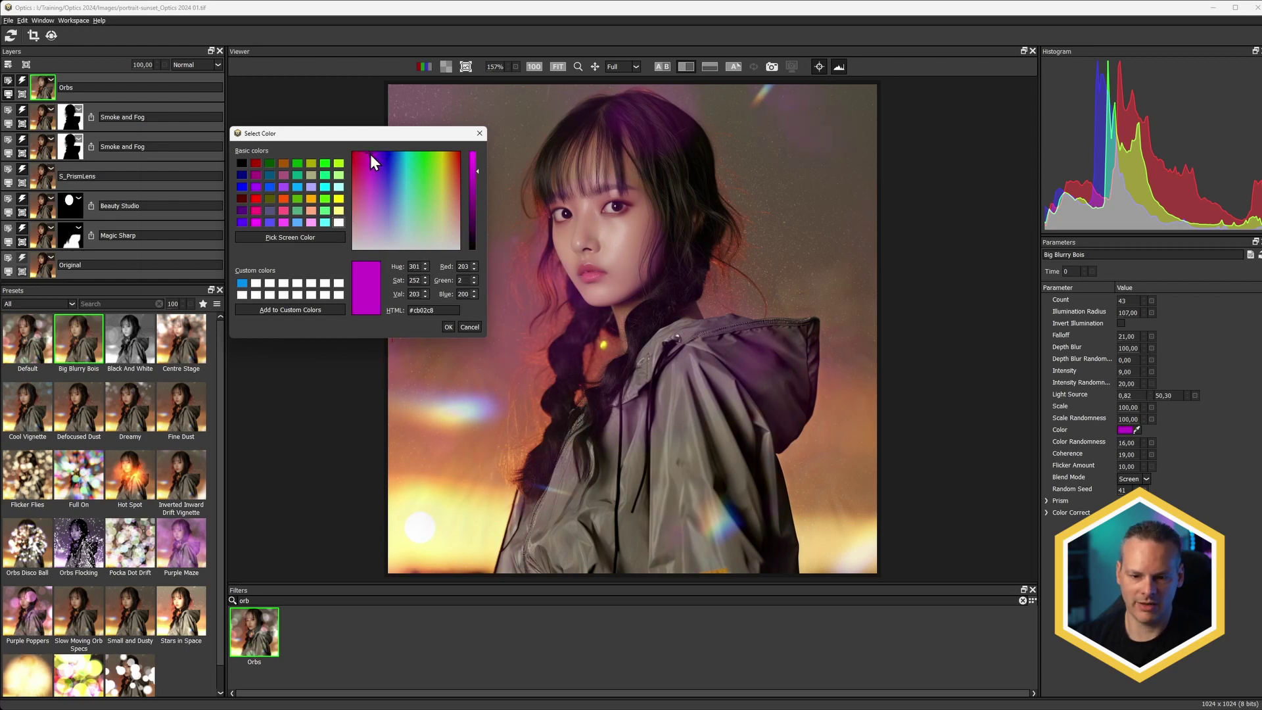
left_click(452, 157)
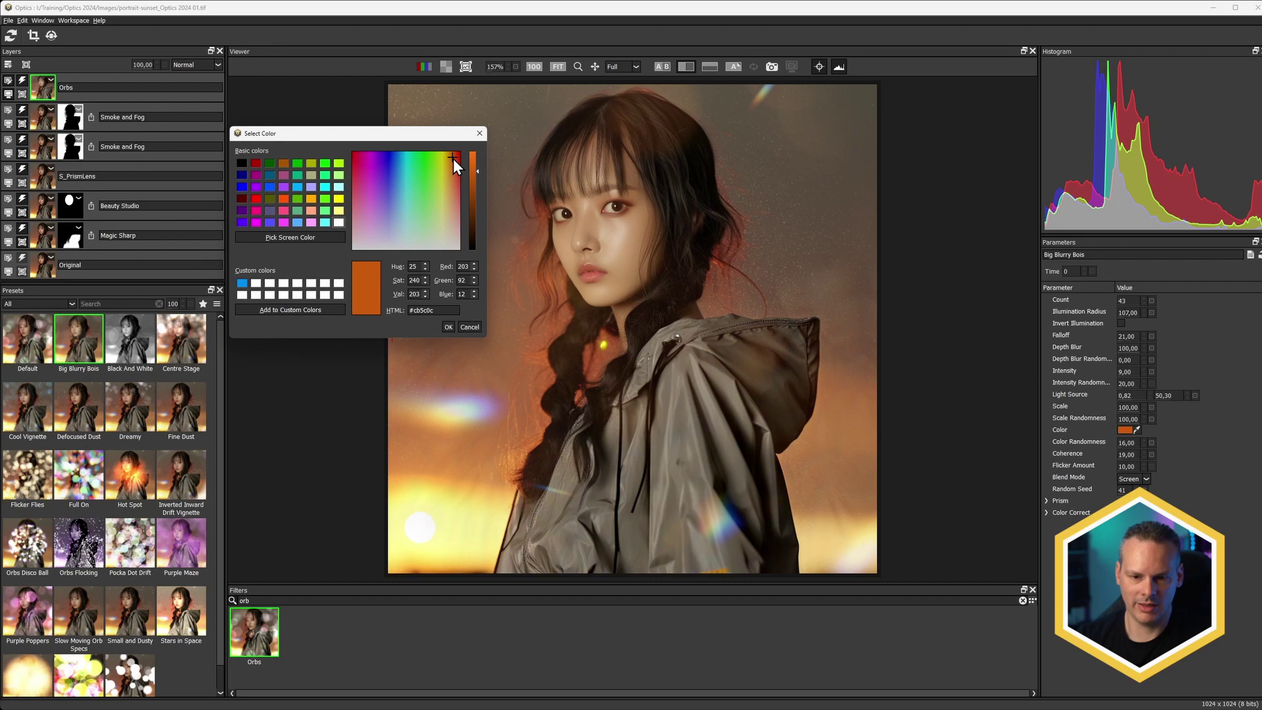
left_click(450, 157)
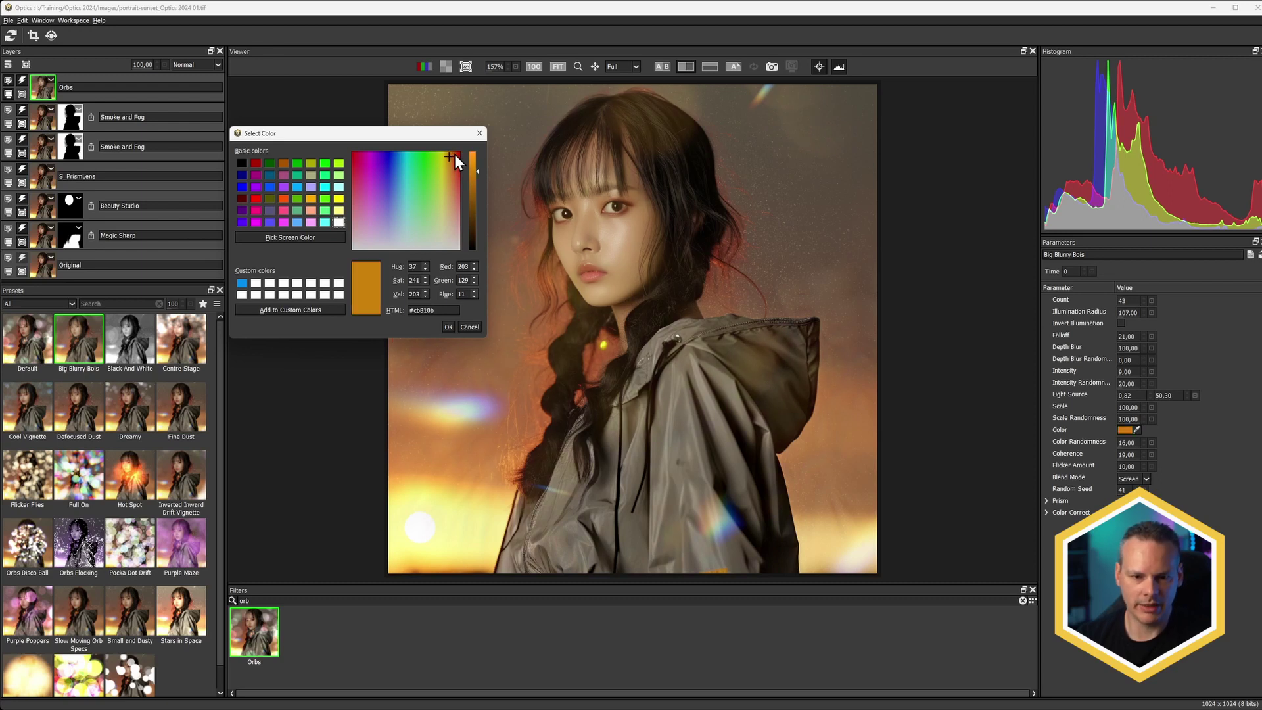
left_click(456, 154)
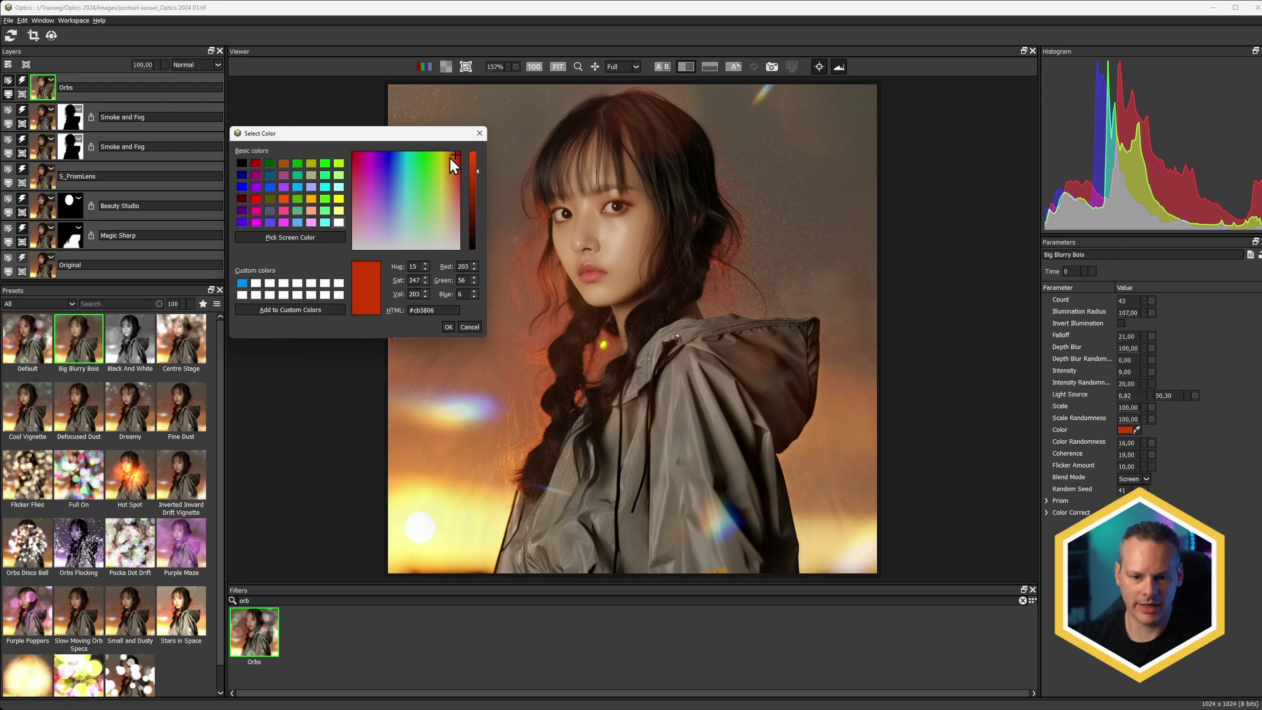
left_click(449, 327)
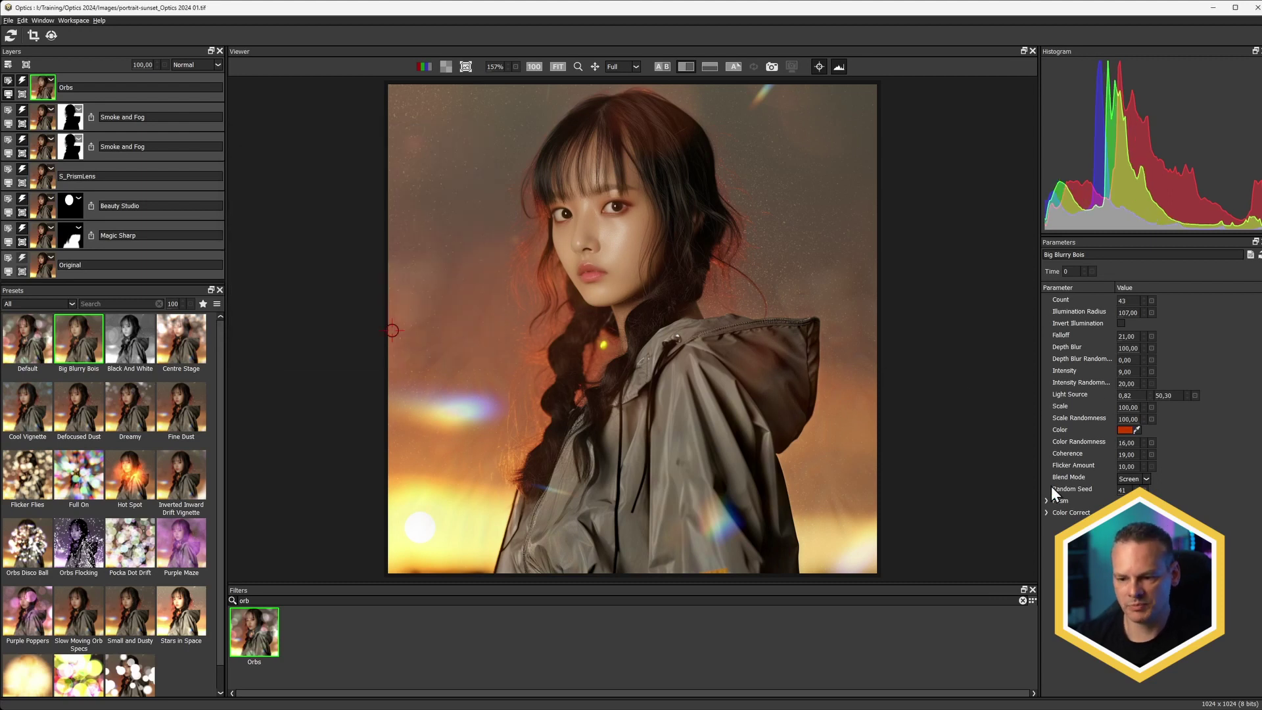
Enable the orbs' Prism effect, and copy the mask from the Smoke and Fog layer onto the Orbs layer
left_click(1047, 502)
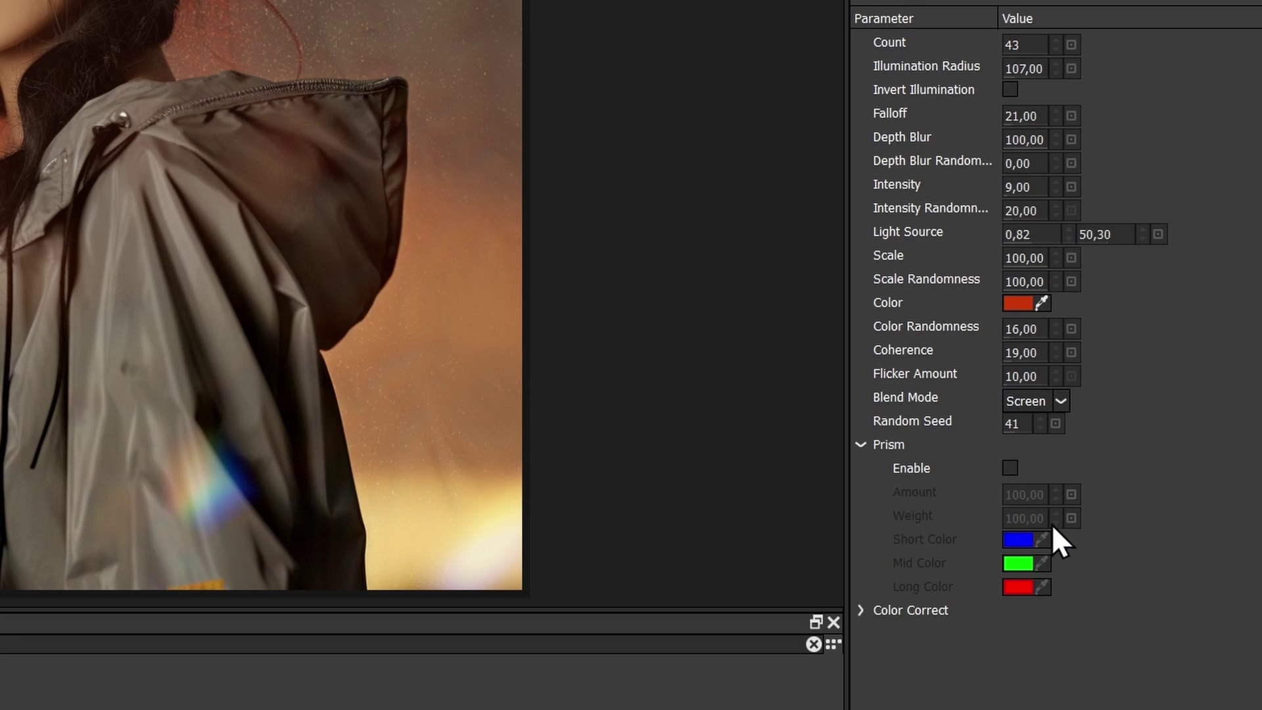
left_click(1010, 468)
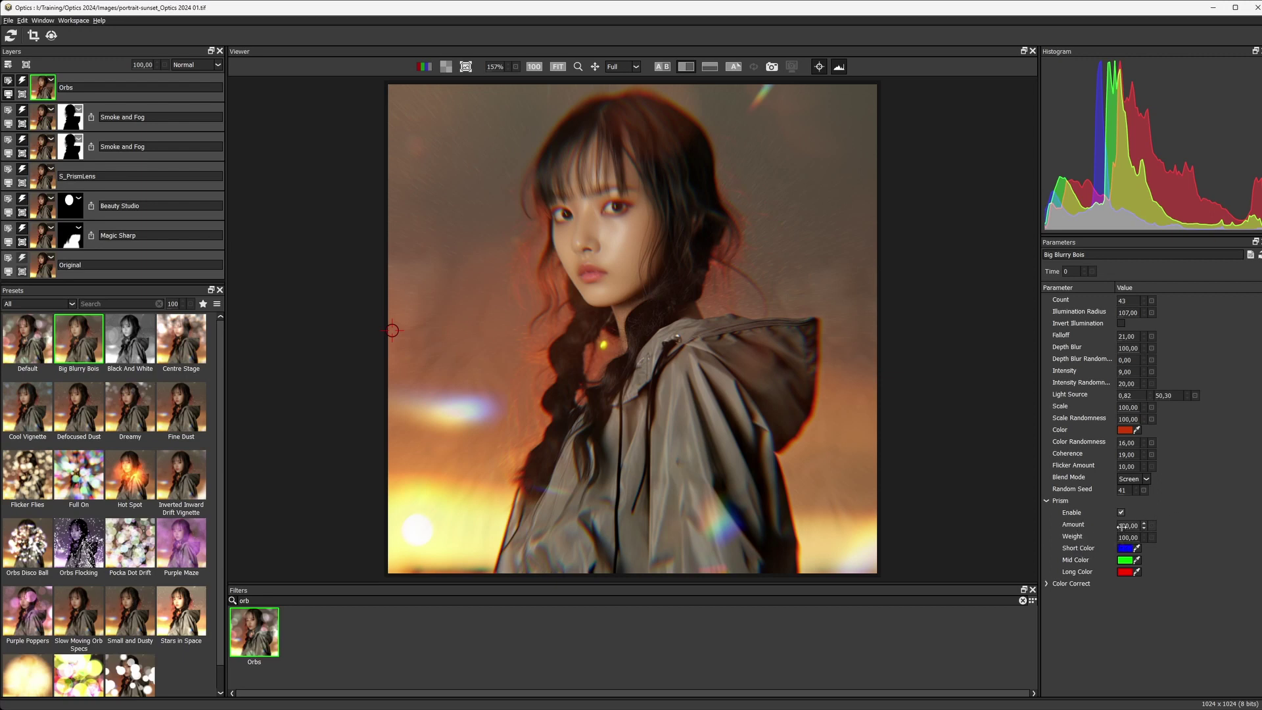
left_click_drag(1093, 527, 1146, 526)
left_click(1152, 526)
left_click_drag(70, 123, 70, 93)
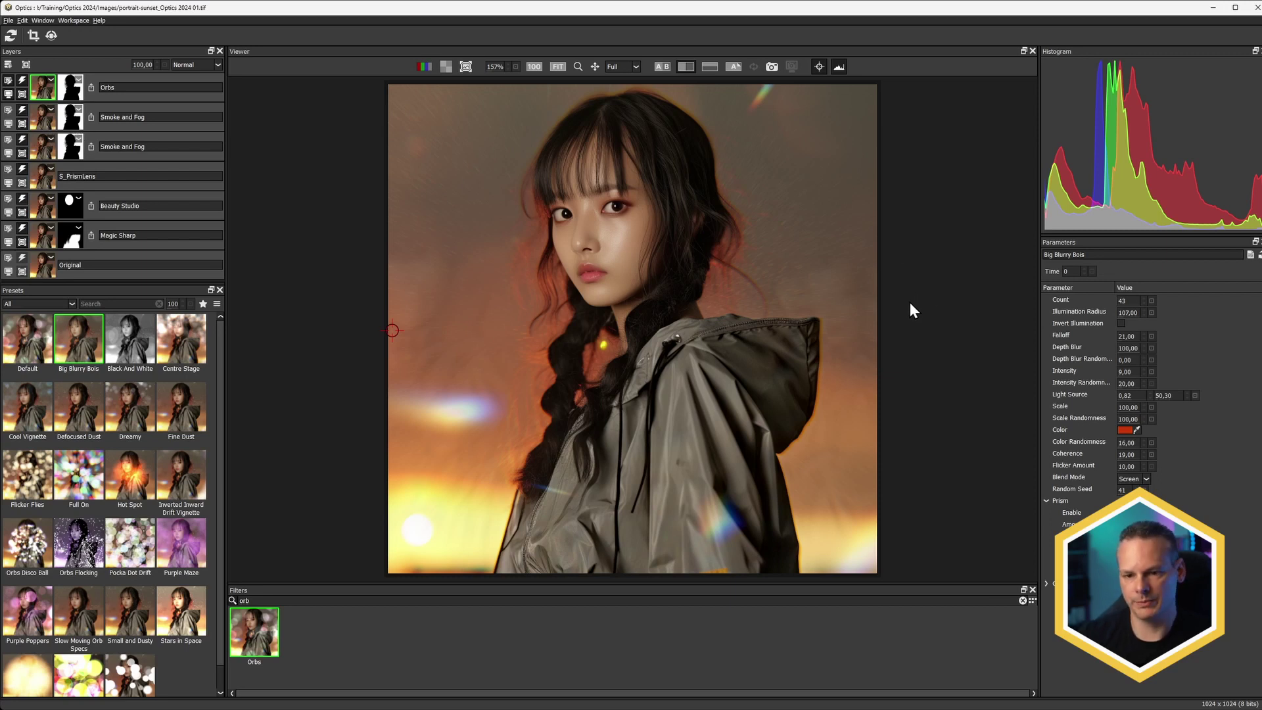
Compare the layered result with the original photo by sweeping a horizontal split across the image
left_click(684, 67)
left_click_drag(877, 80, 341, 33)
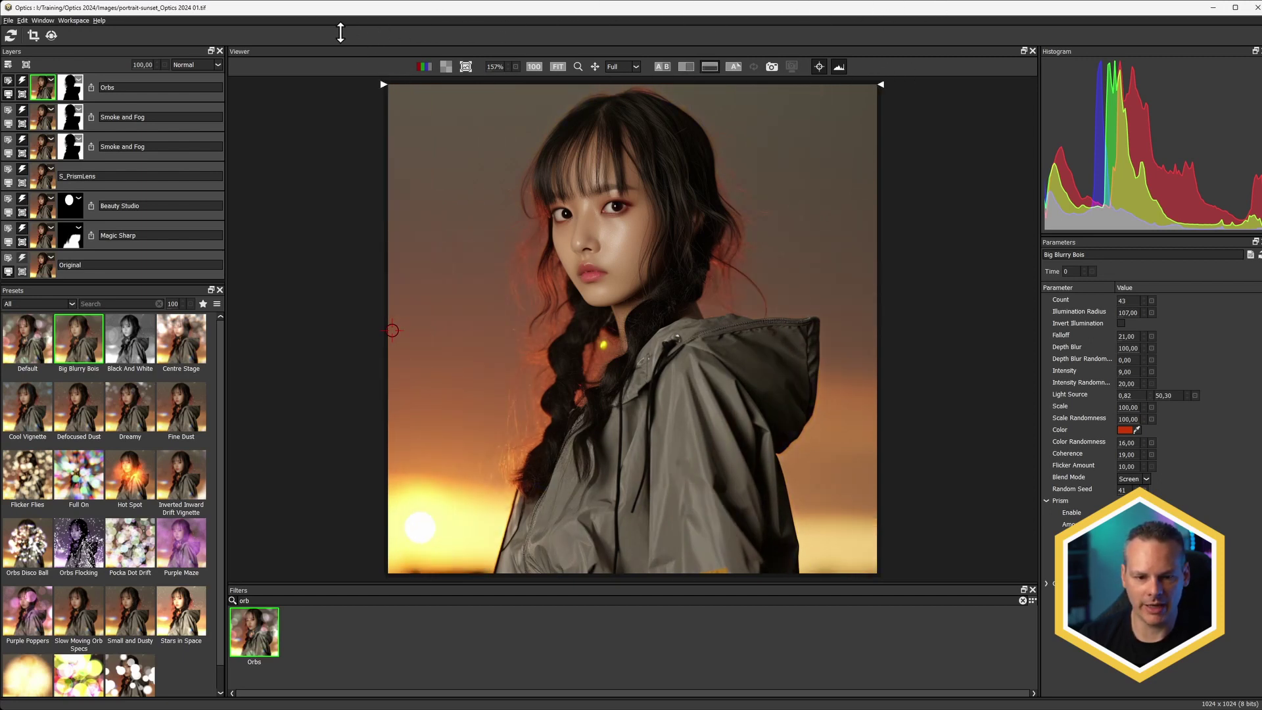
left_click_drag(383, 84, 879, 62)
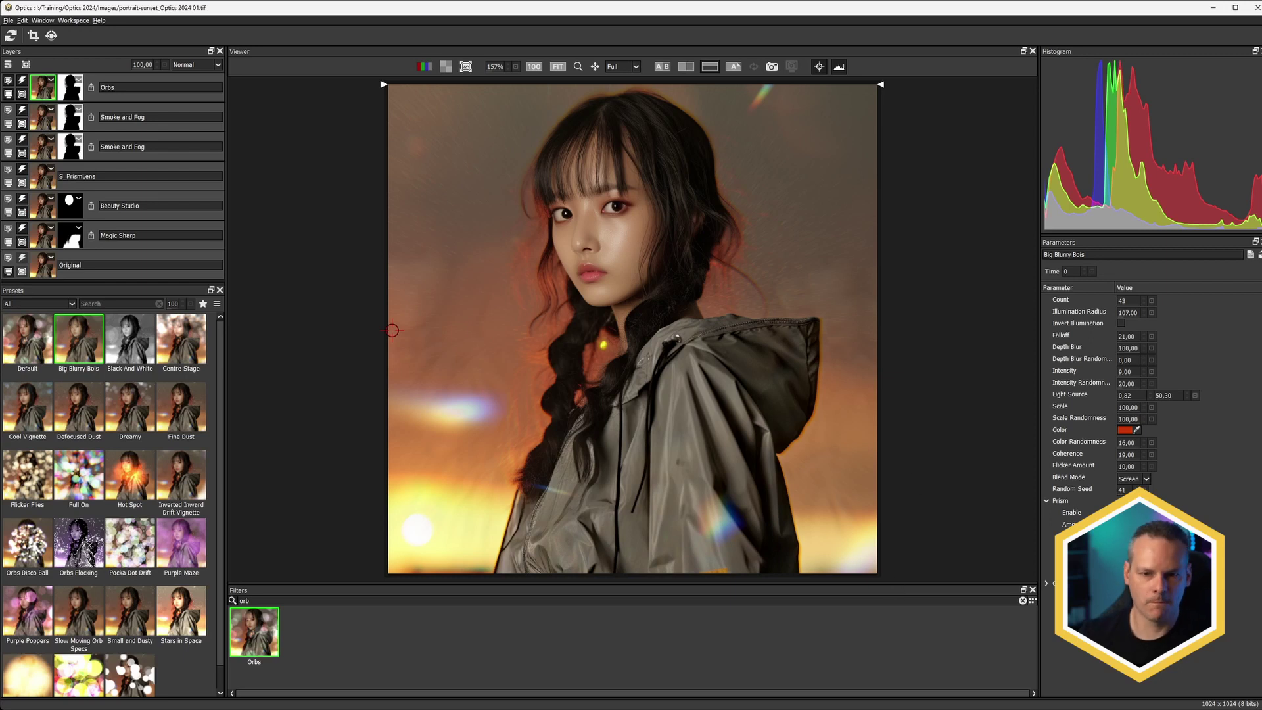
Add a Film Stocks filter on a new layer at 50 opacity and apply the Agfa Optima preset
left_click(8, 64)
type("film")
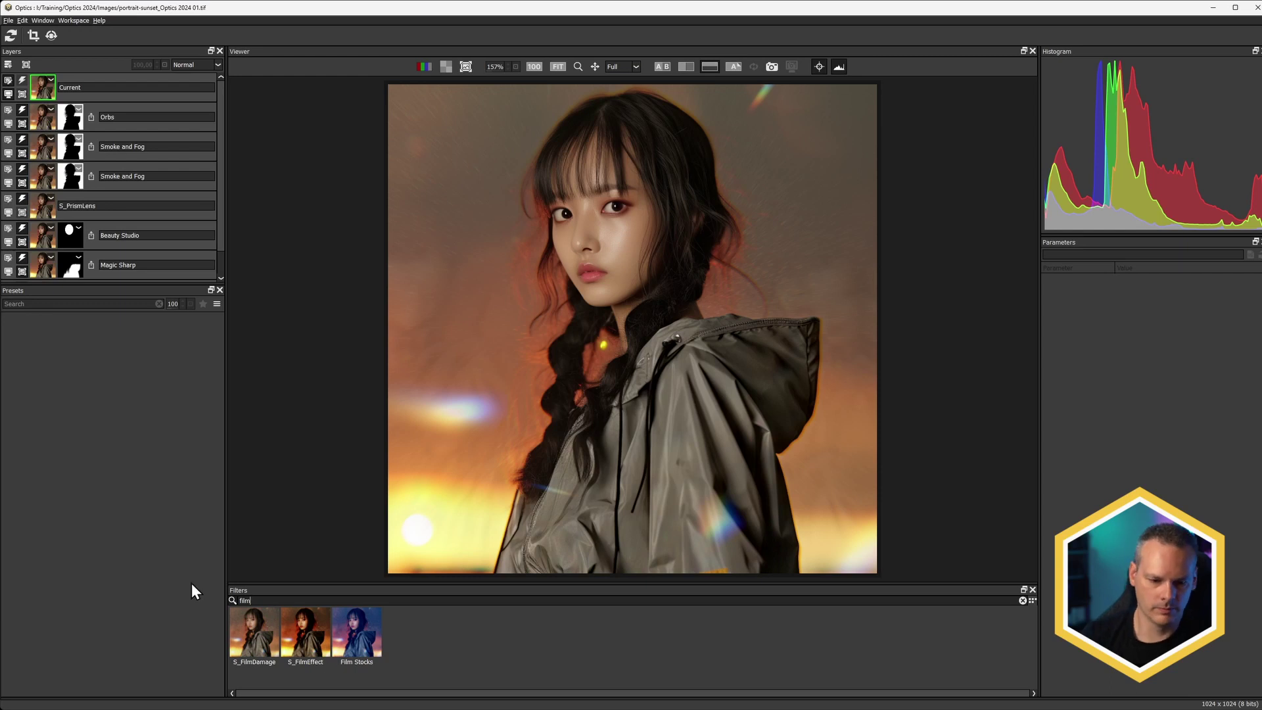
left_click(364, 641)
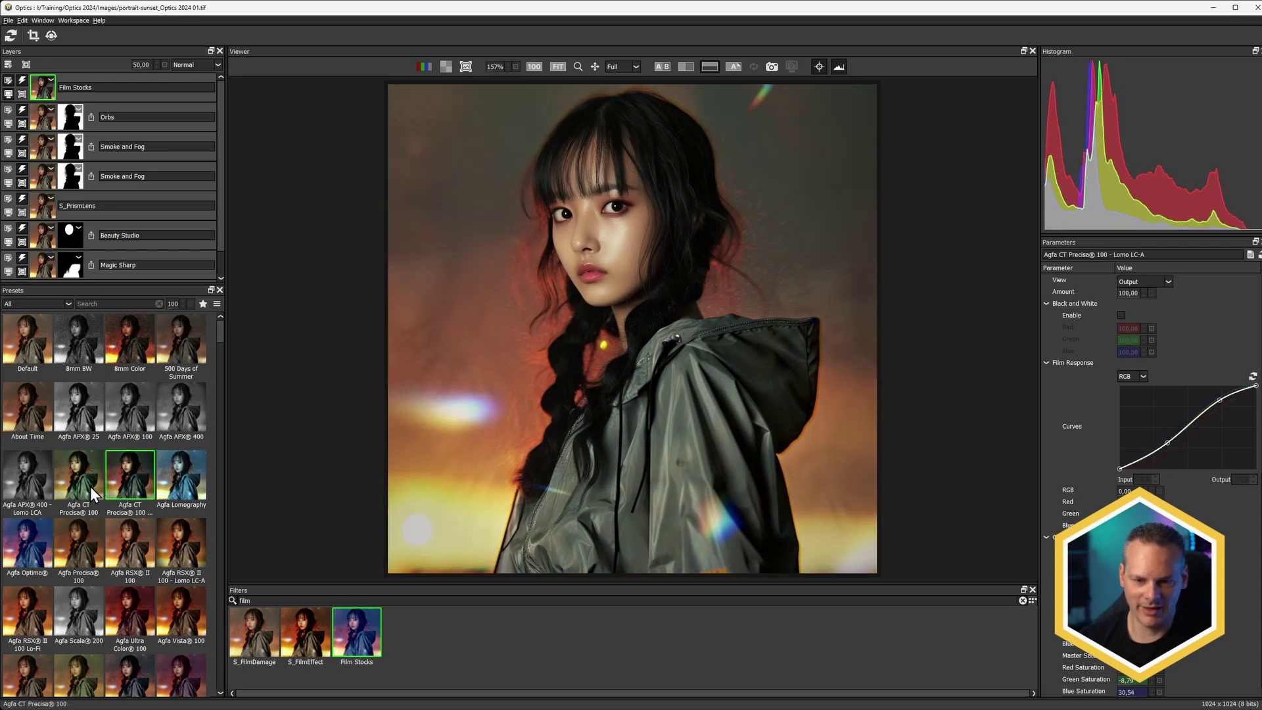
left_click(33, 532)
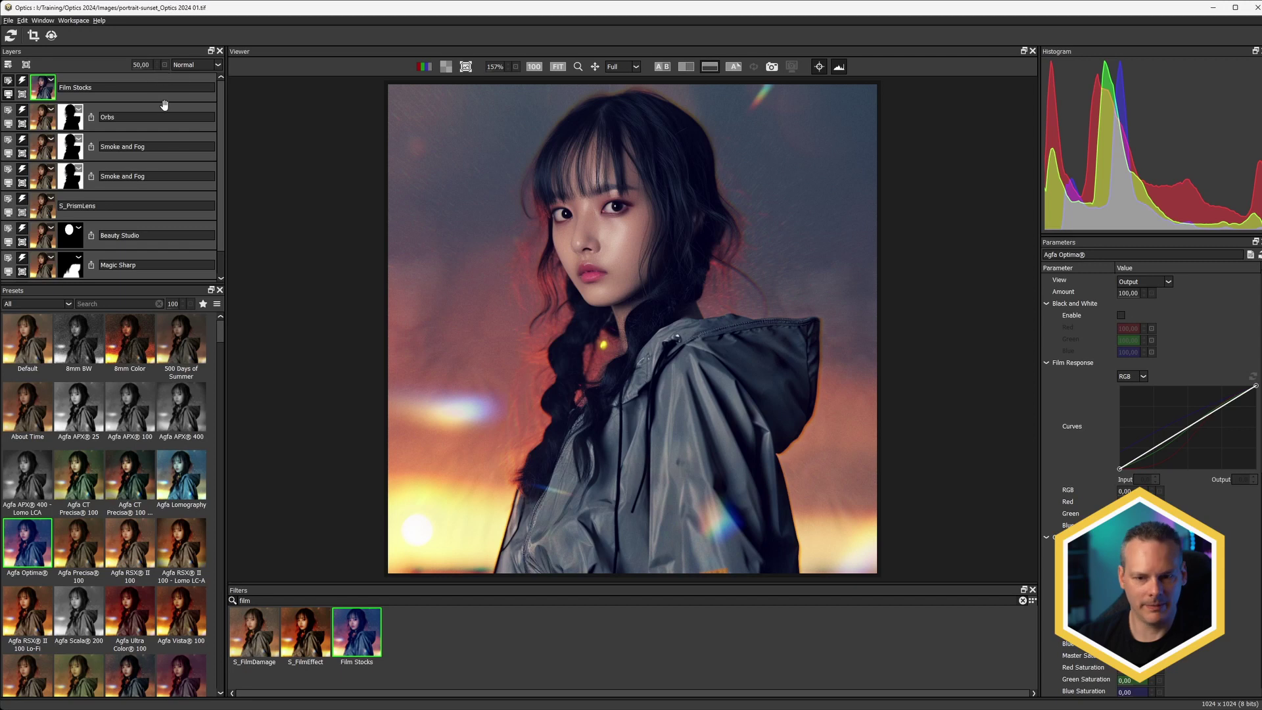
Compare the film grain on and off on the woman's face, and leave the Film Stocks grain disabled
scroll(1059, 545, "down", 10)
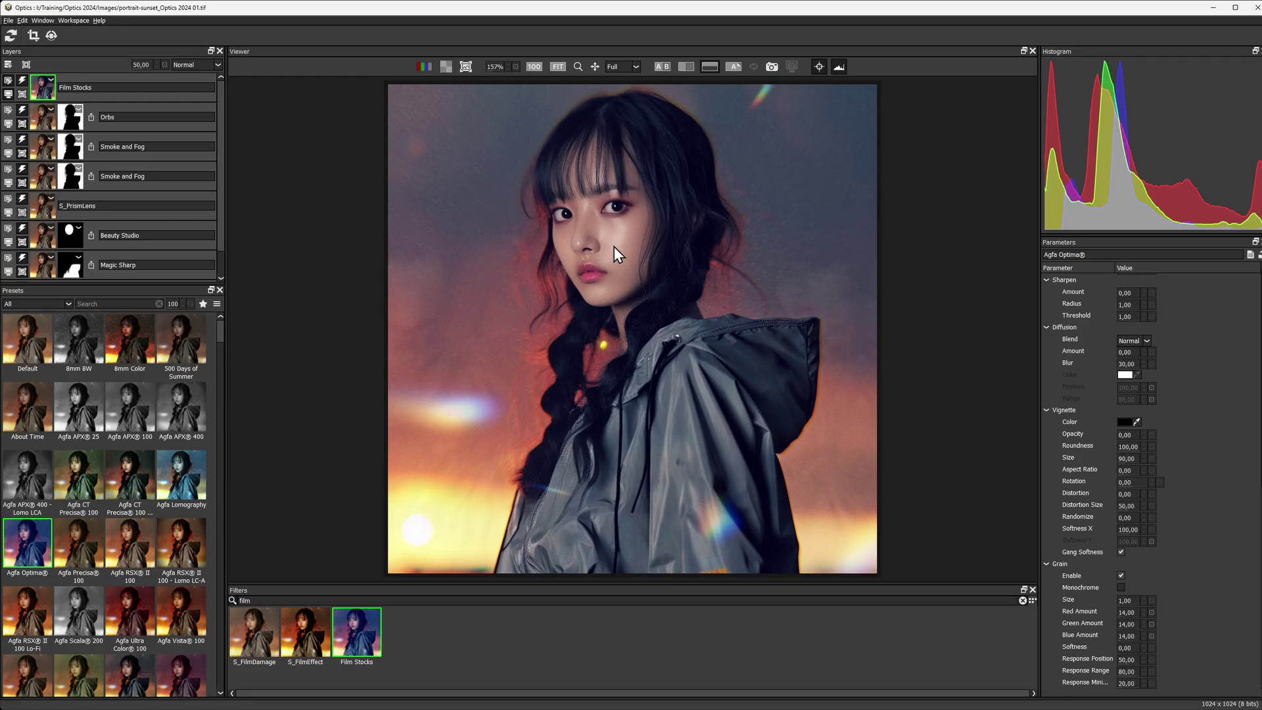
scroll(614, 247, "up", 8)
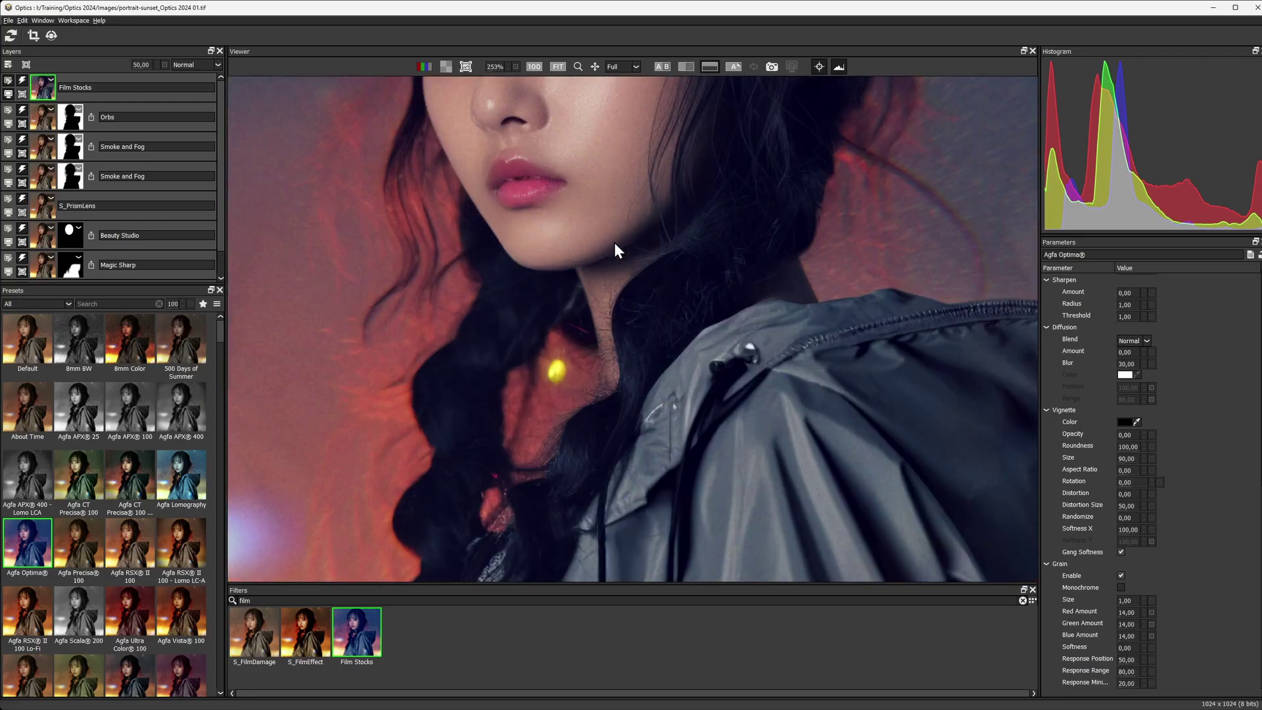
left_click_drag(616, 103, 544, 408)
scroll(546, 372, "down", 2)
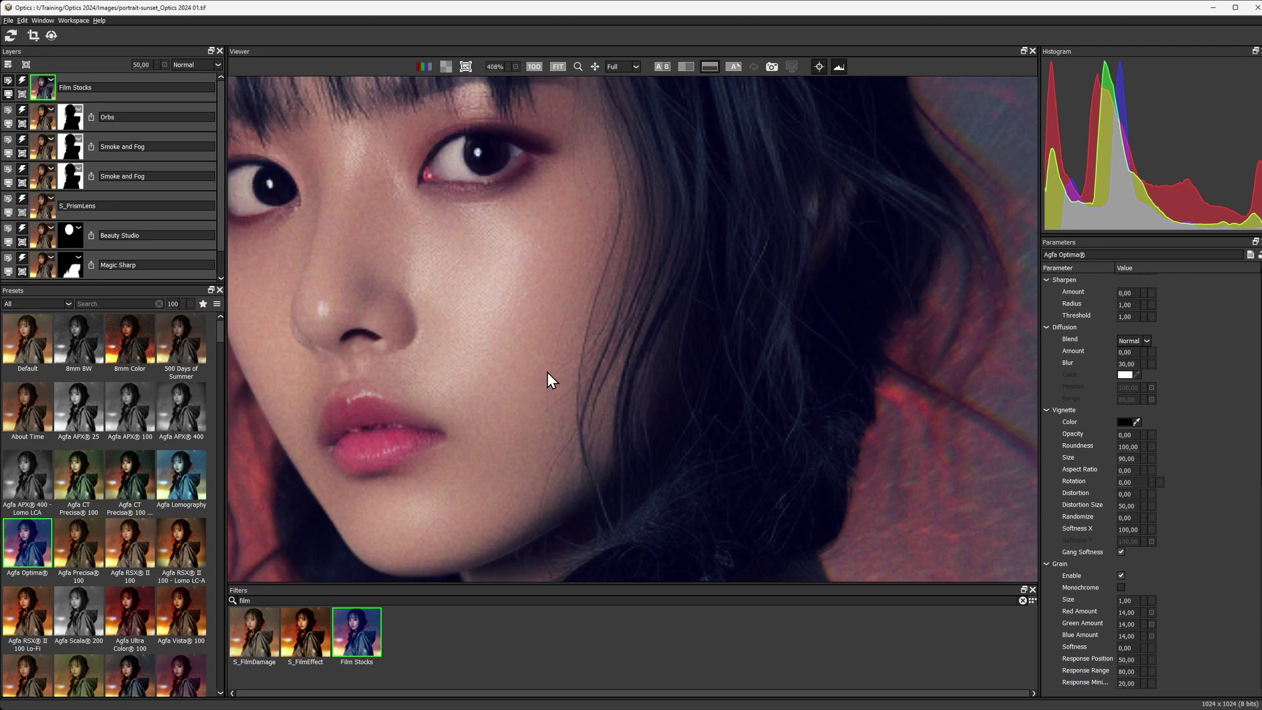
left_click(1121, 575)
left_click(1121, 574)
left_click(1122, 573)
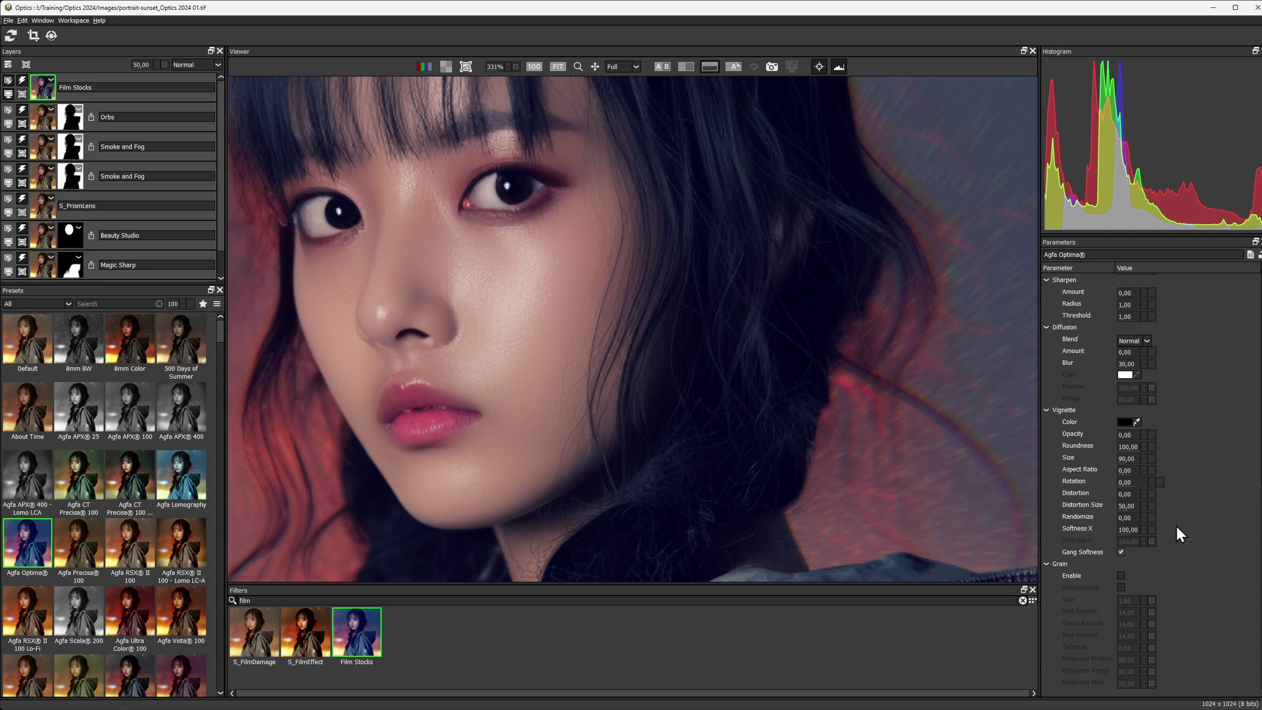
left_click(1118, 575)
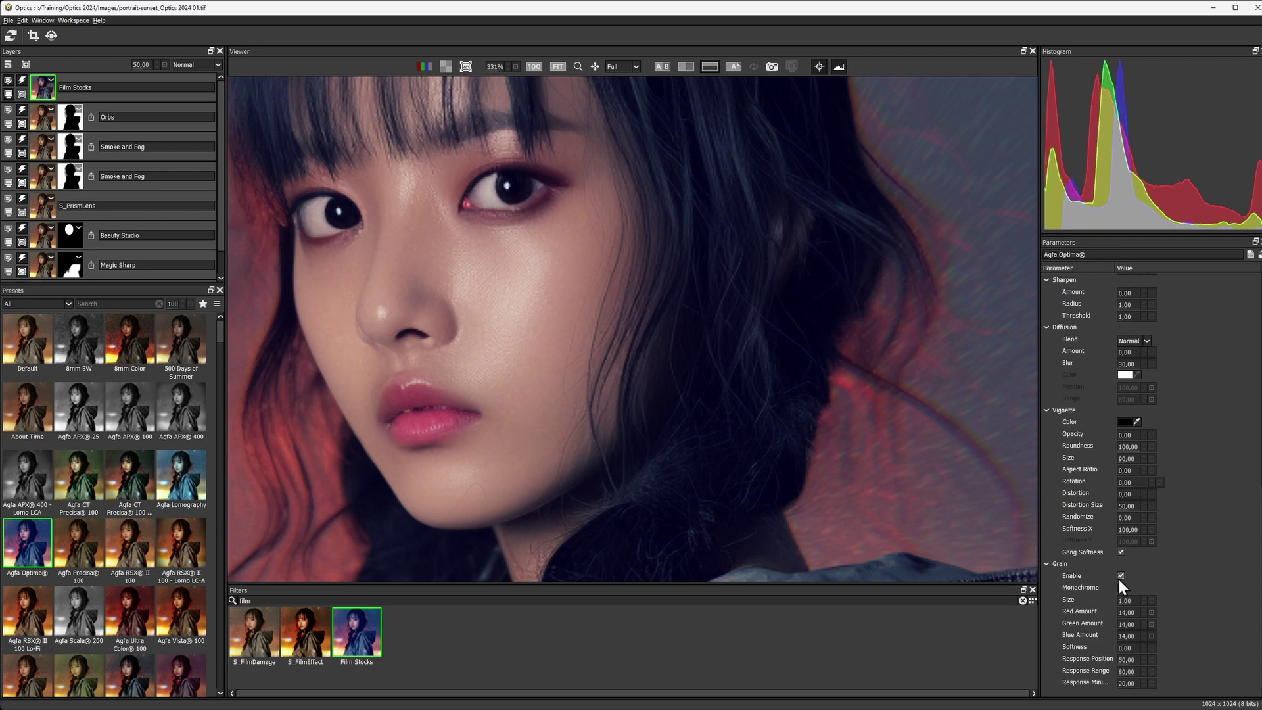
left_click(1120, 576)
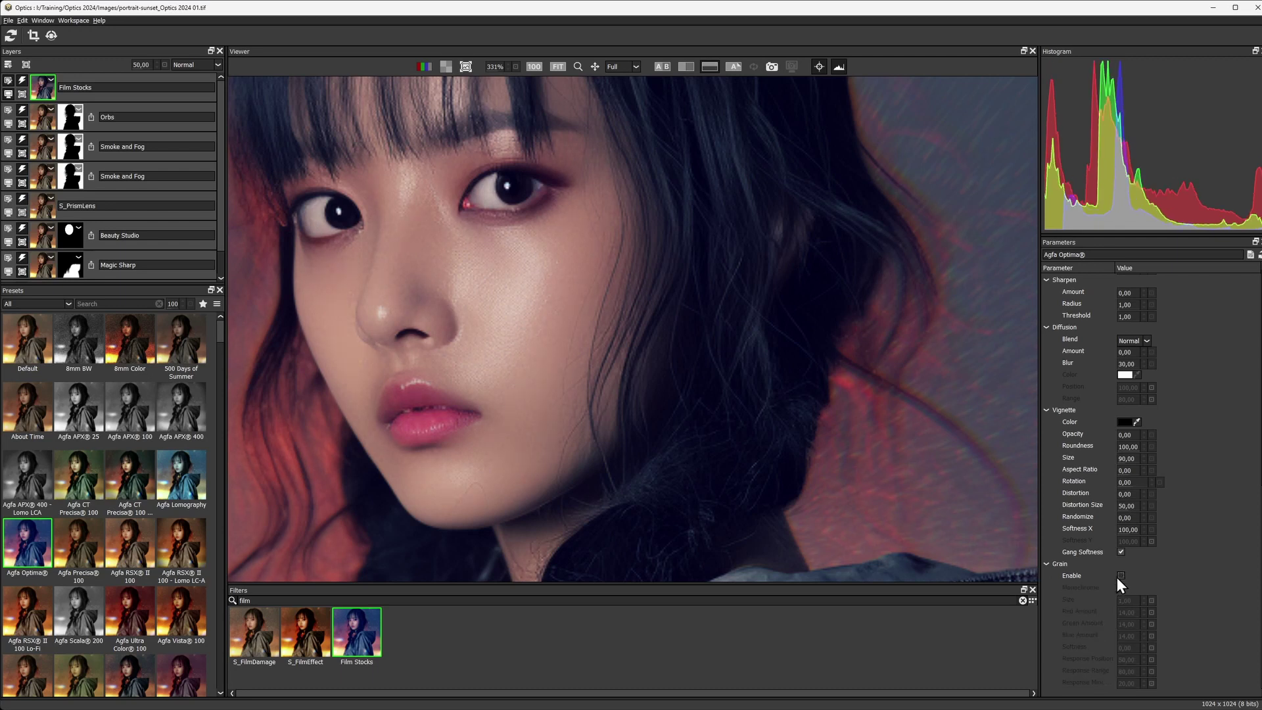
Leave the Film Stocks grain disabled, and add the S_UltraGrain filter on a new layer
left_click(1121, 575)
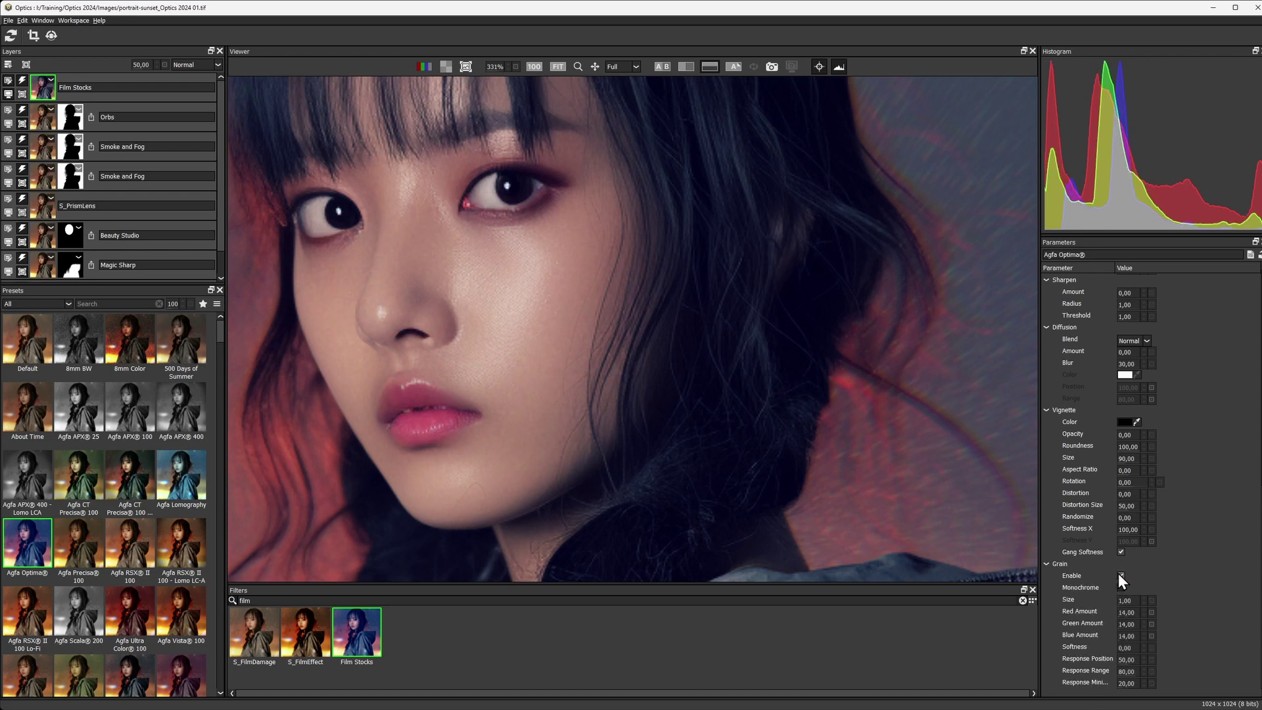
left_click(1121, 576)
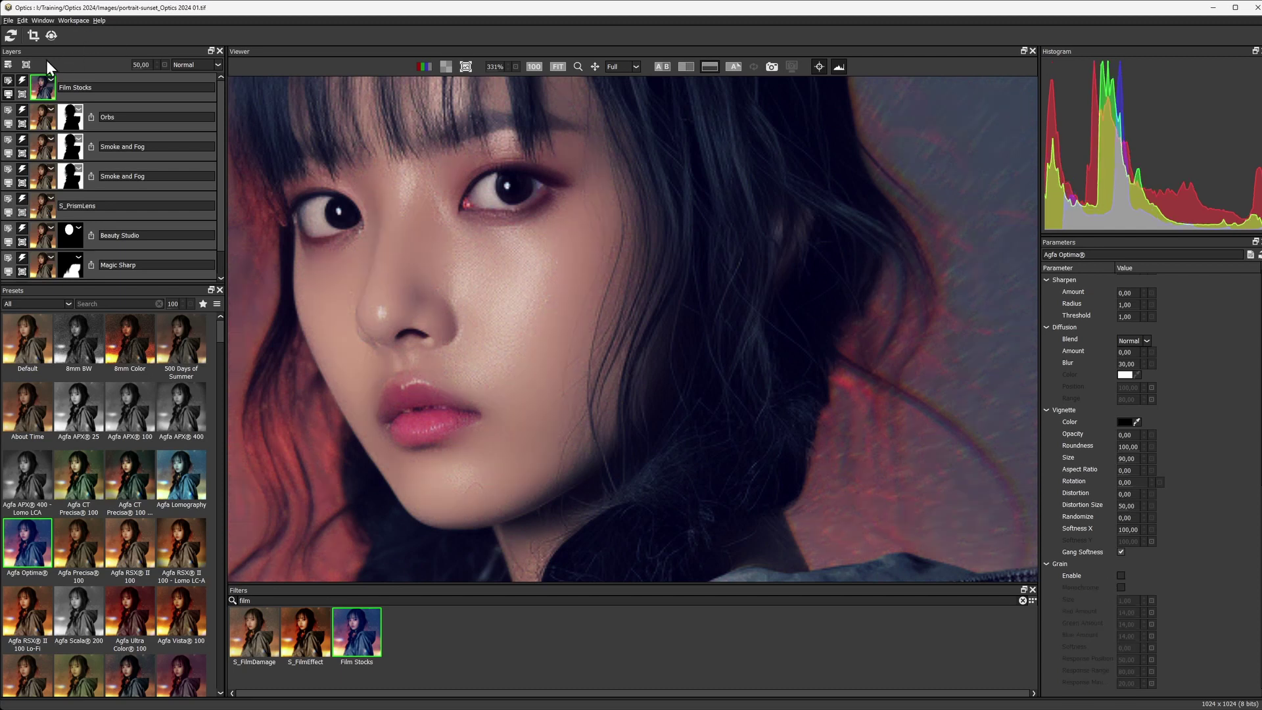
left_click(8, 64)
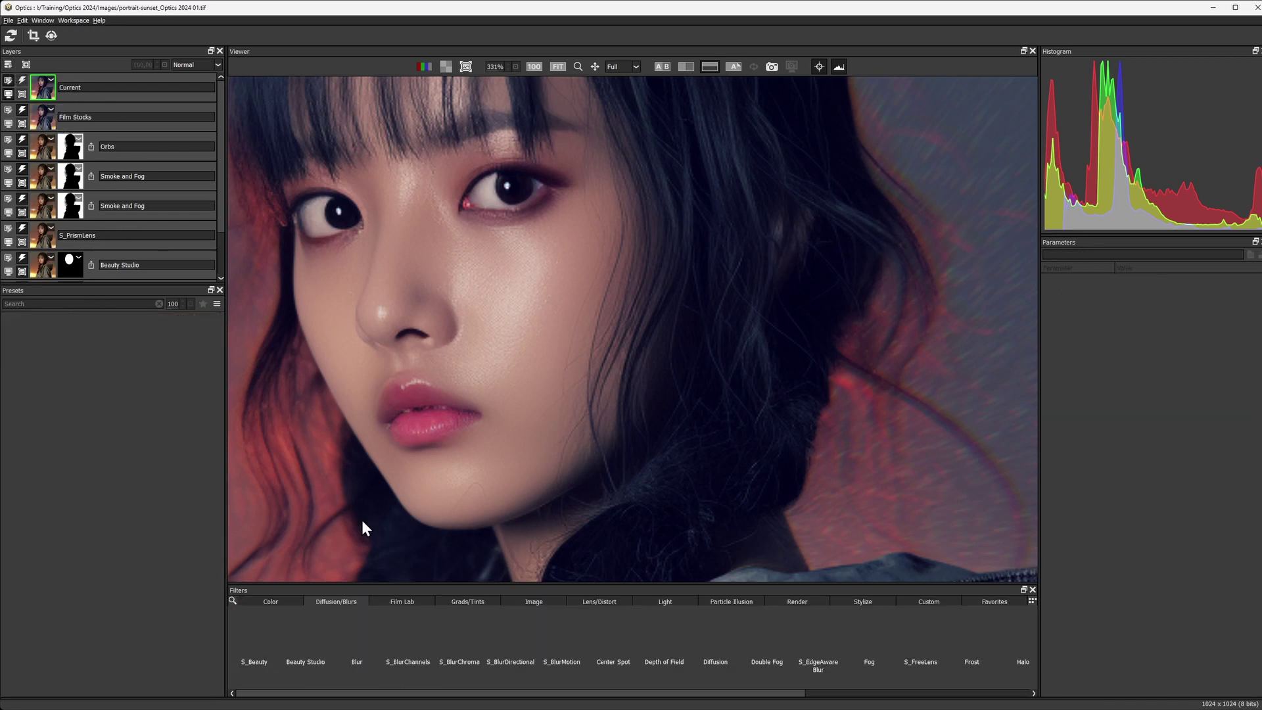
left_click(232, 600)
type("film")
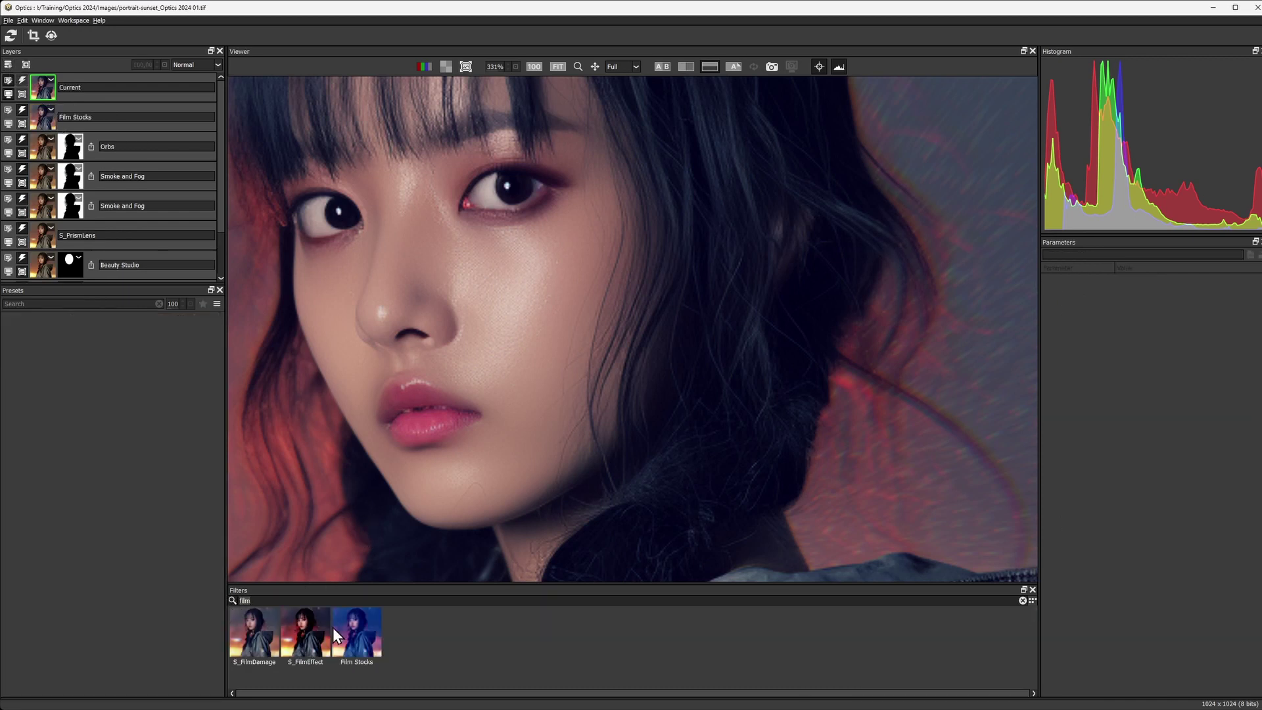
key("BackSpace")
key("BackSpace")
key("BackSpace")
key("BackSpace")
type("ultra")
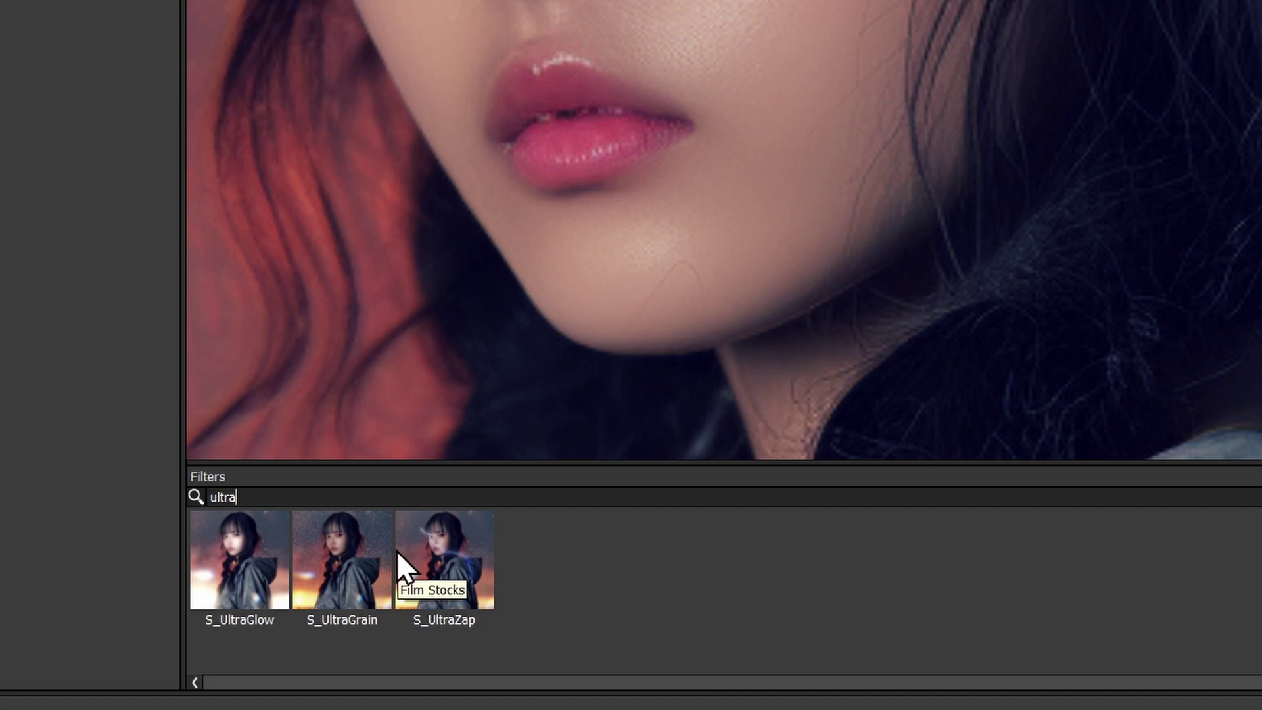
left_click(346, 564)
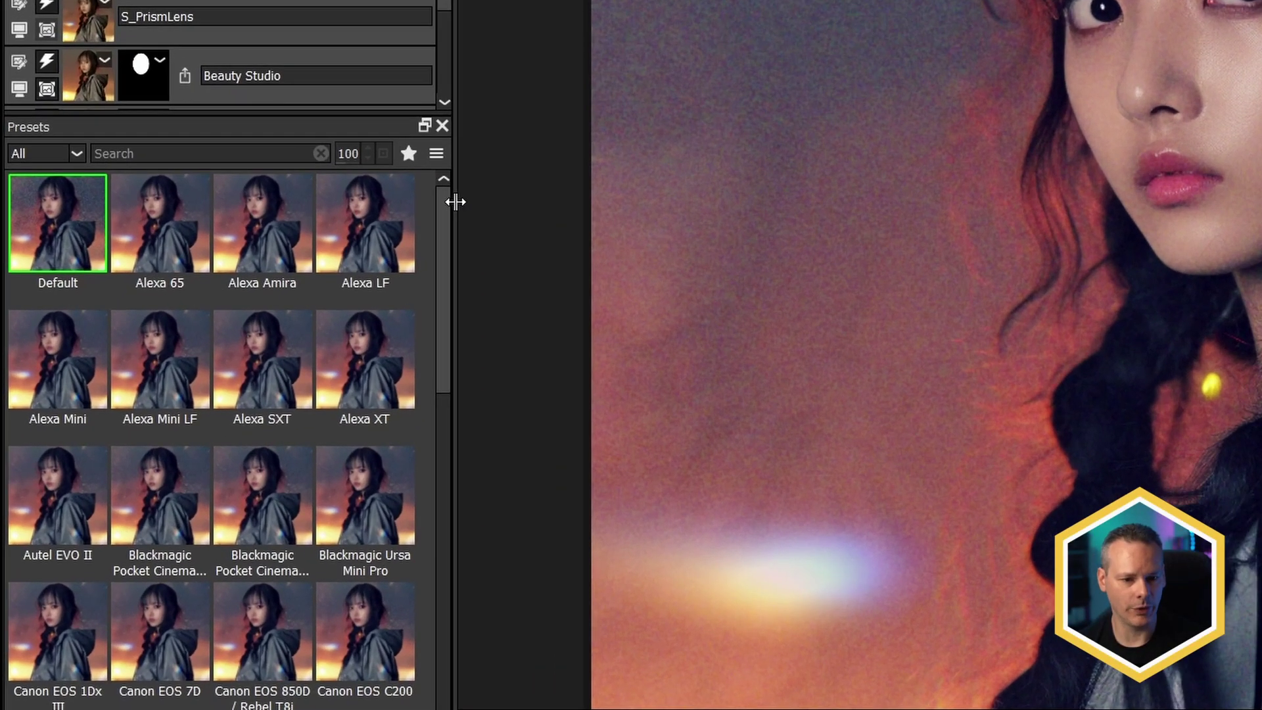
Widen the preset list and try the Sony Alpha A7S III, Mono - UltraFine and Mono - Tender grain presets
left_click_drag(454, 202, 684, 346)
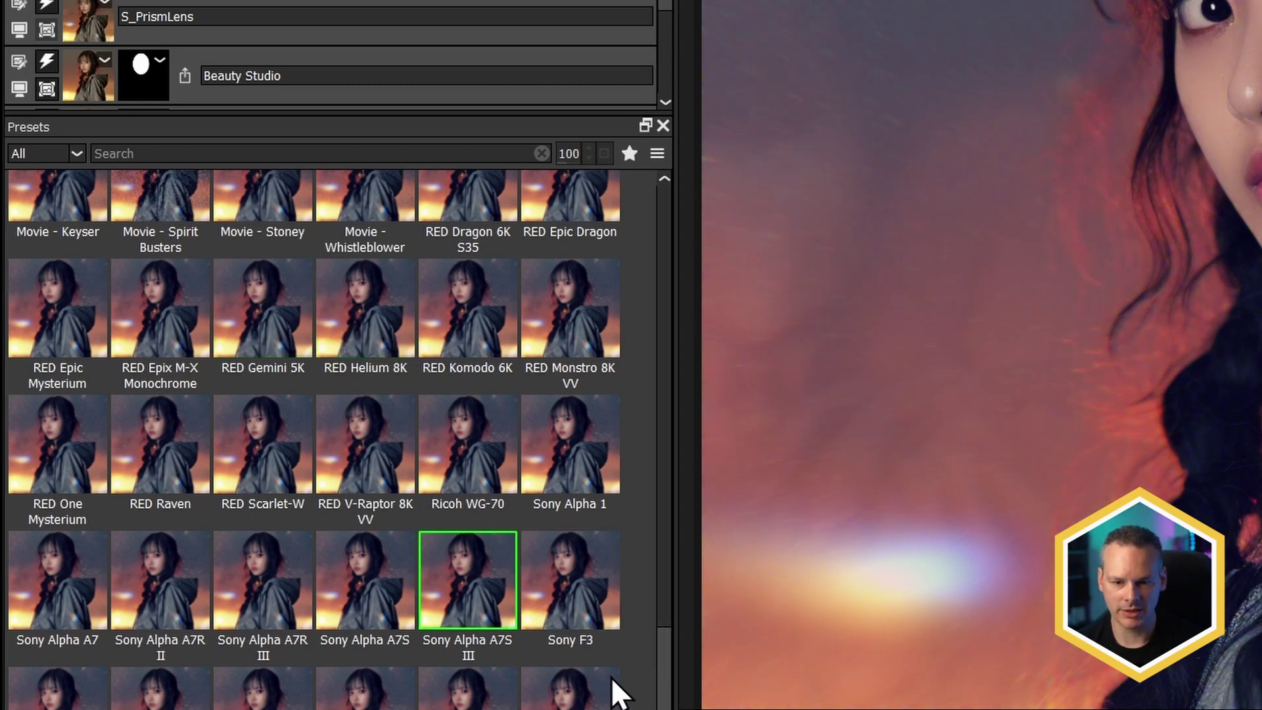
left_click_drag(665, 699, 642, 538)
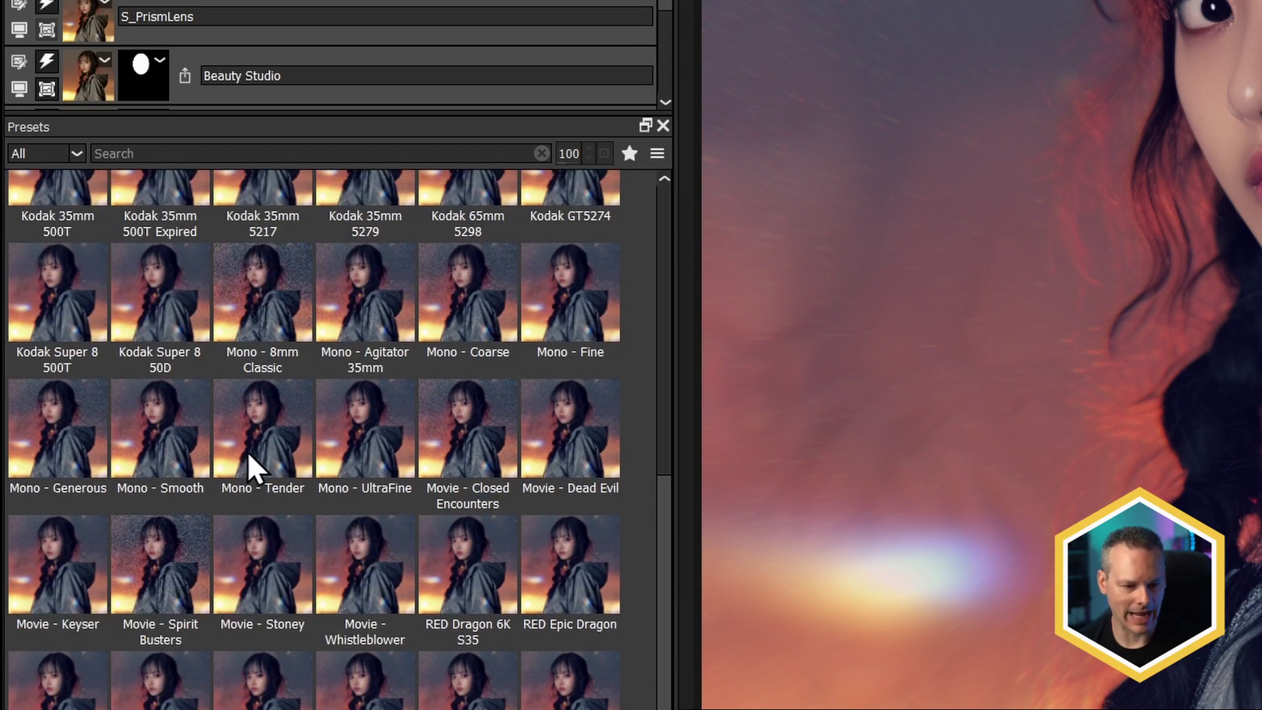
left_click(528, 472)
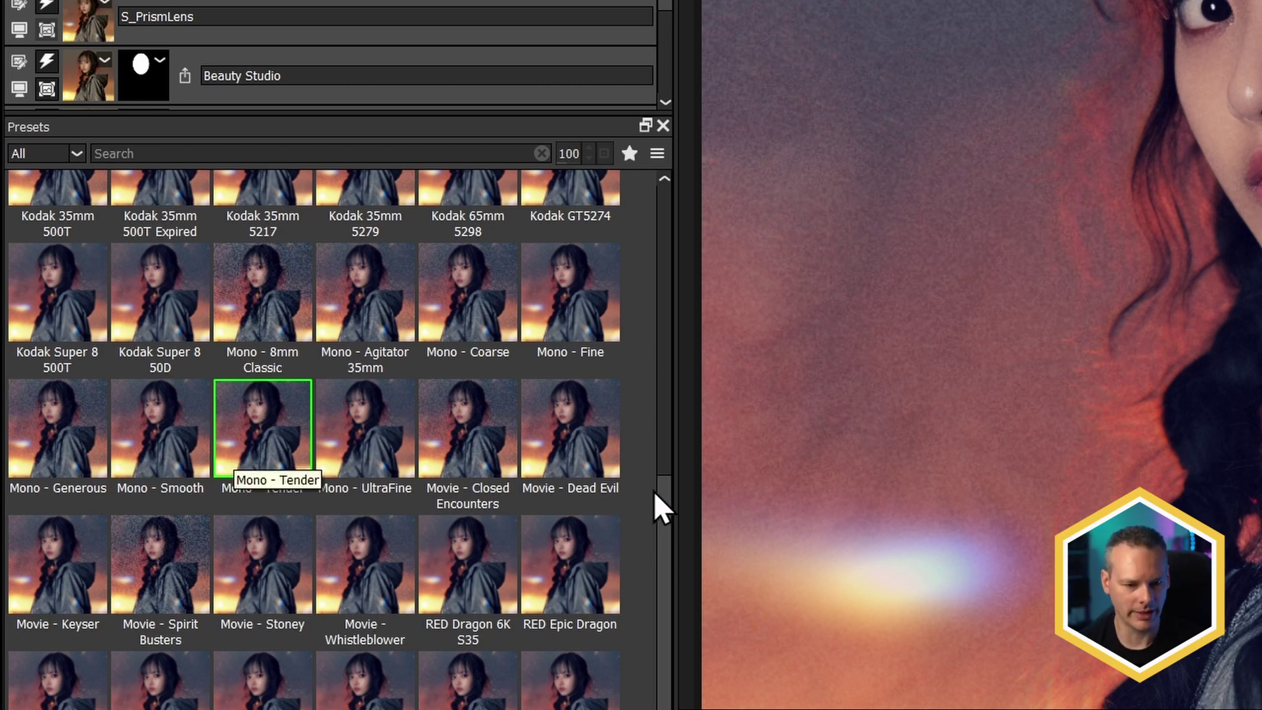
left_click_drag(662, 499, 669, 411)
left_click(81, 155)
left_click(82, 169)
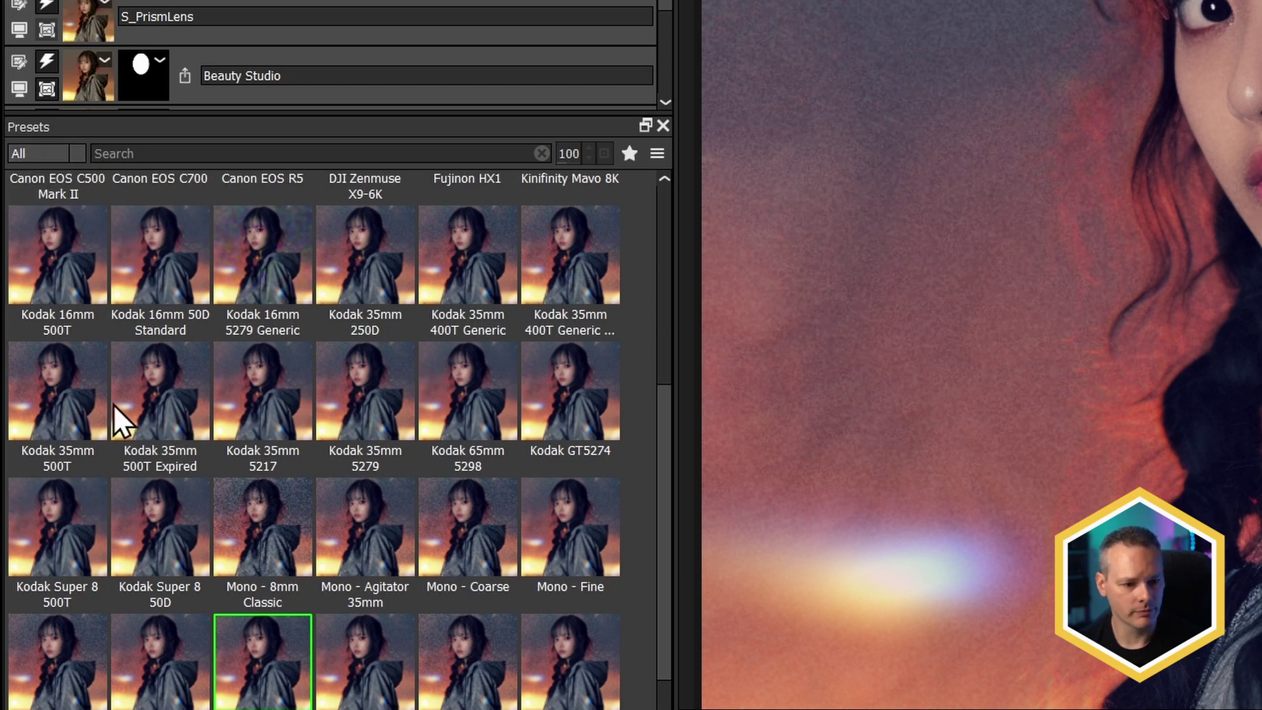
Apply the Kodak 35mm 5279 preset to the S_UltraGrain layer
left_click(463, 426)
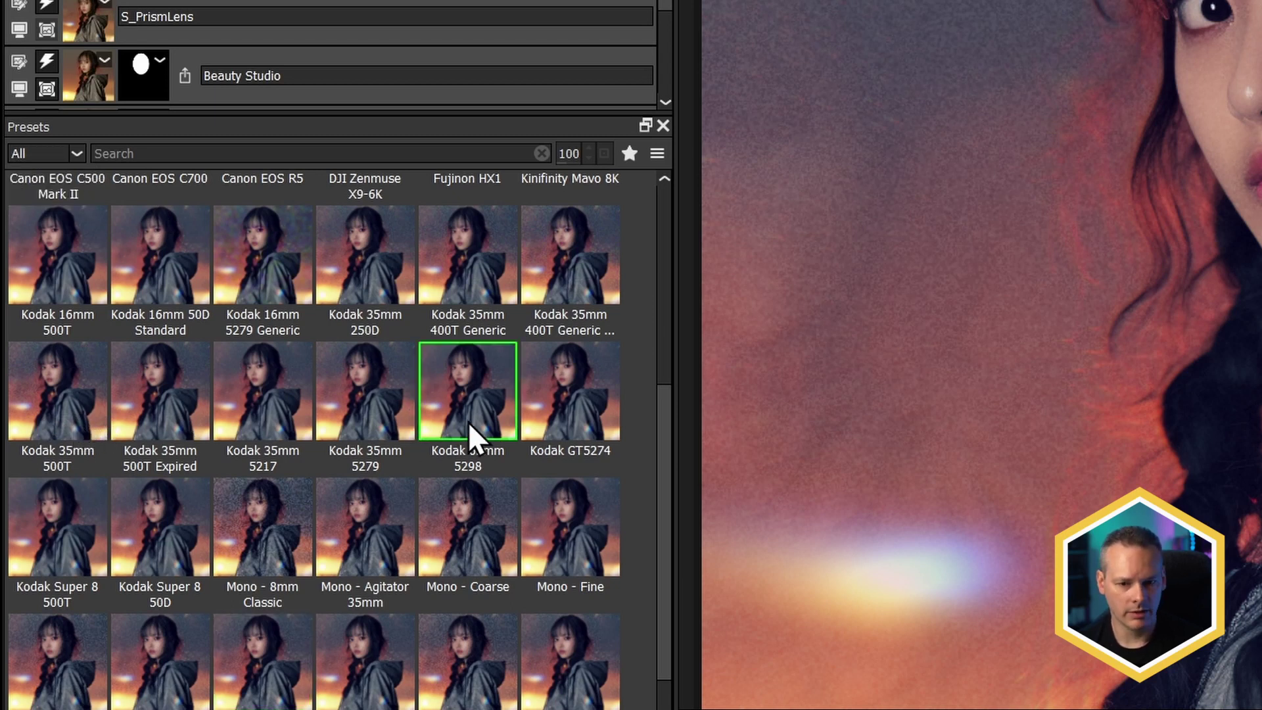
left_click(272, 415)
left_click(380, 405)
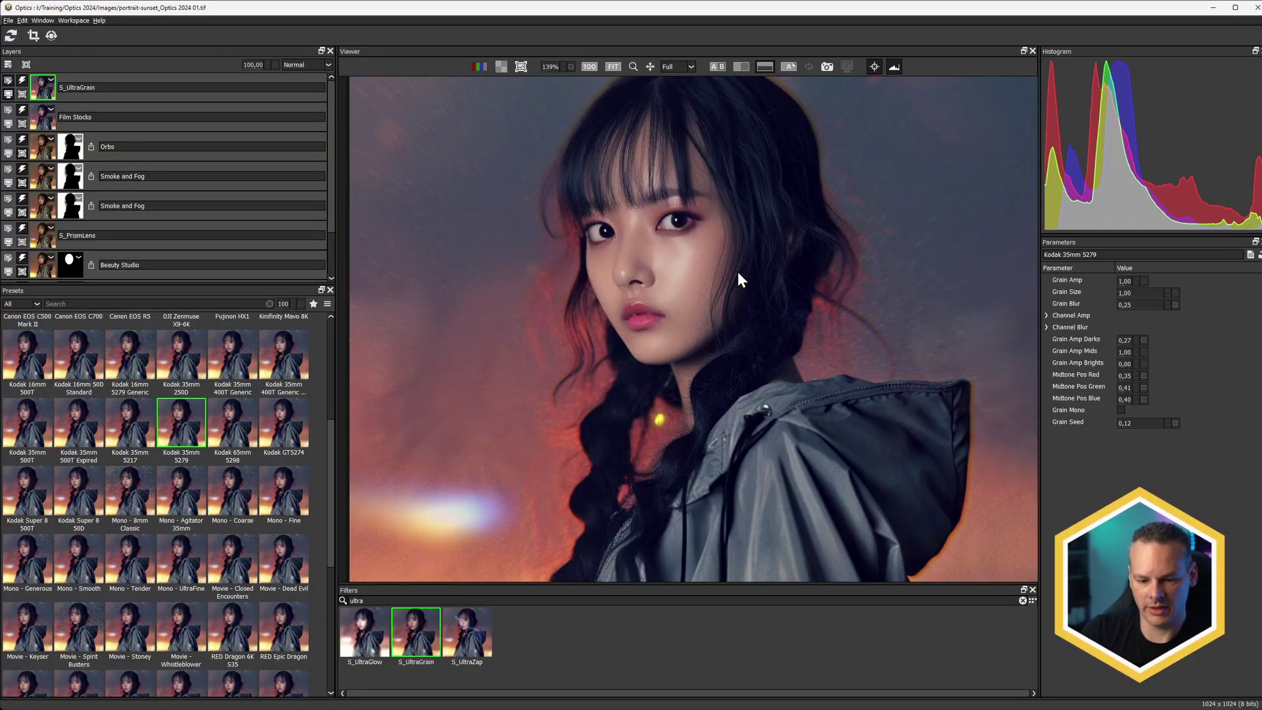
Try Grain Amp at 0.00 and 2.00 and Grain Size at 0.69, and restore both to 1.00
scroll(737, 270, "up", 5)
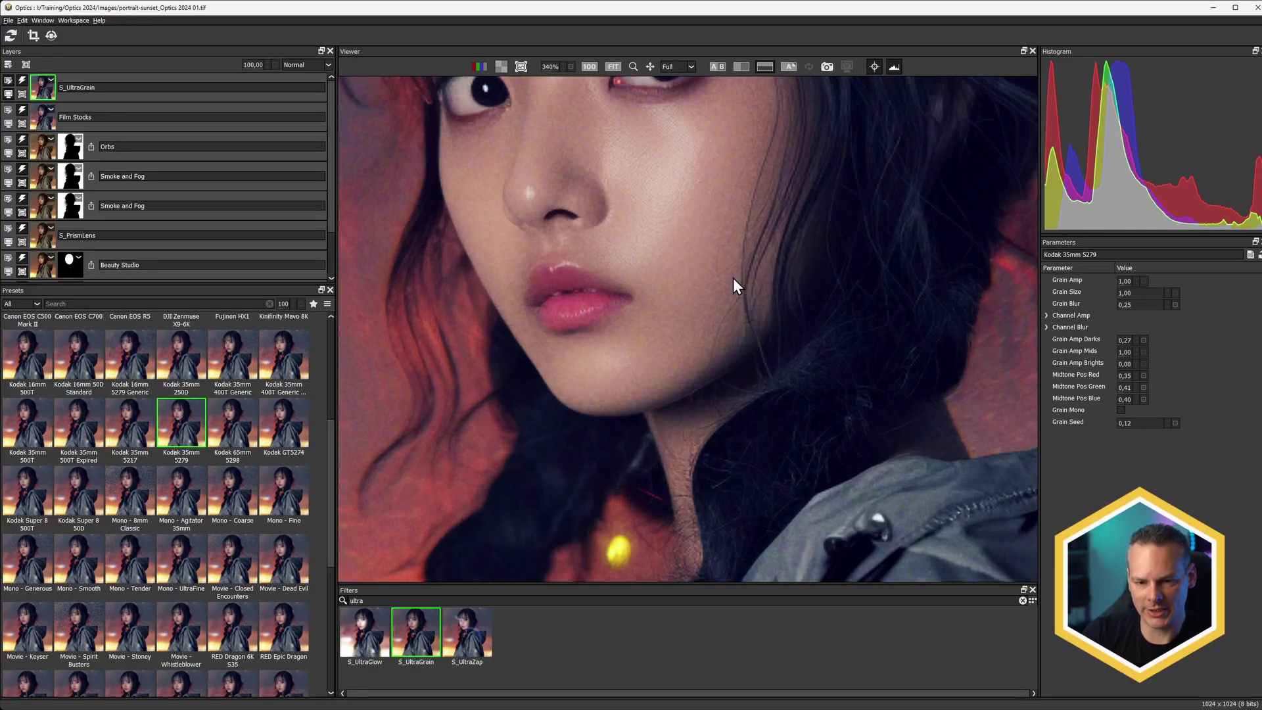
left_click_drag(740, 276, 661, 521)
left_click_drag(777, 423, 660, 382)
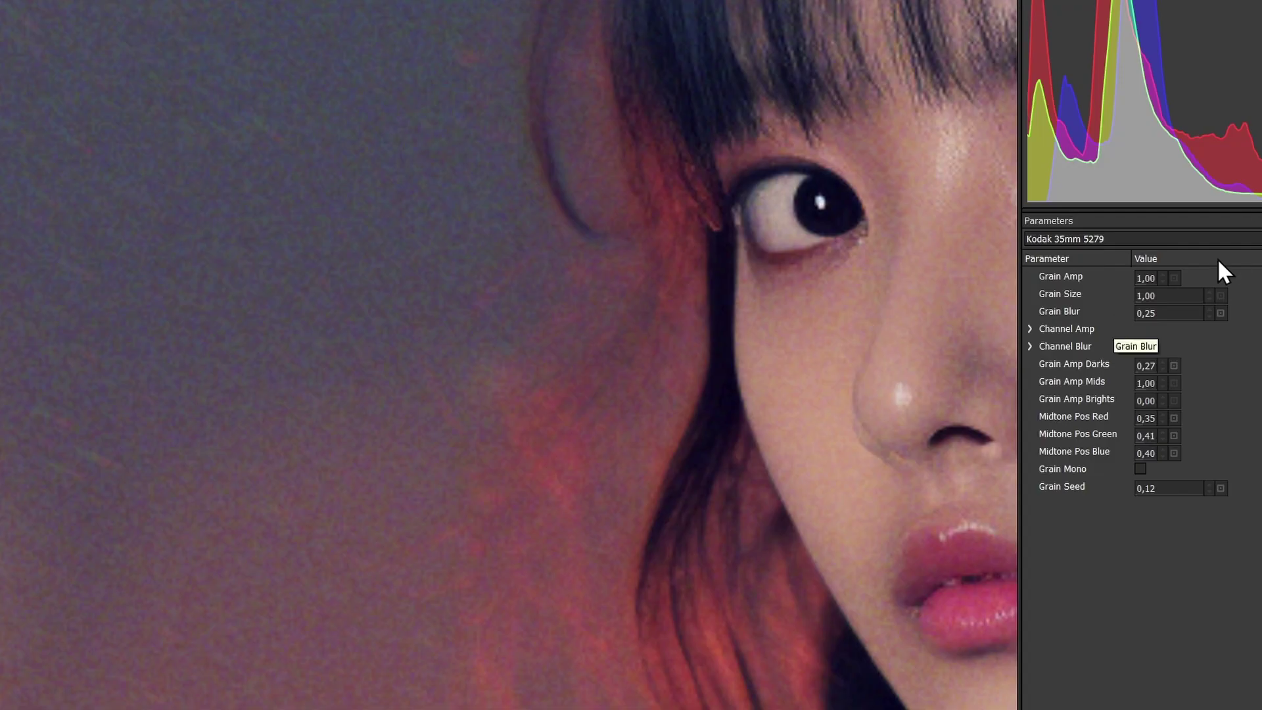
left_click_drag(1102, 283, 961, 296)
left_click_drag(1150, 280, 1148, 288)
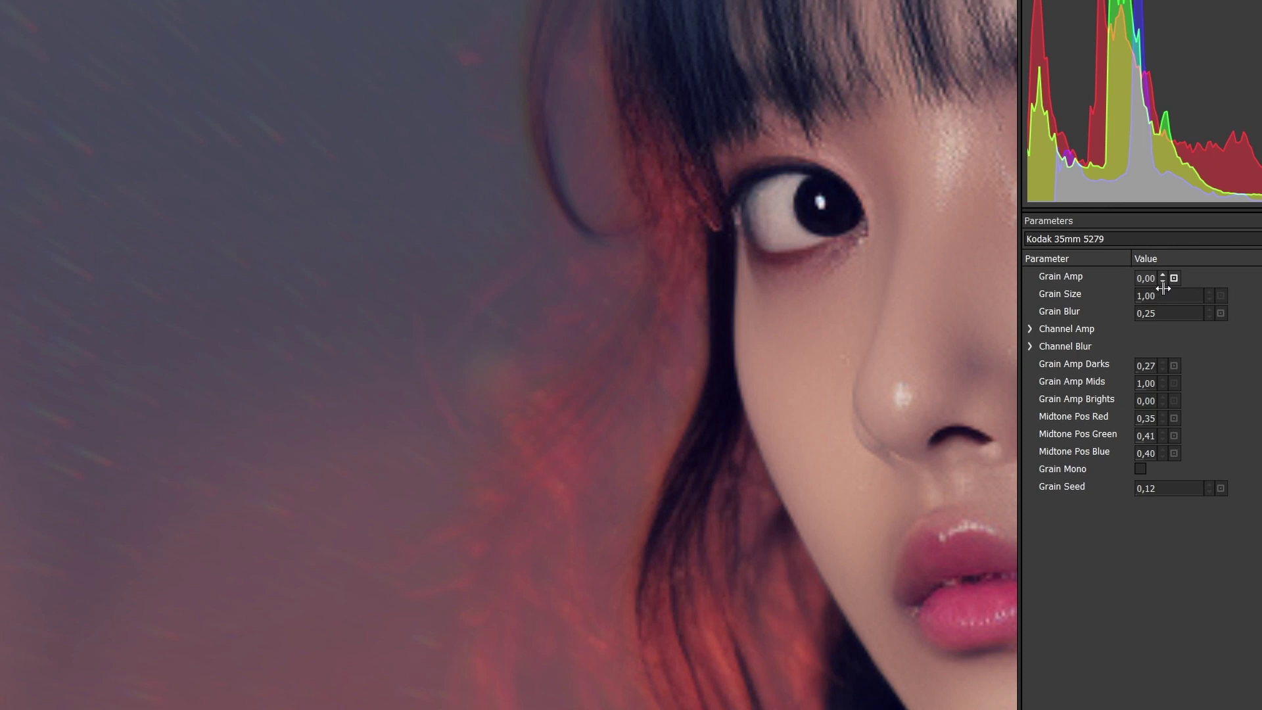
left_click_drag(1175, 287, 1256, 278)
left_click(1173, 278)
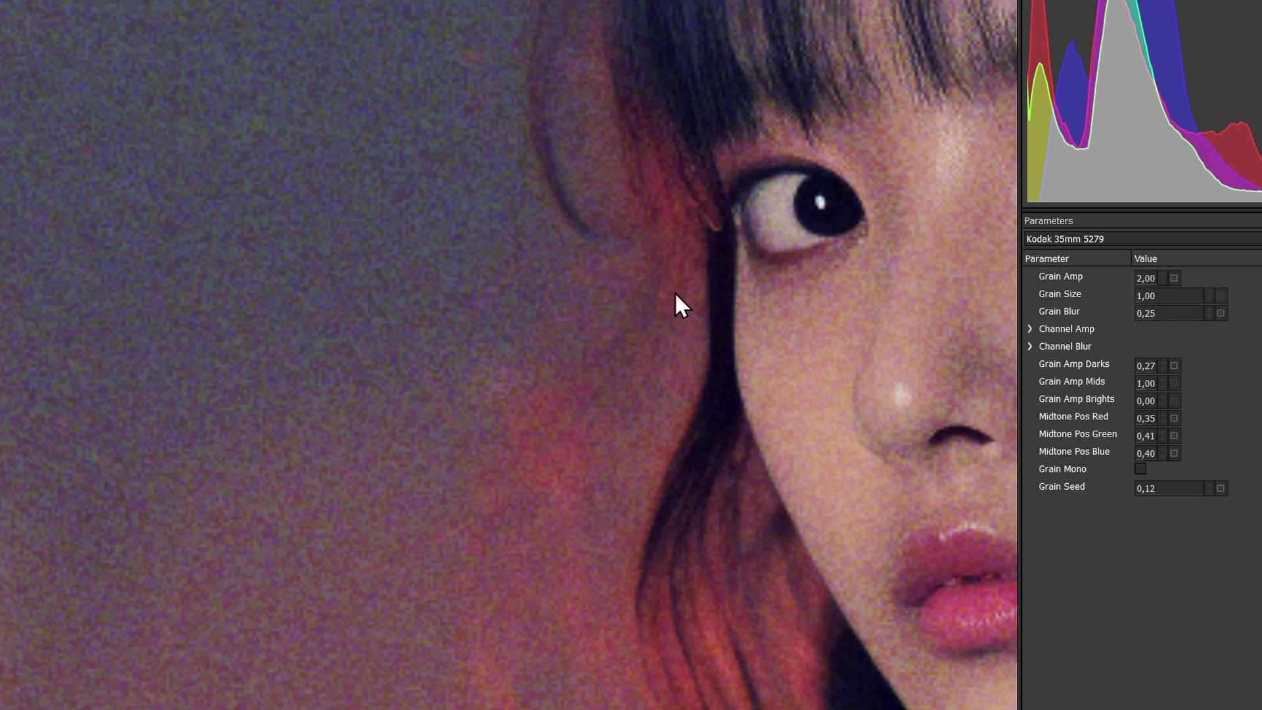
mouse_move(1163, 295)
left_mouse_down()
mouse_move(1202, 296)
mouse_move(1139, 301)
left_mouse_up()
left_click_drag(1157, 304, 1158, 288)
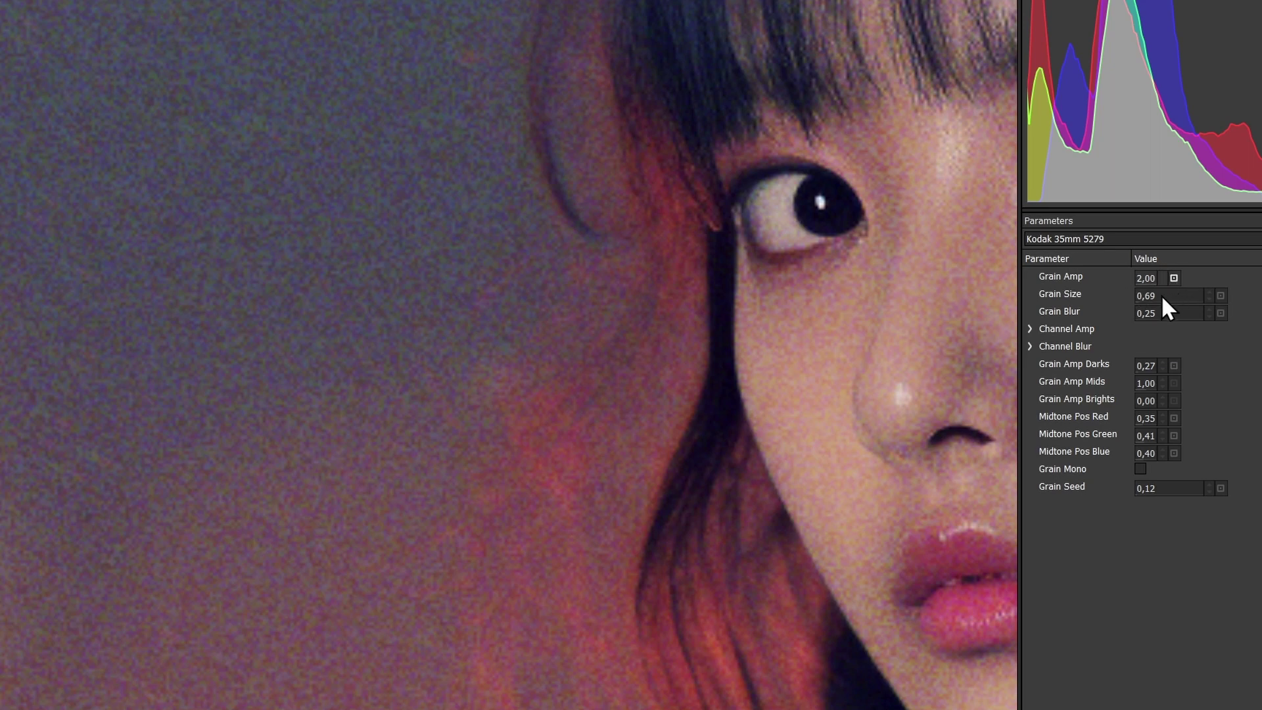
left_click_drag(1146, 278, 1142, 261)
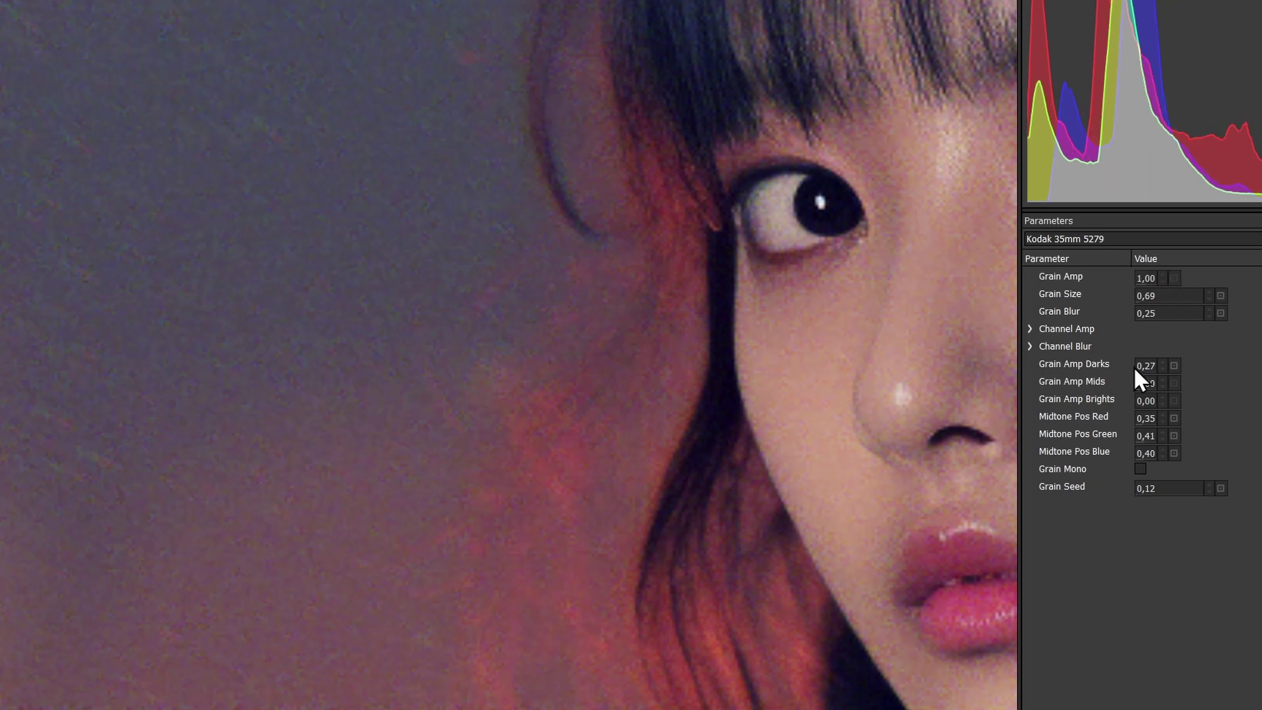
left_click(1220, 295)
Set Grain Amp Brights to 0.50, and inspect the Channel Amp and Channel Blur parameters
left_click_drag(1165, 401, 1091, 404)
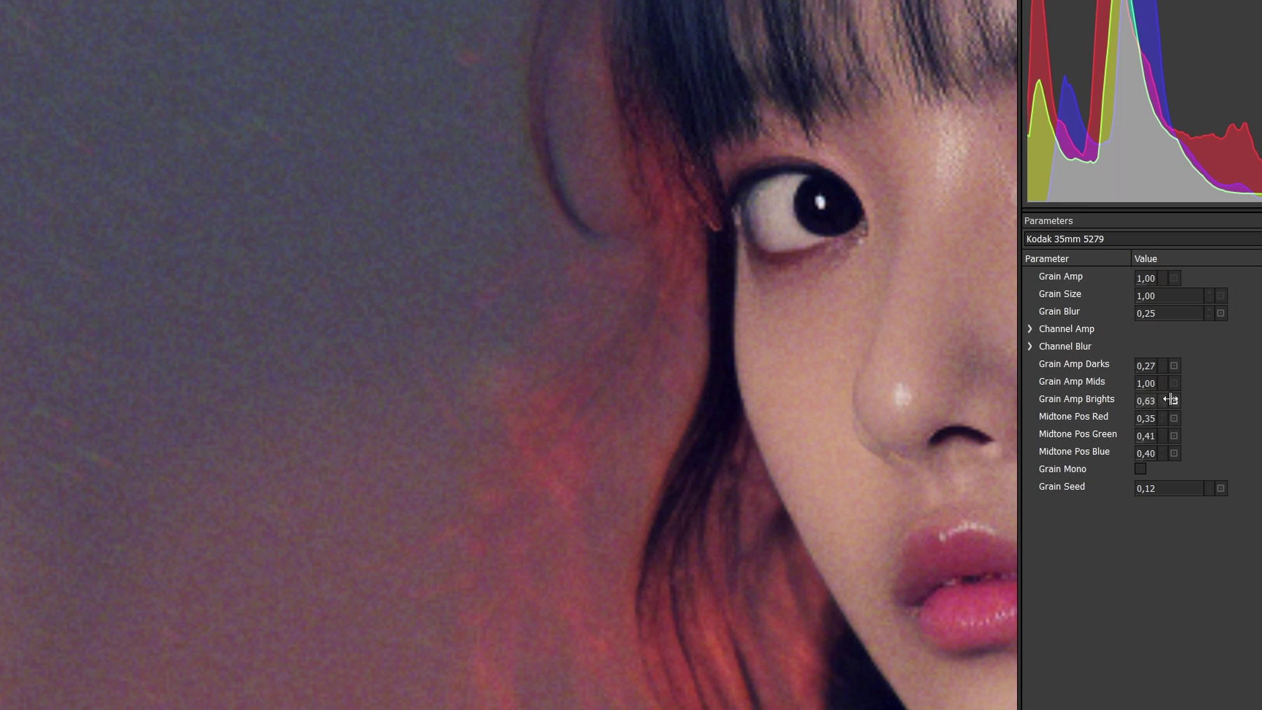
left_click_drag(1169, 399, 1108, 373)
left_click(1030, 345)
left_click(1029, 329)
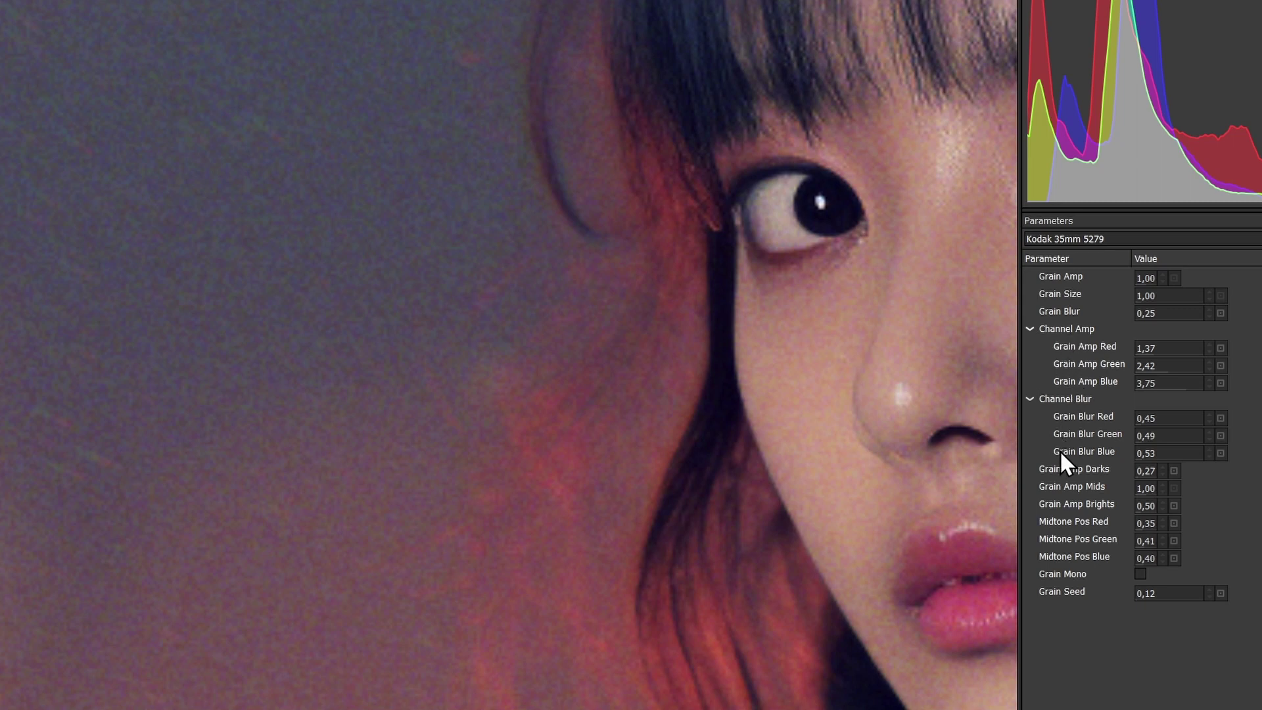
left_click(1028, 397)
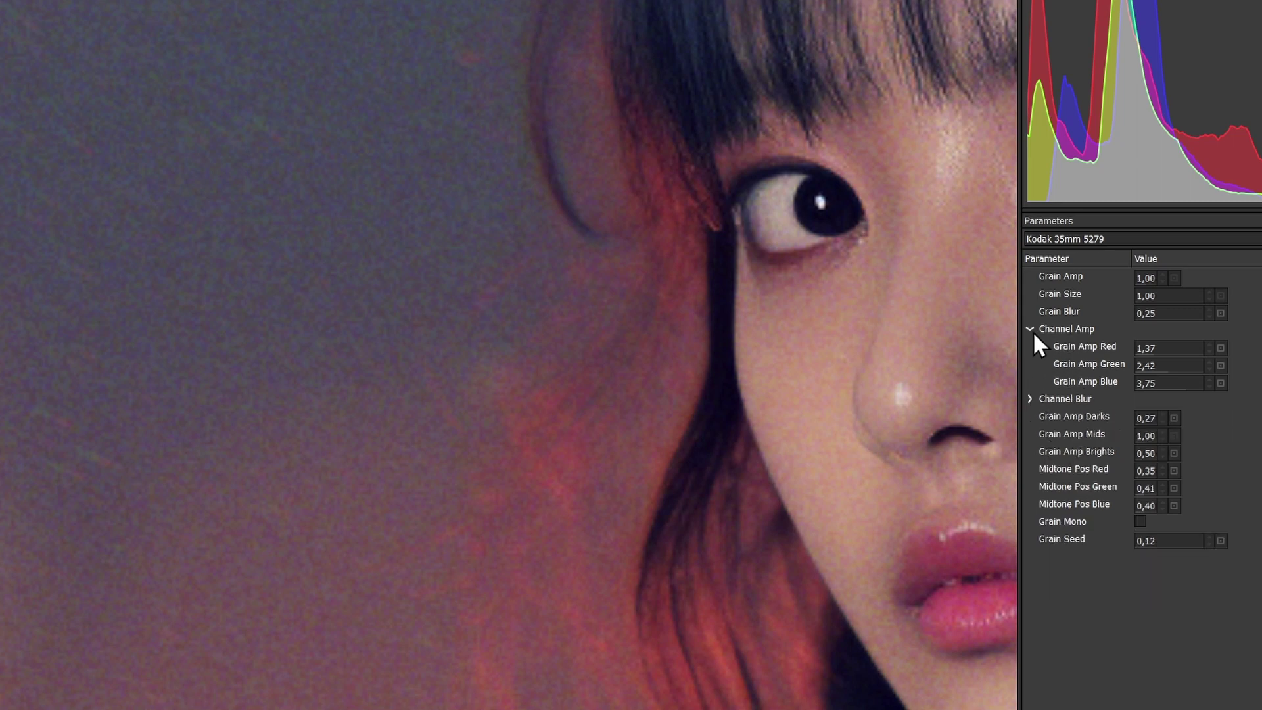
left_click(1029, 328)
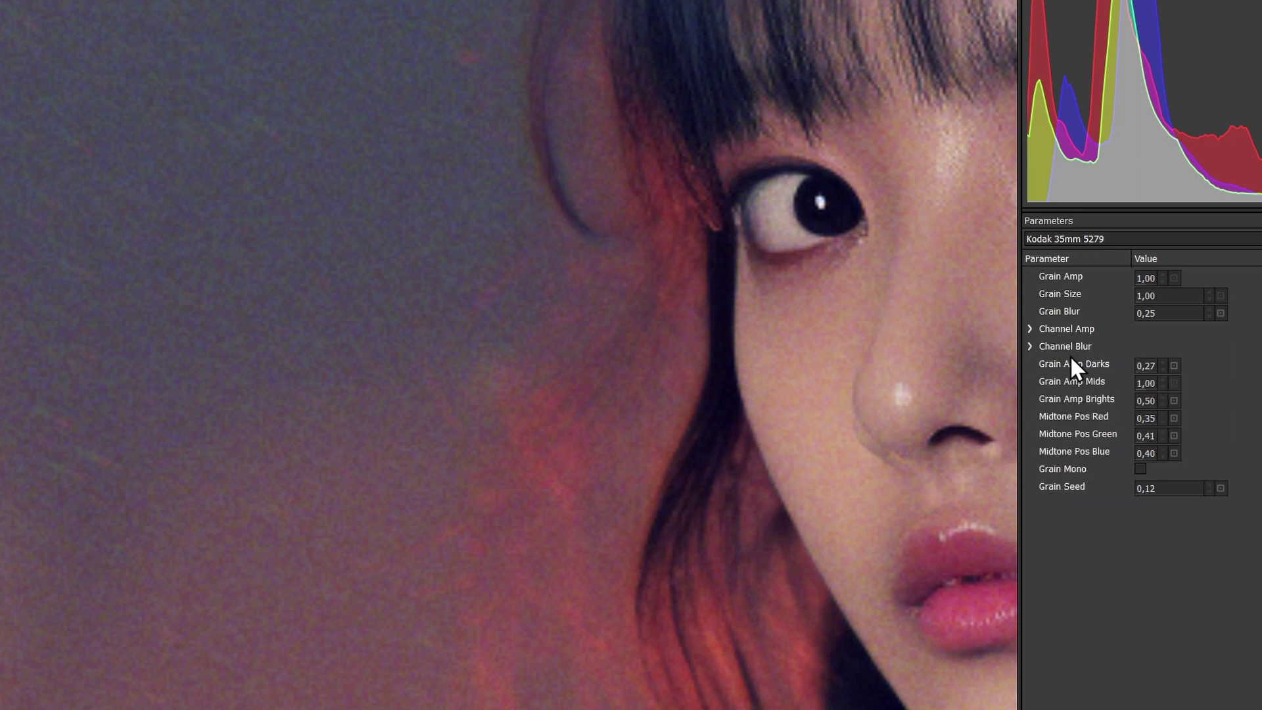
Reduce the overall Grain Amp of the S_UltraGrain layer to 0.78
left_click_drag(1136, 290, 1117, 282)
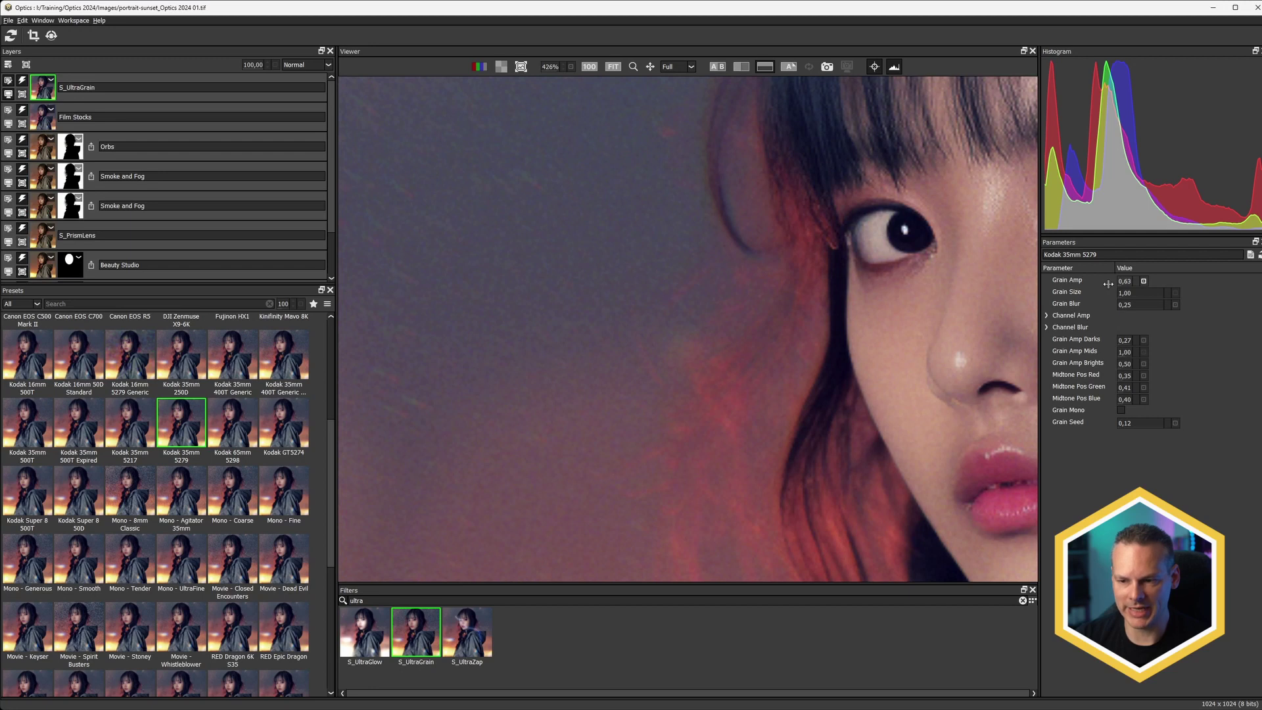
left_click_drag(1109, 284, 1119, 283)
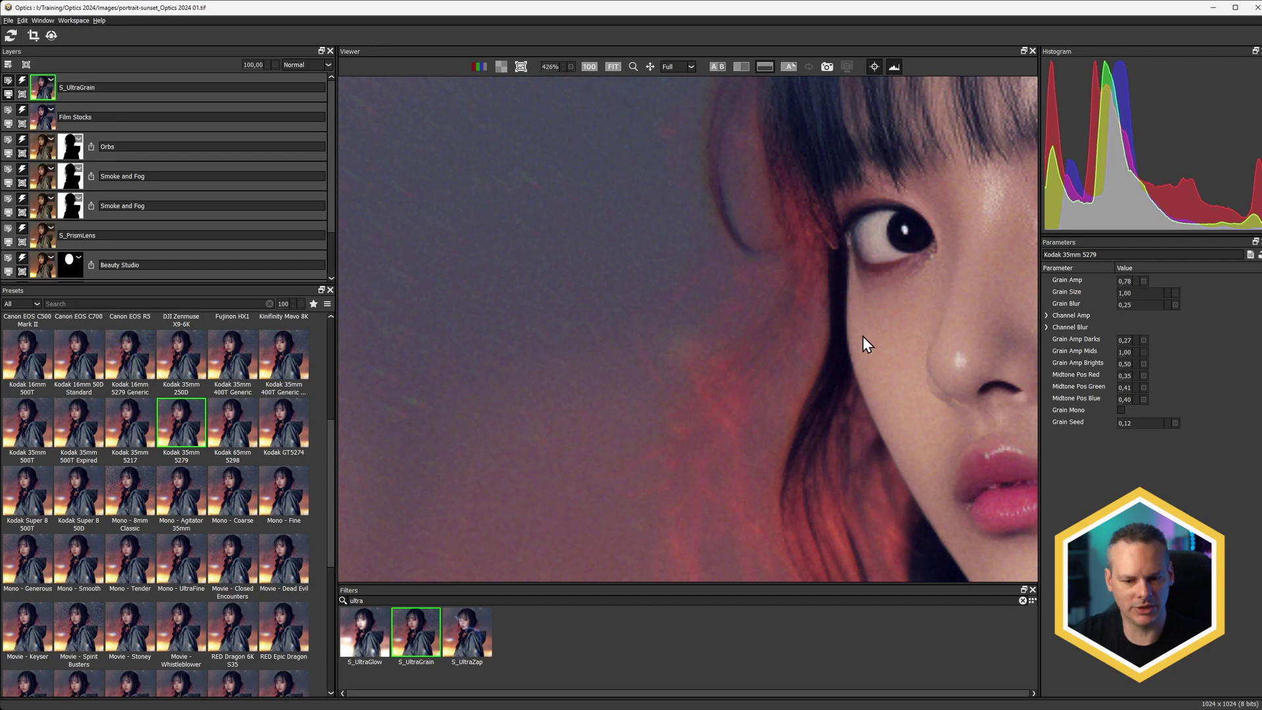
key("f")
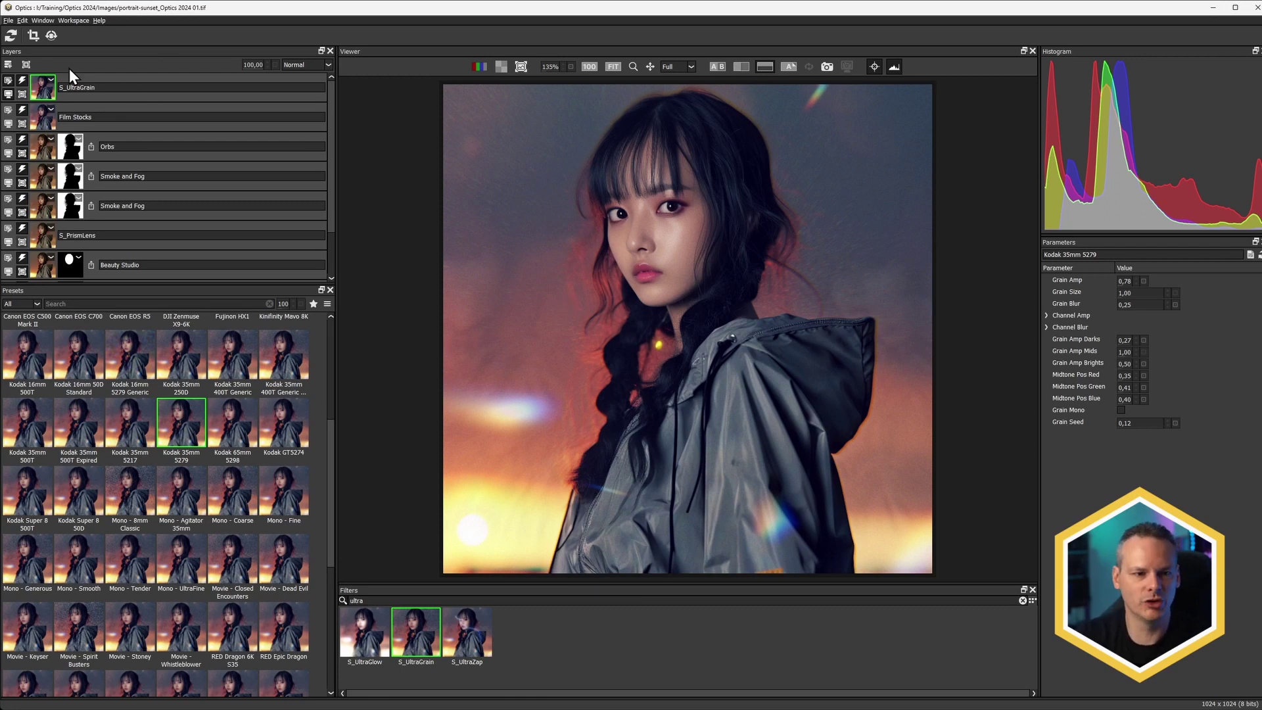
Compare the Original layer with the finished S_UltraGrain result side by side
left_click(716, 68)
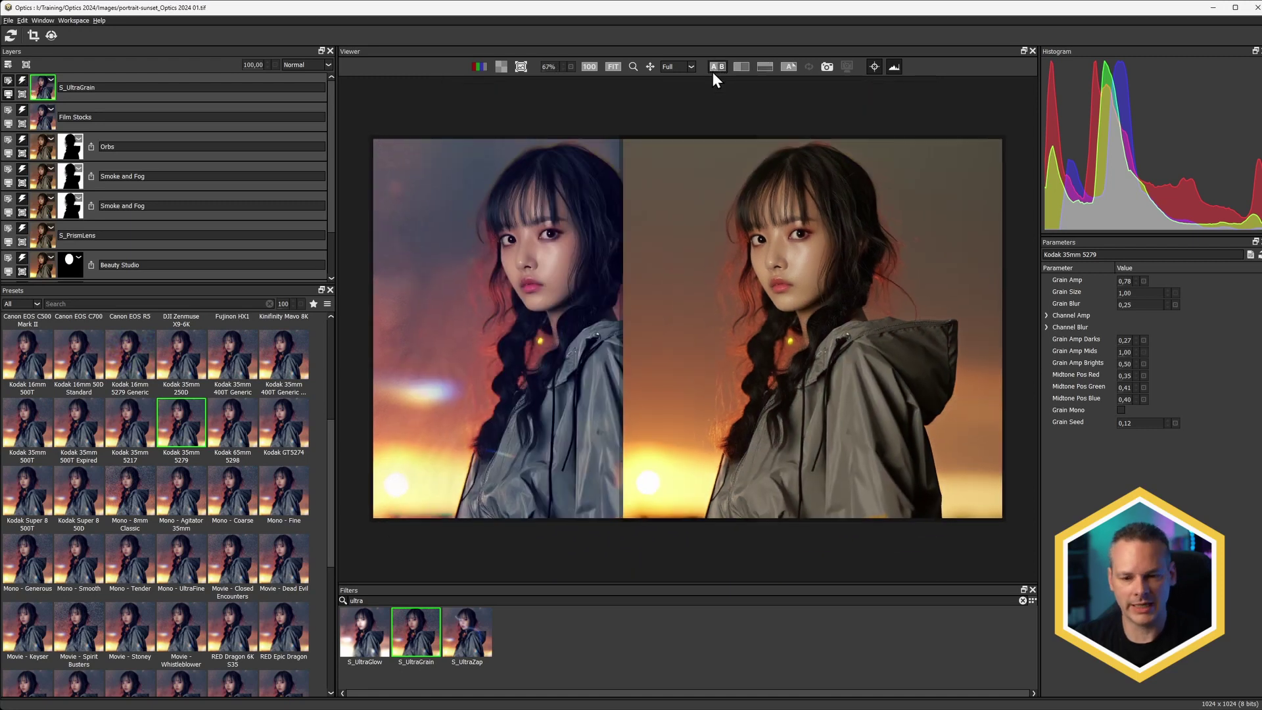
left_click(8, 274)
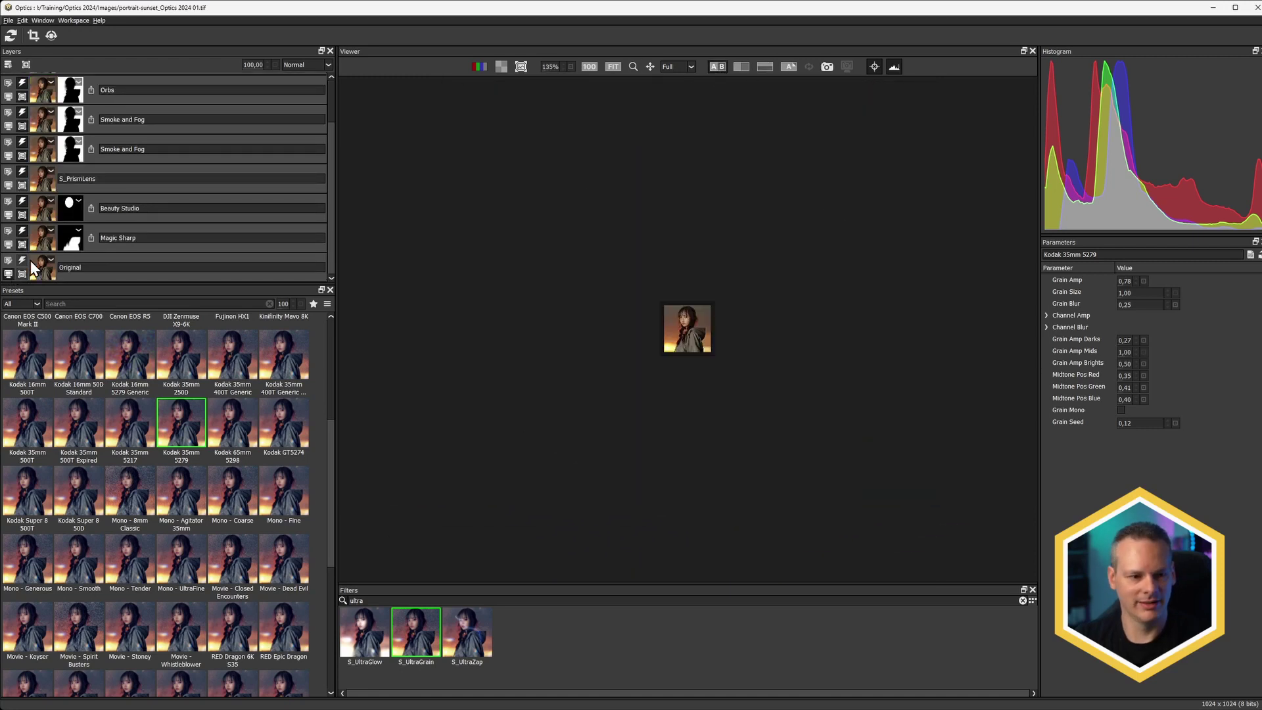
scroll(315, 93, "up", 2)
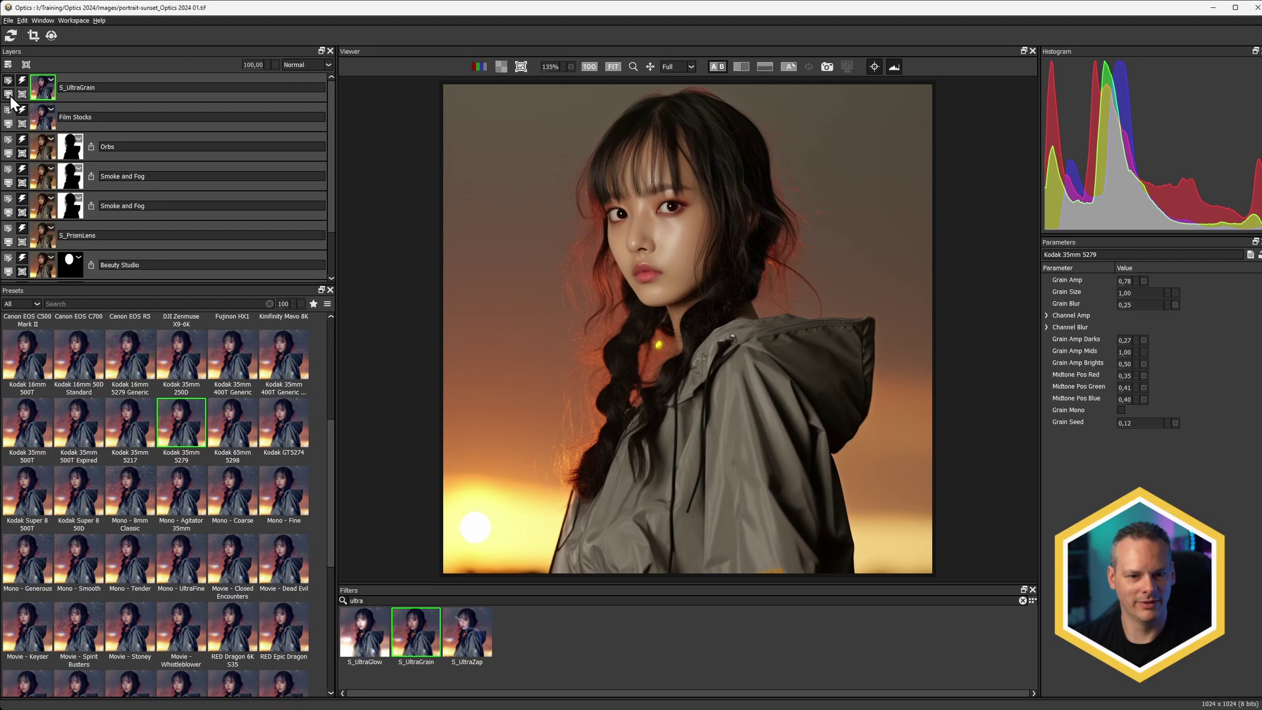
left_click(9, 95)
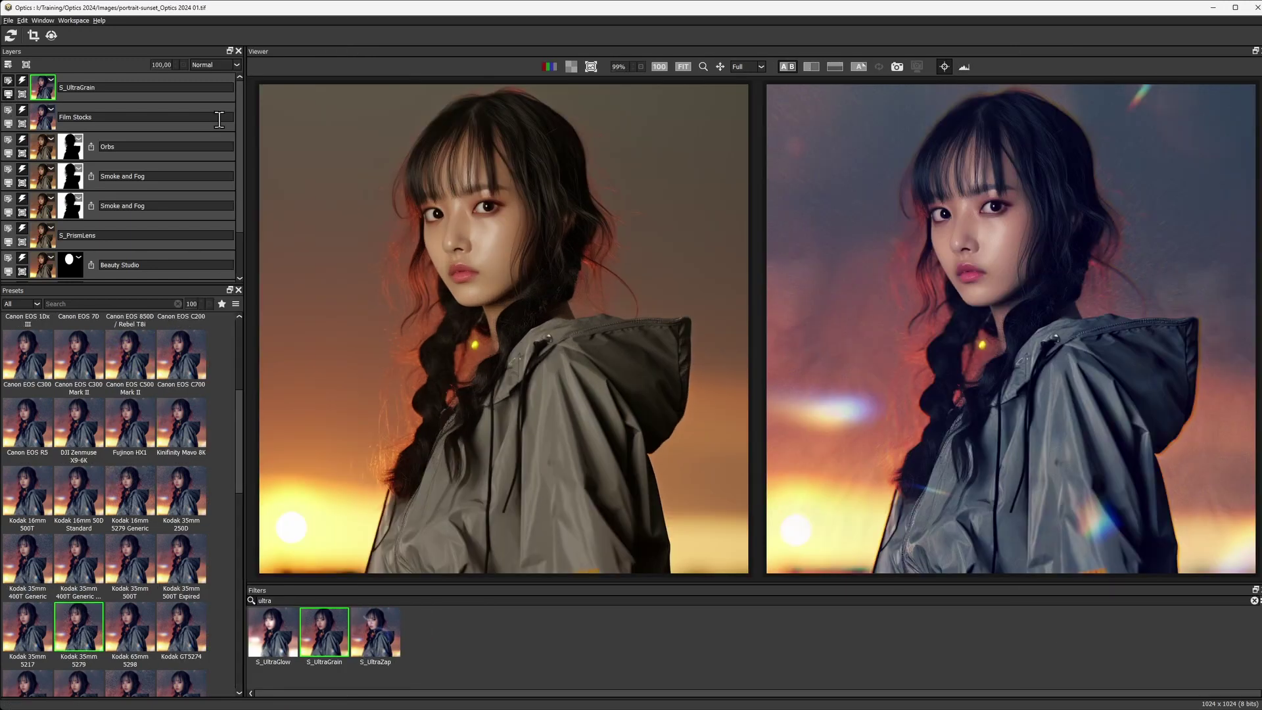
scroll(239, 161, "down", 2)
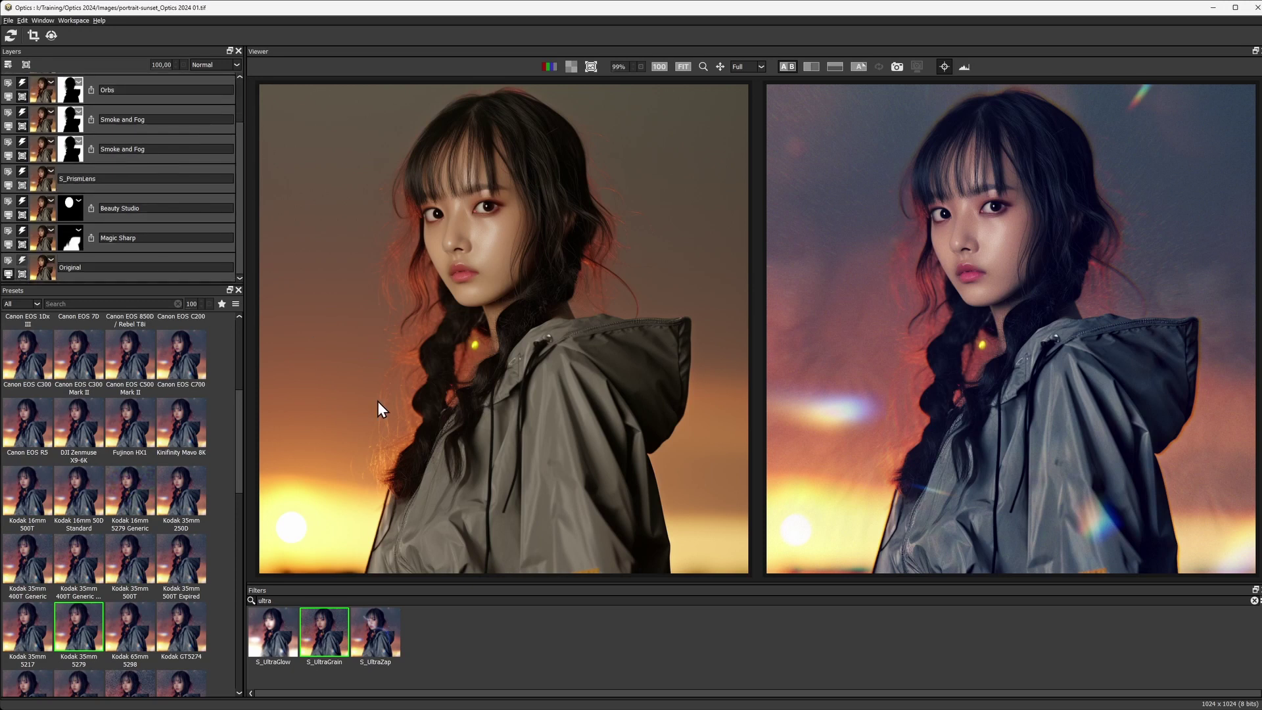
scroll(237, 255, "up", 2)
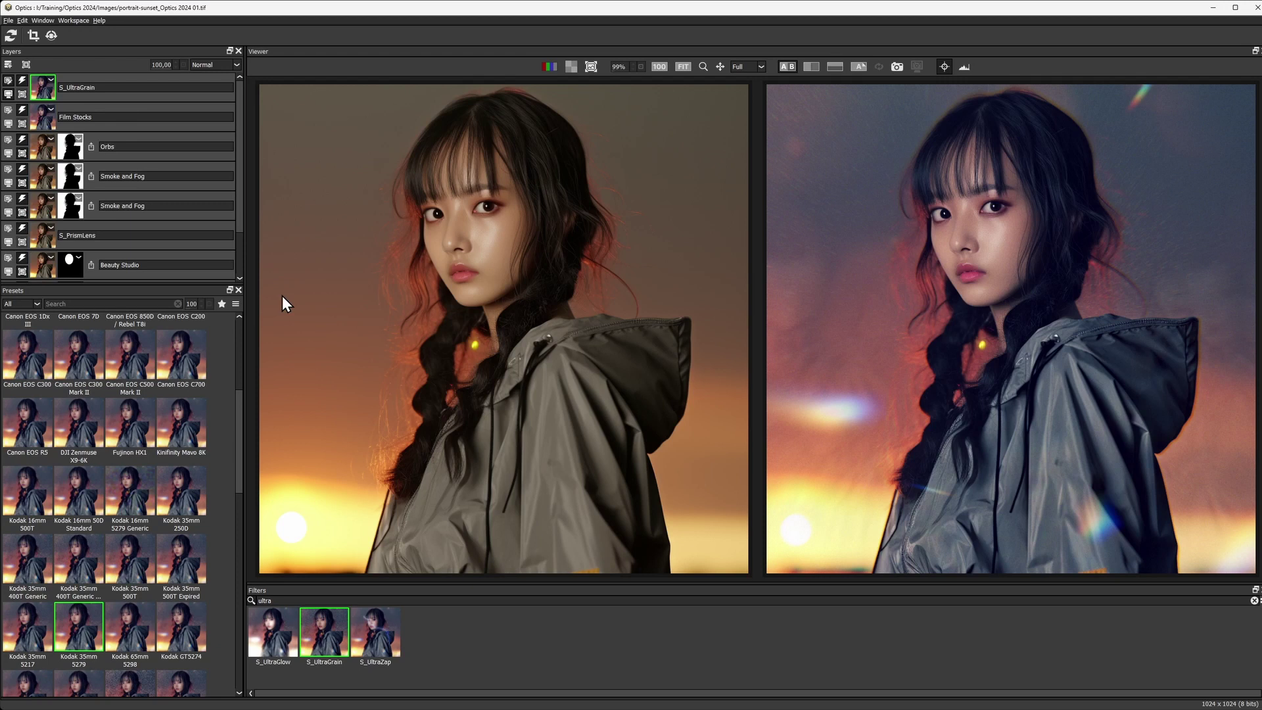
Try other presets on the Film Stocks layer, including Anthotype 1 and Amélie, and return to Agfa Optima
left_click(23, 110)
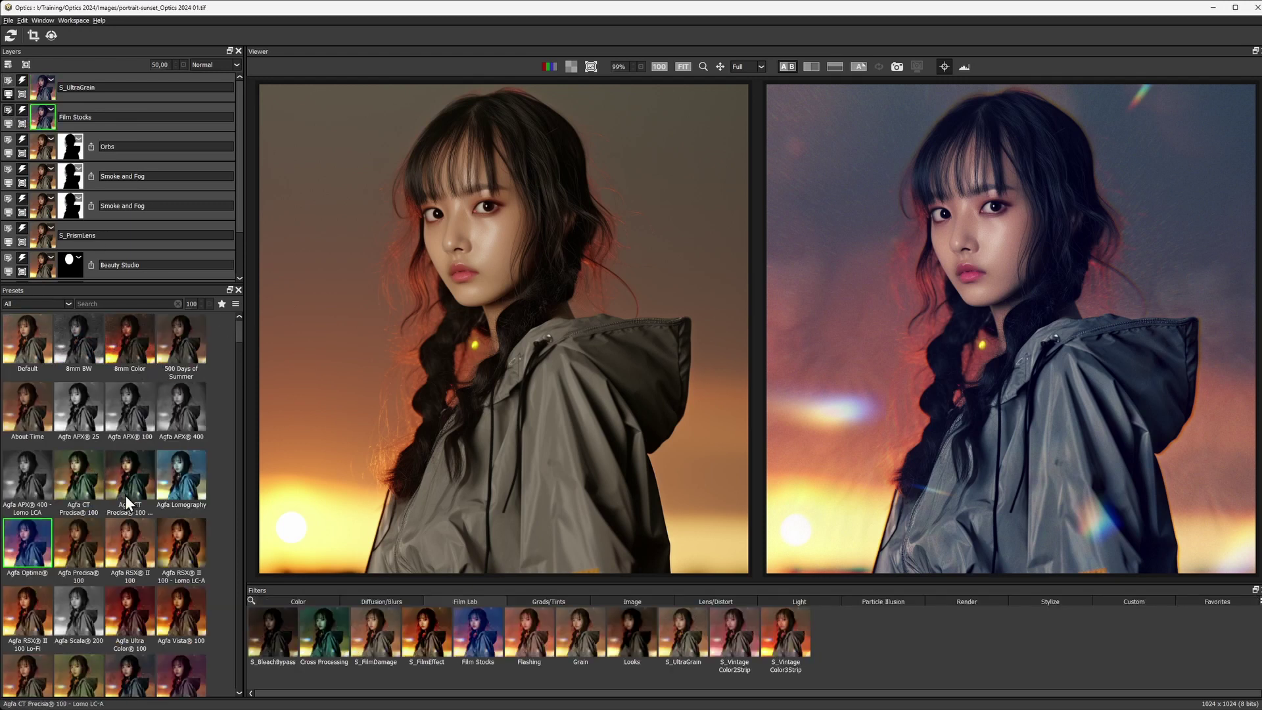
left_click(168, 554)
left_click(161, 595)
left_click(124, 598)
left_click(184, 666)
key("Down")
key("Down")
key("Left")
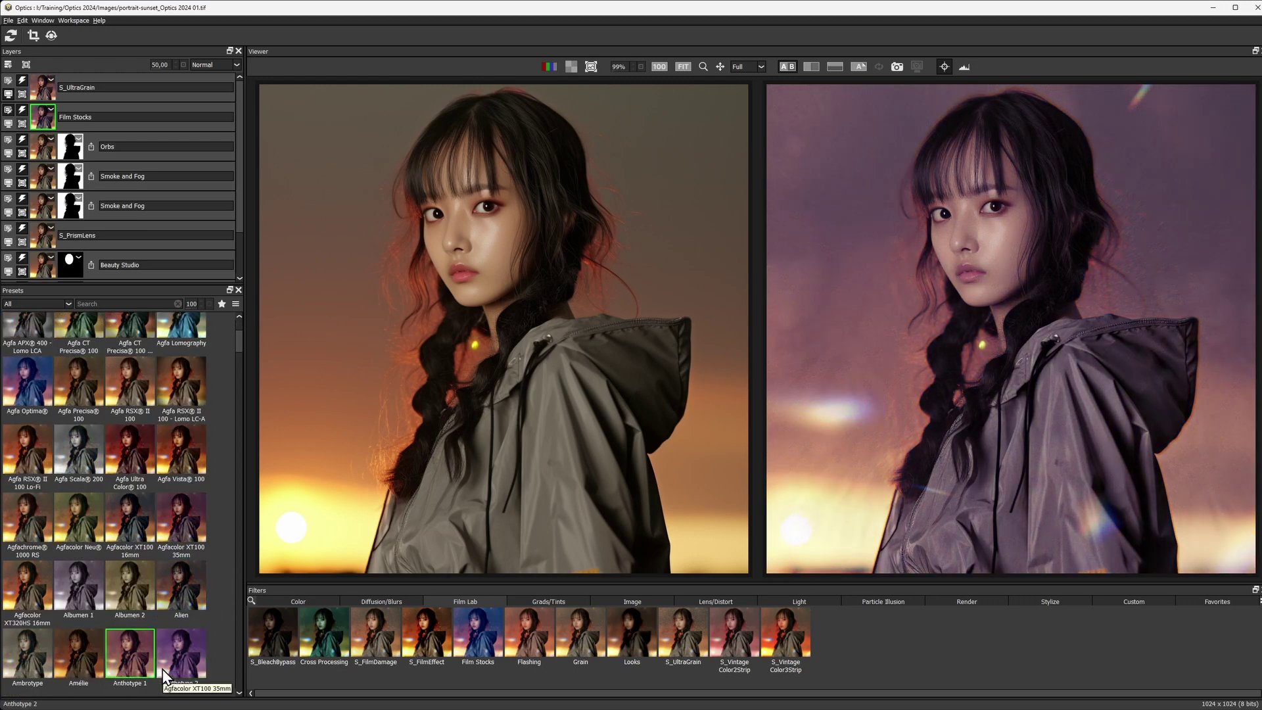
key("Left")
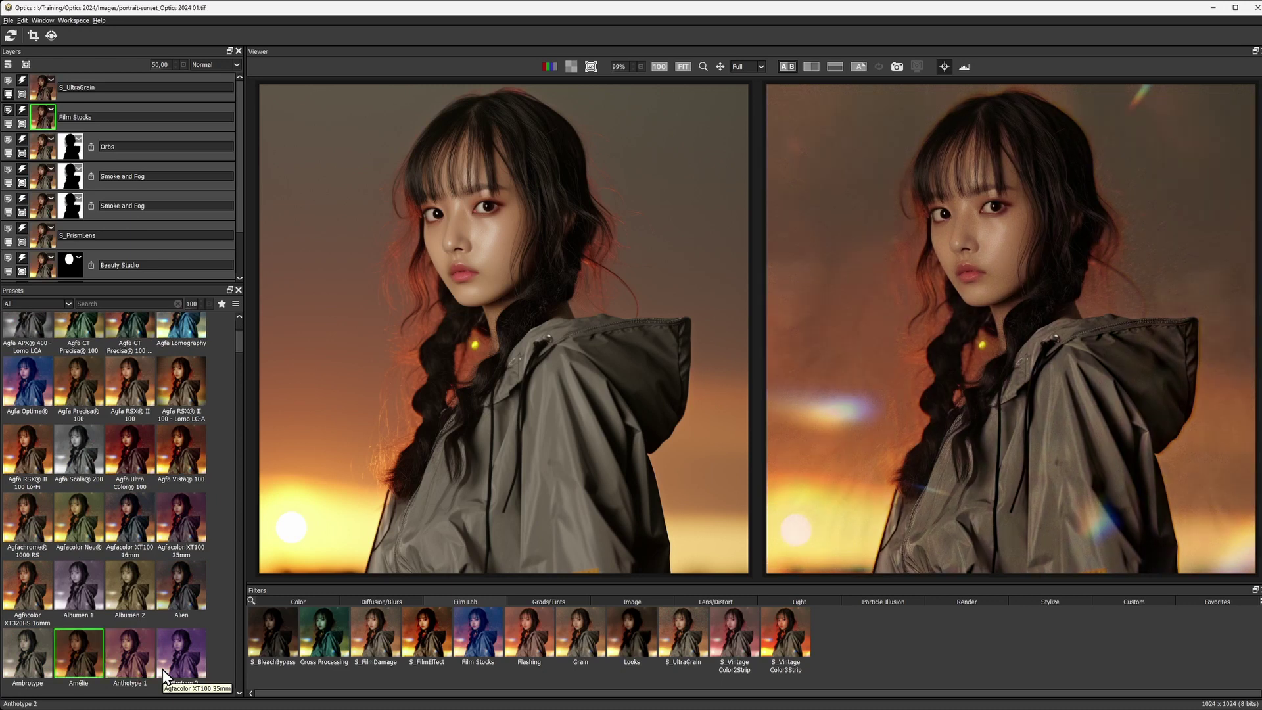
key("Down")
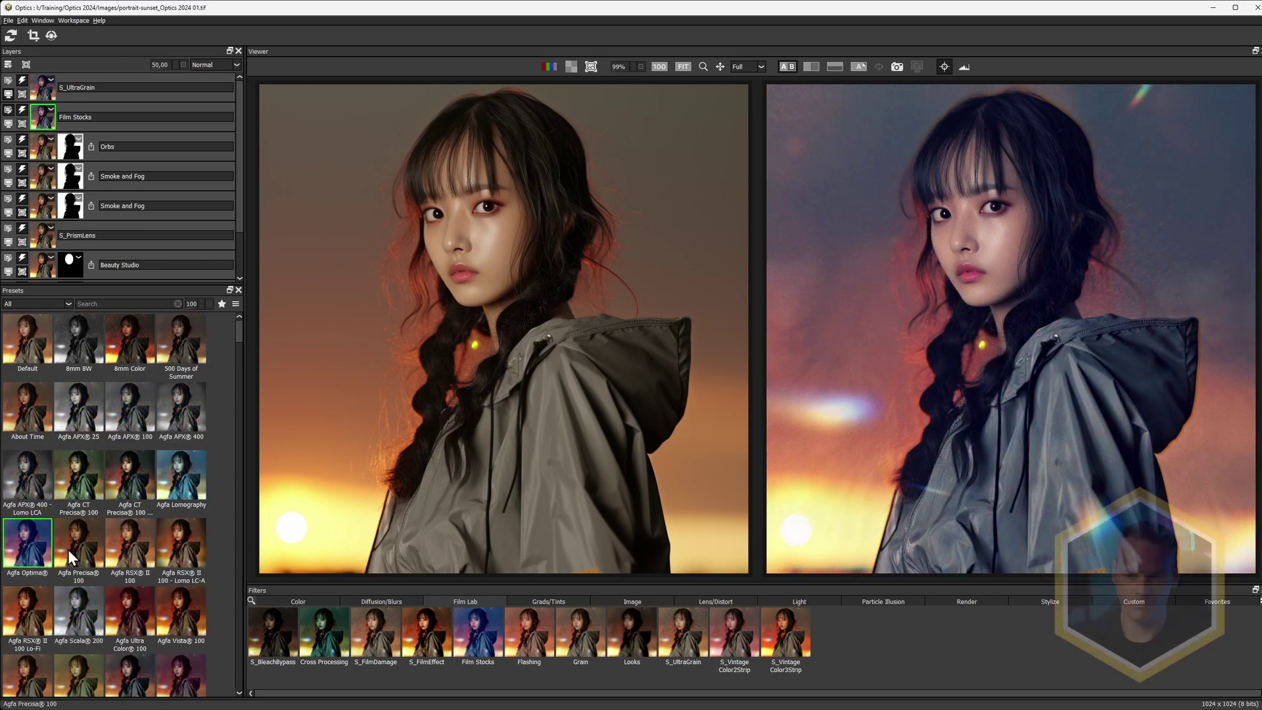